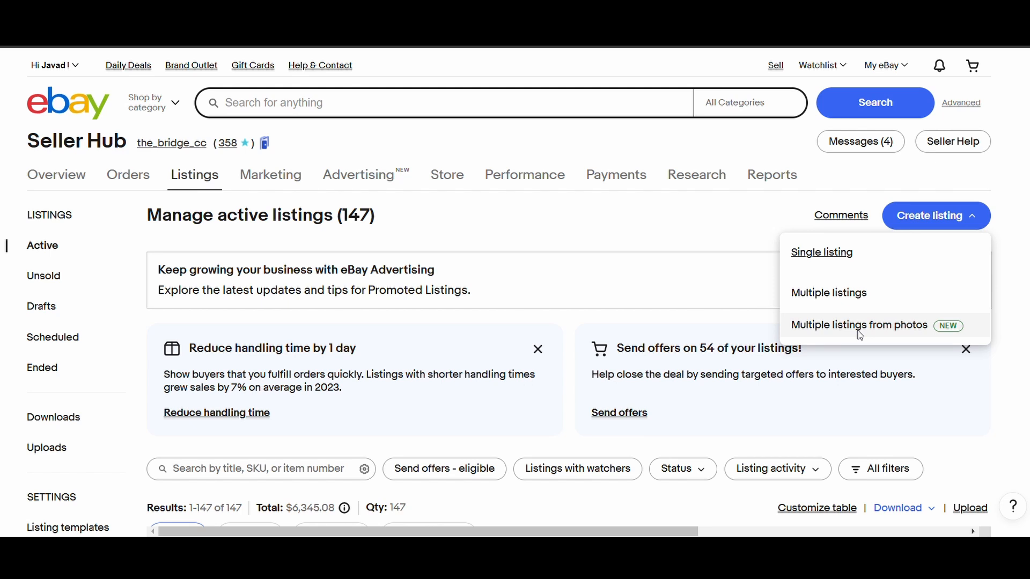
- Start multiple listings from photos with 2 photos per listing and upload the trading card photos
click(879, 328)
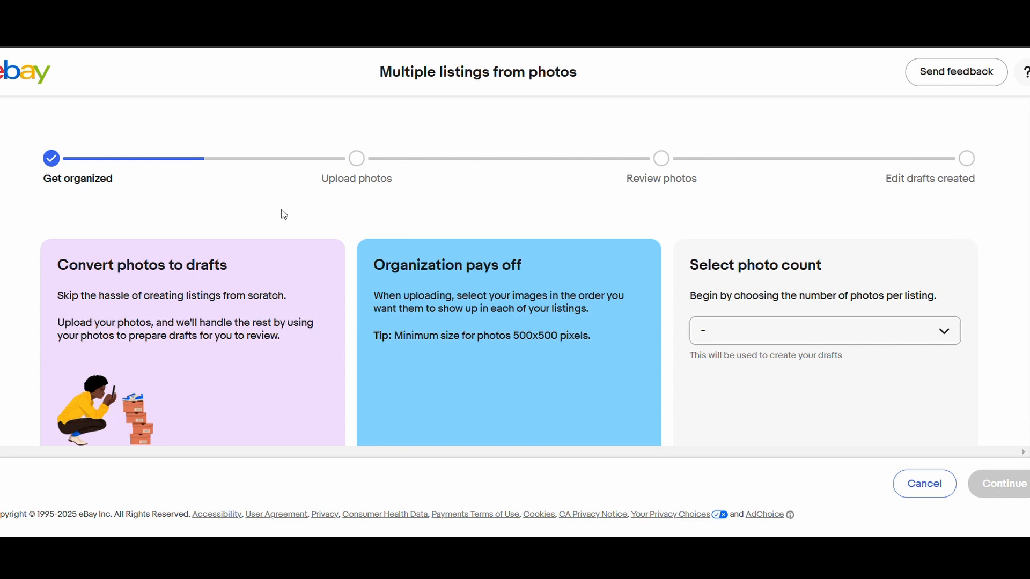
drag(691, 264, 823, 272)
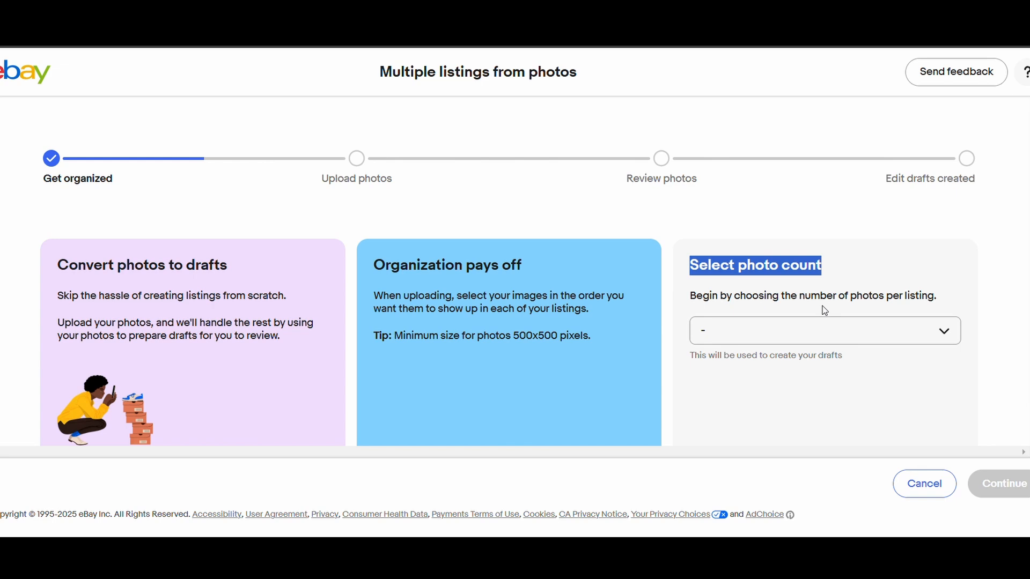
click(872, 330)
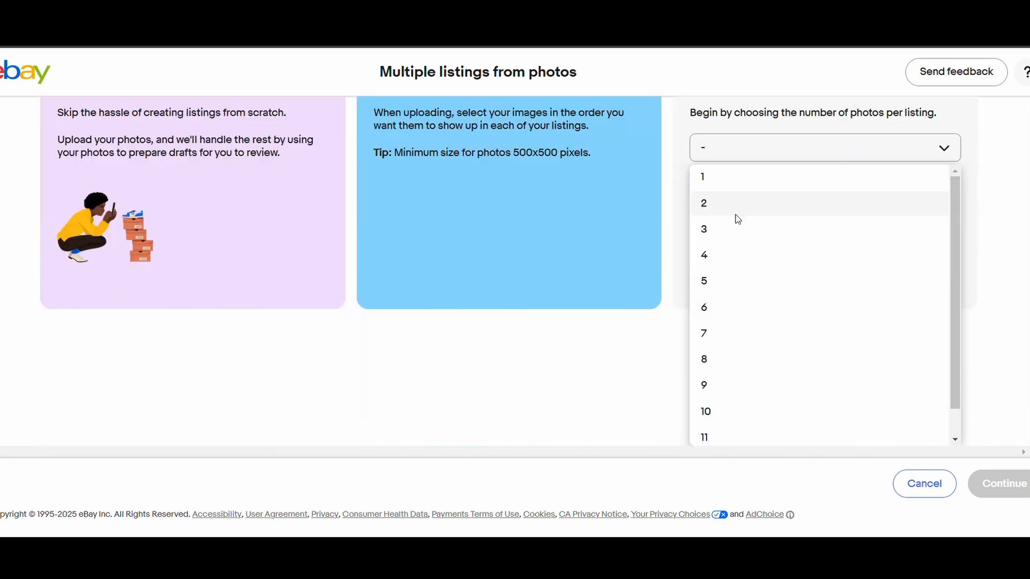
click(735, 214)
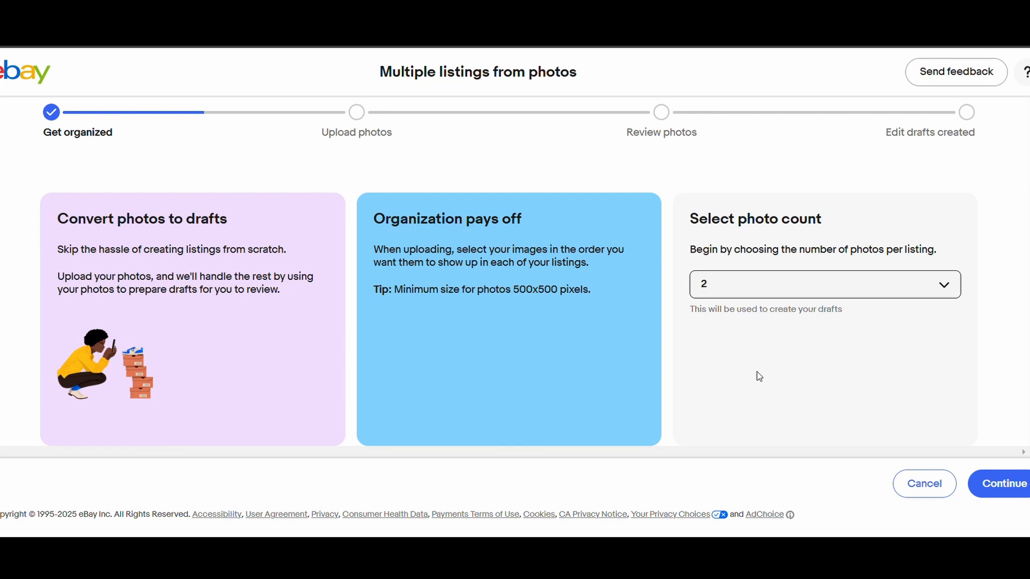
click(998, 491)
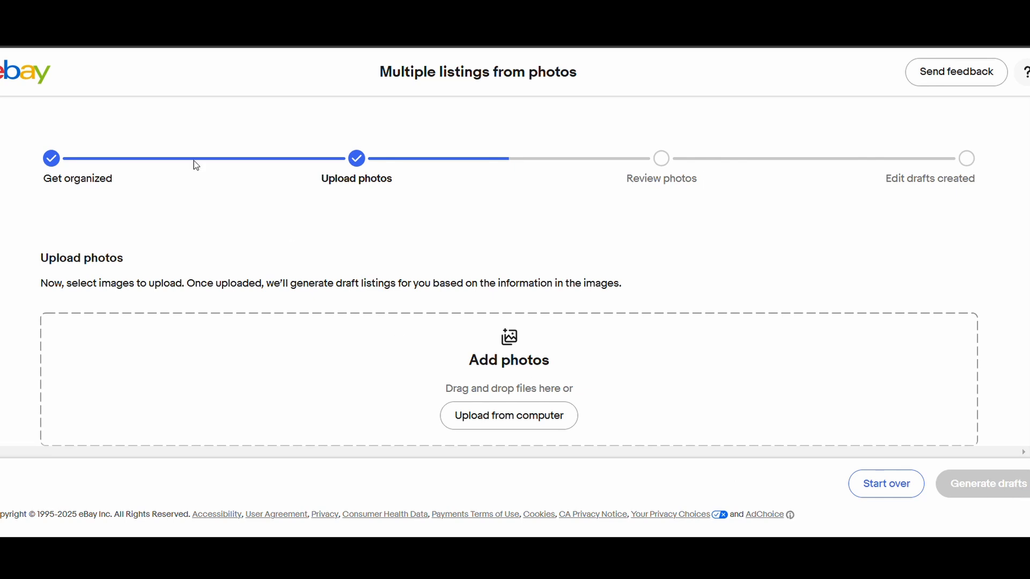
drag(450, 536, 382, 364)
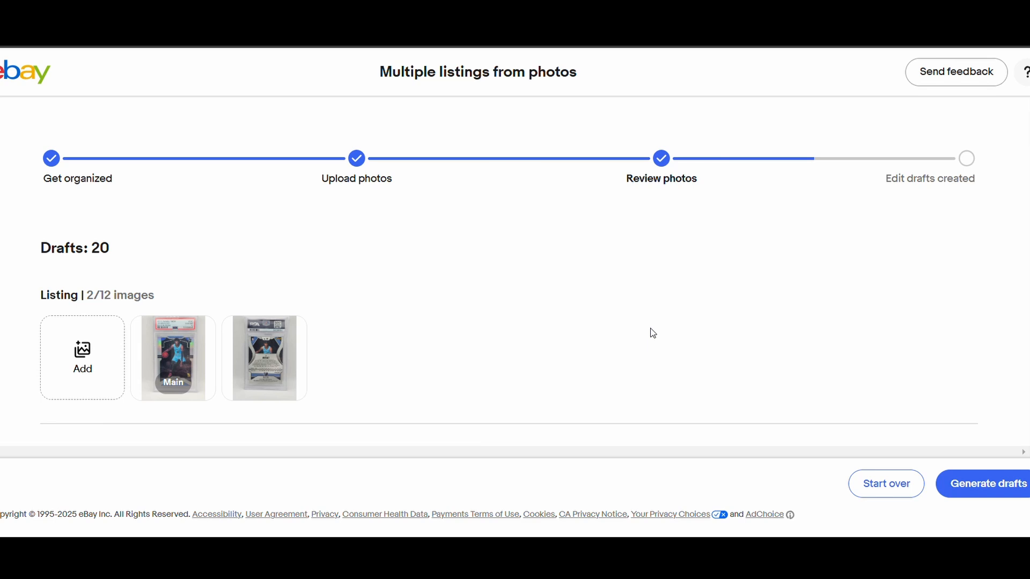
- Review the front and back photo pairing of the card listings and generate the drafts
scroll(595, 335, down, 2)
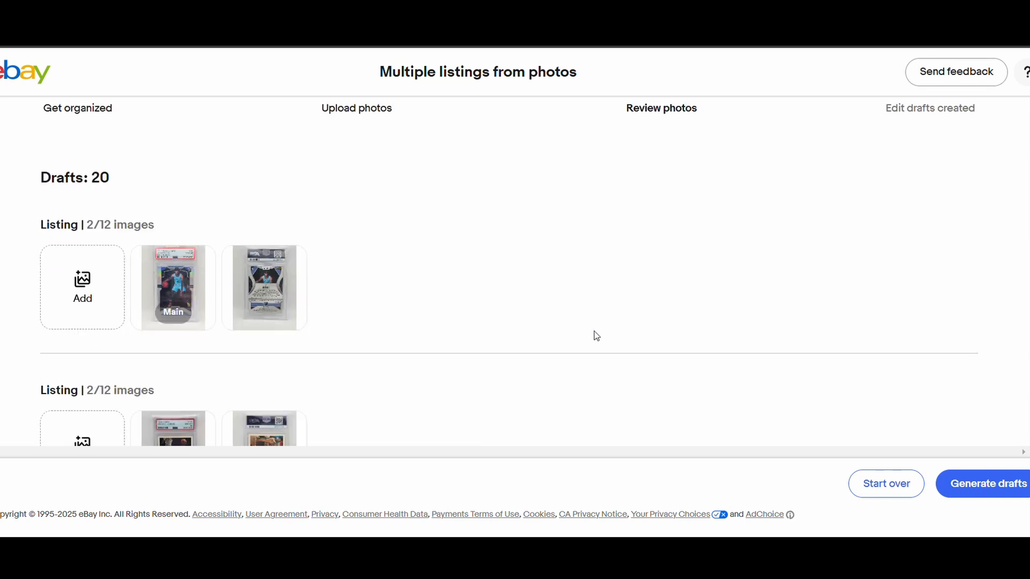
scroll(517, 287, down, 4)
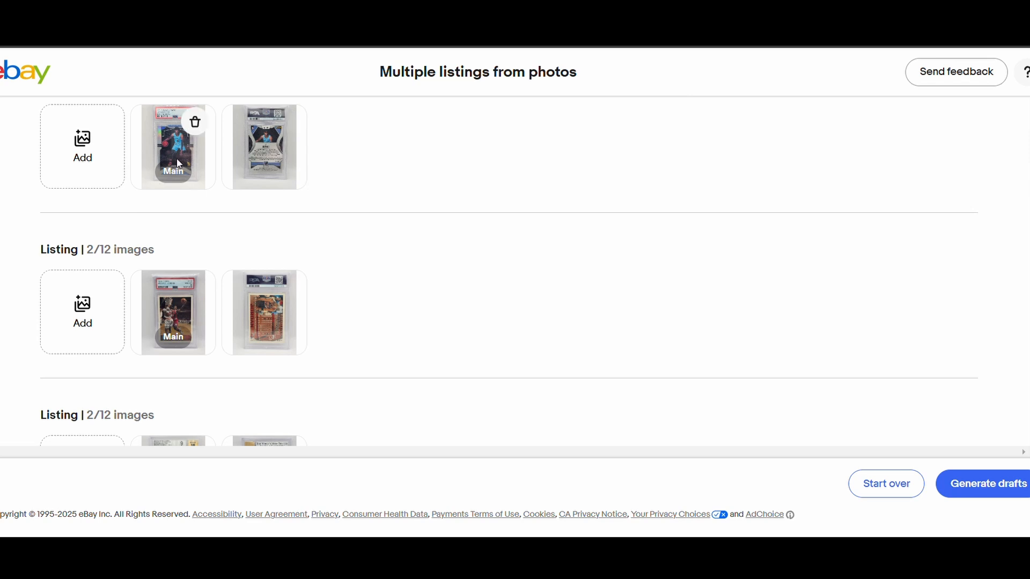
scroll(349, 184, down, 3)
scroll(441, 182, down, 10)
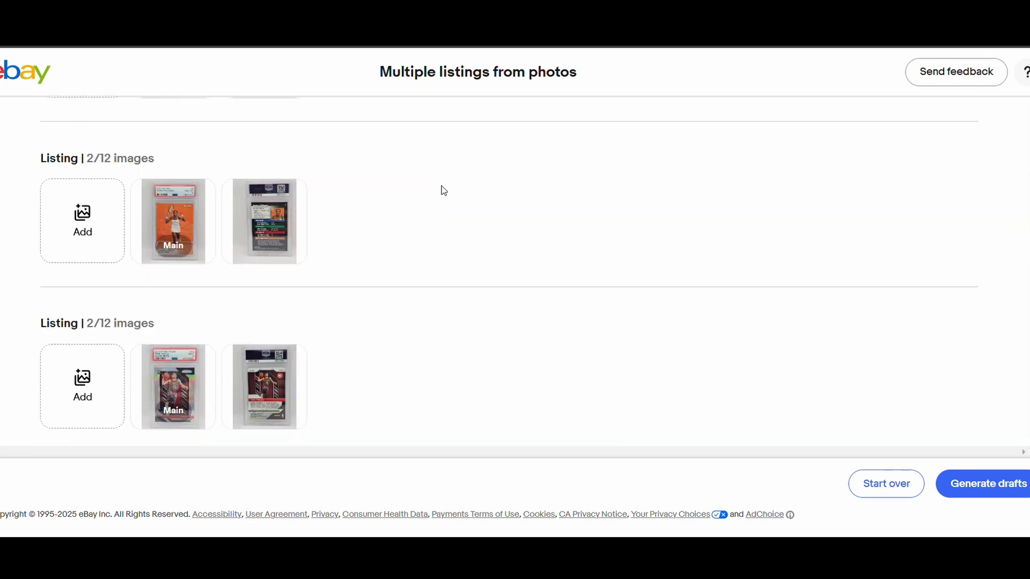
scroll(443, 190, down, 4)
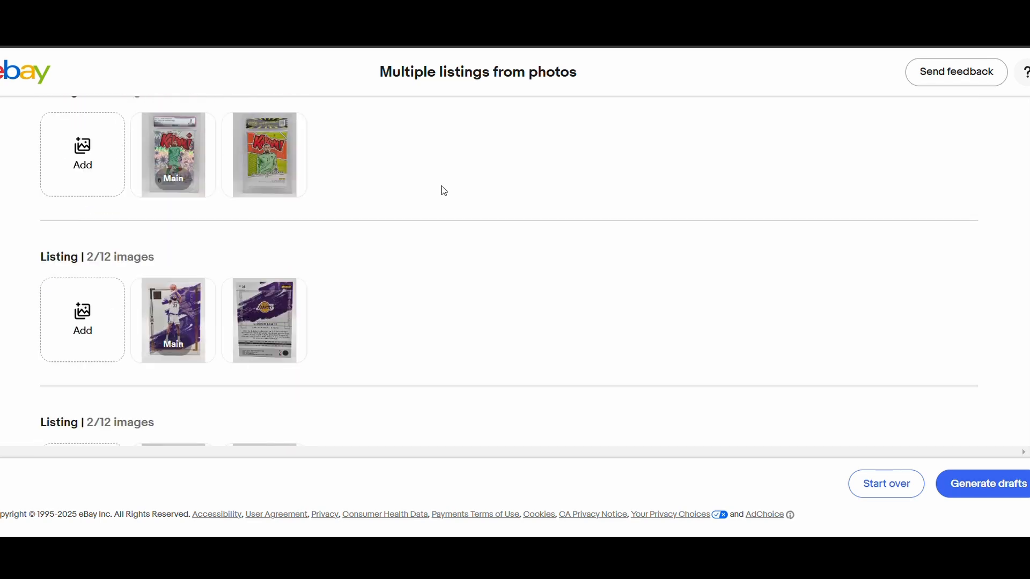
scroll(456, 193, down, 8)
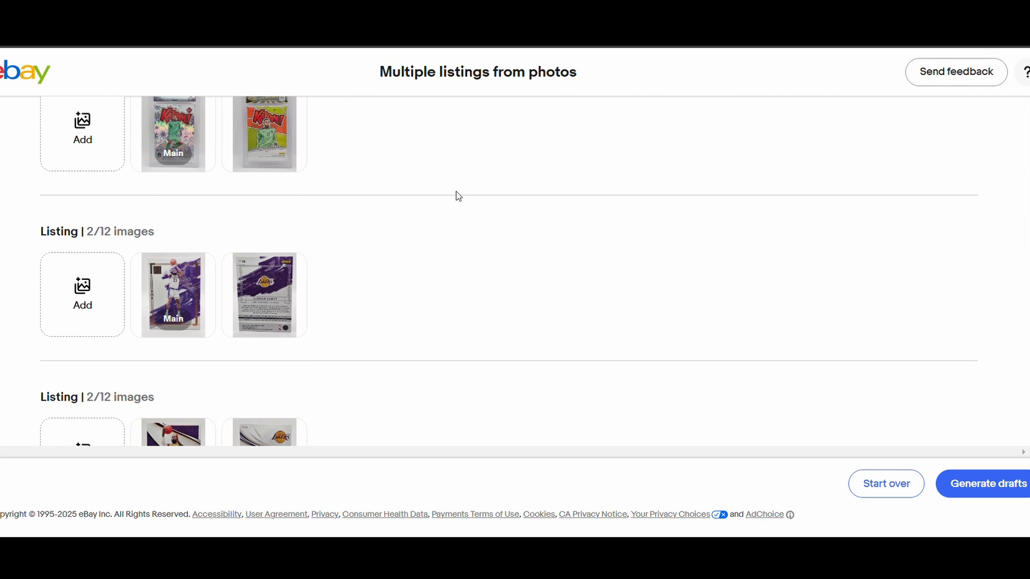
scroll(459, 197, down, 2)
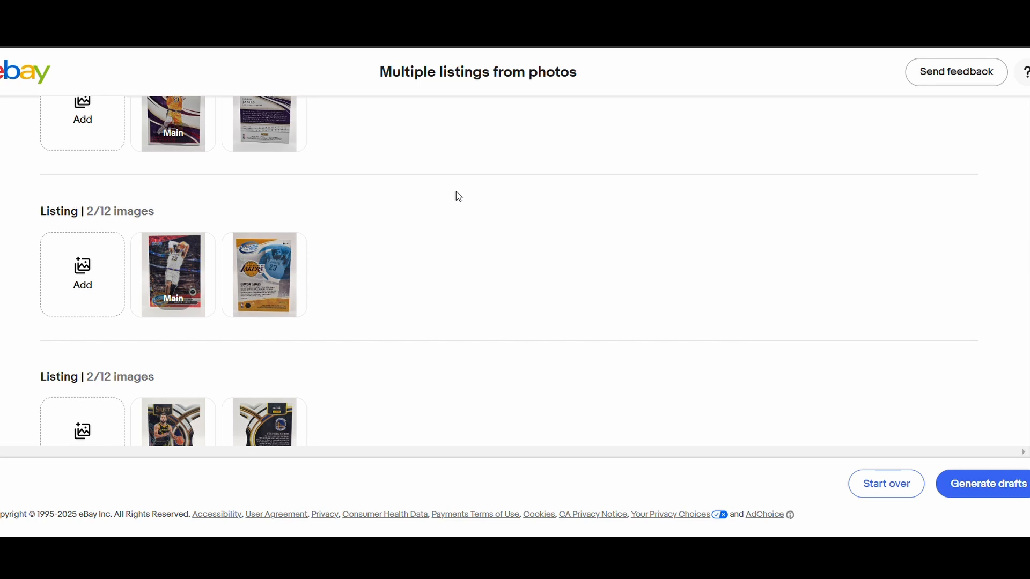
scroll(457, 196, down, 10)
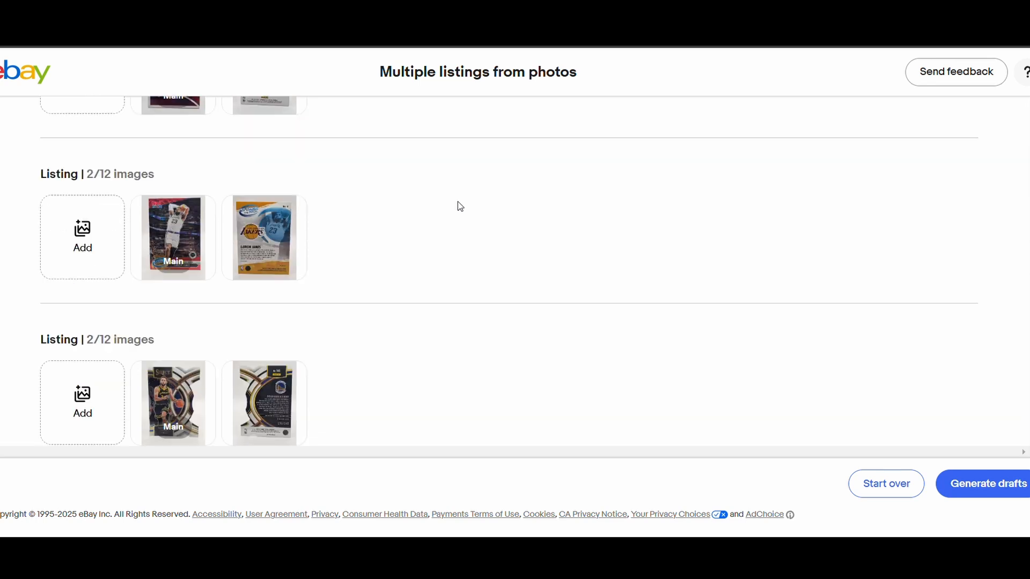
scroll(461, 210, down, 10)
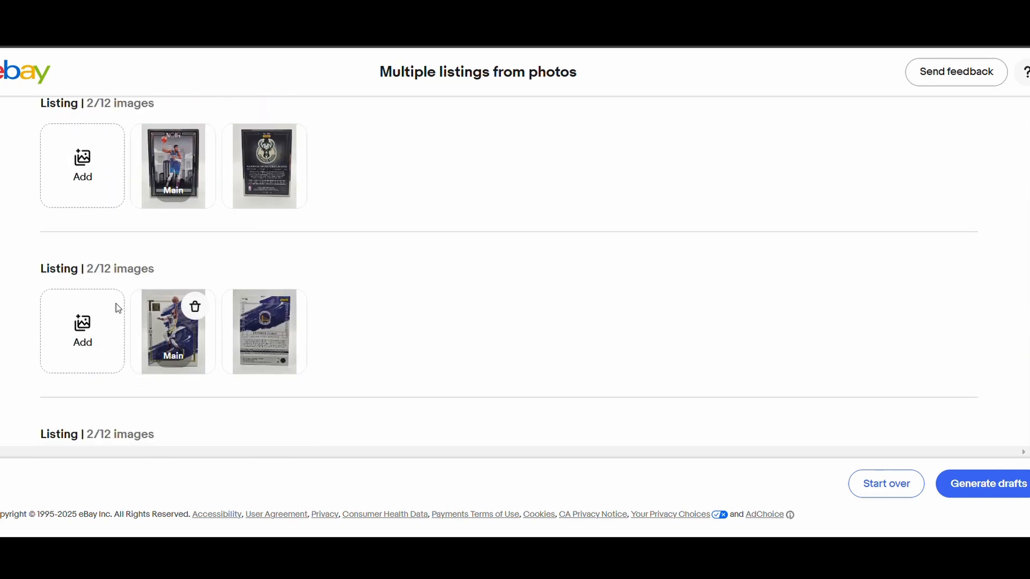
scroll(177, 300, down, 6)
scroll(176, 300, down, 1)
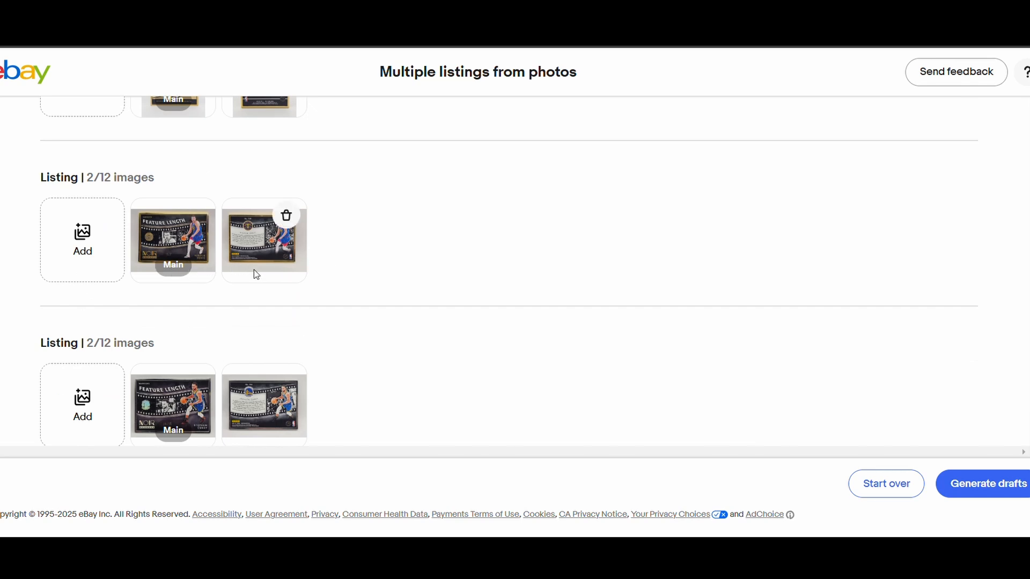
scroll(367, 302, down, 1)
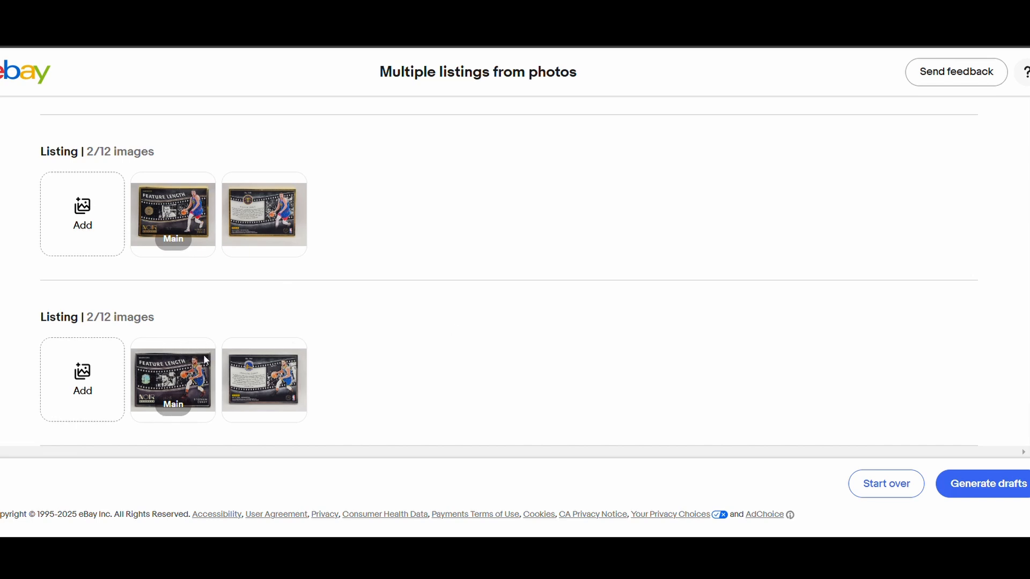
scroll(468, 364, down, 5)
scroll(468, 365, down, 10)
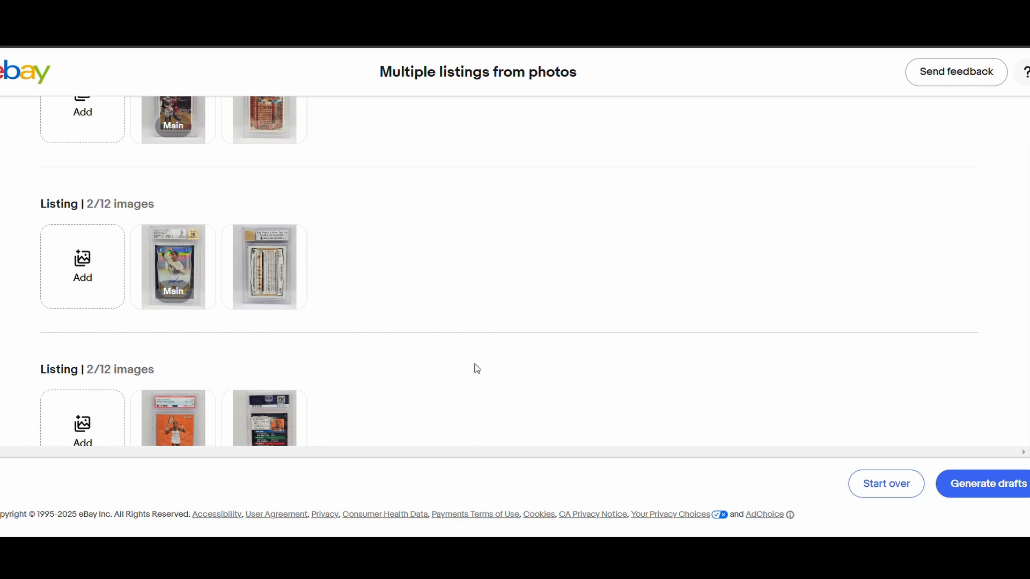
scroll(476, 369, down, 15)
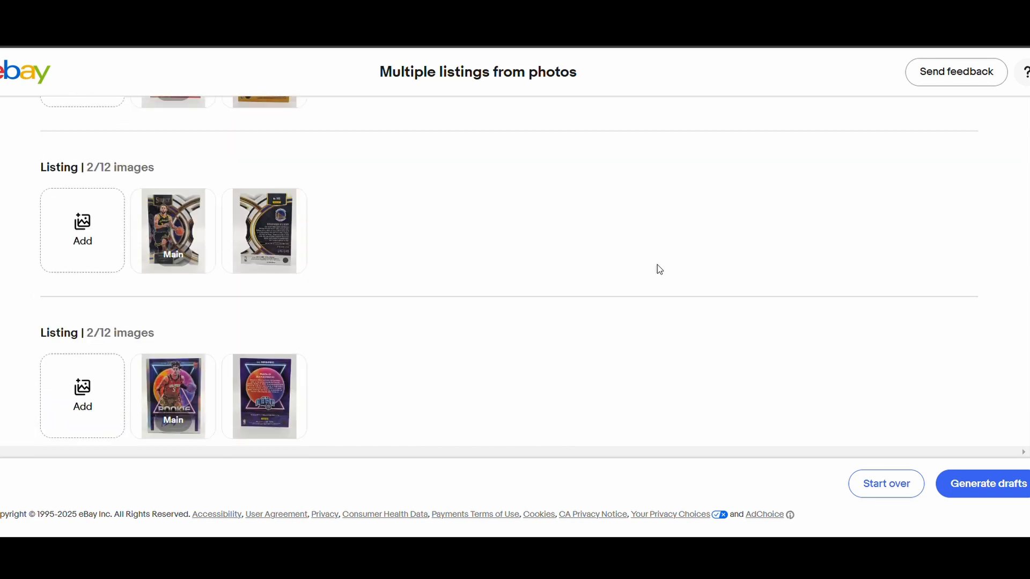
scroll(668, 318, up, 1)
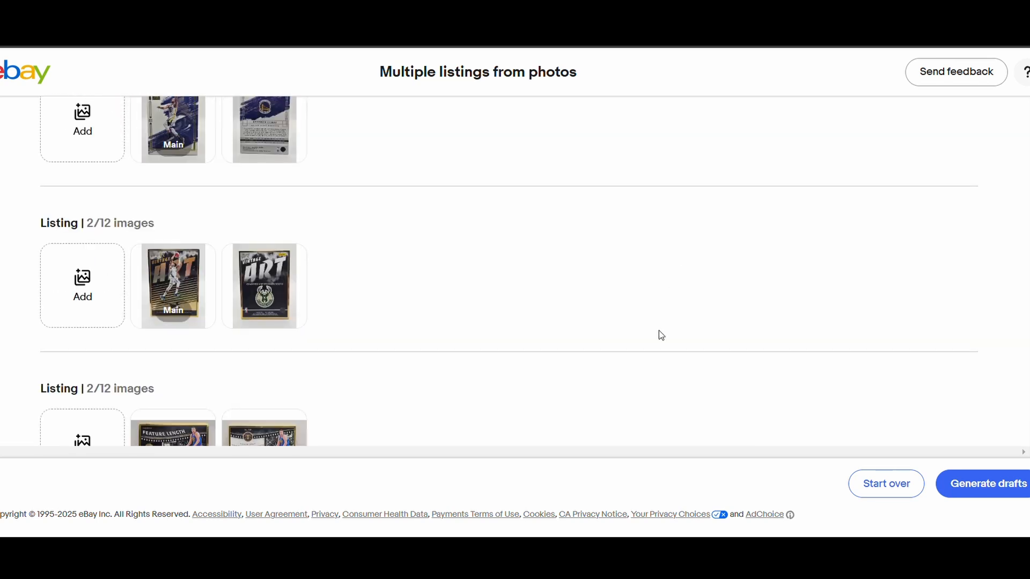
scroll(659, 331, down, 4)
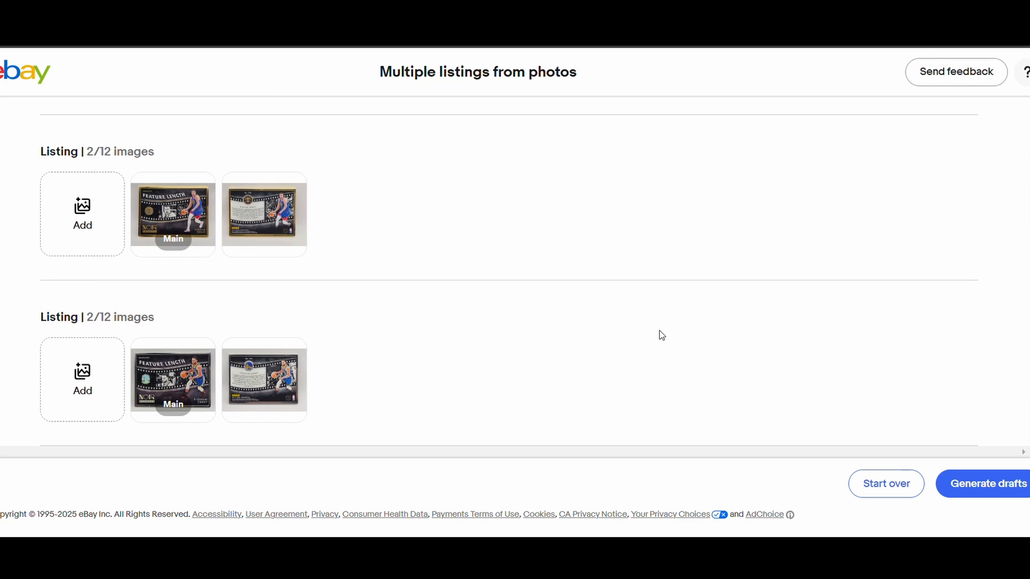
click(998, 485)
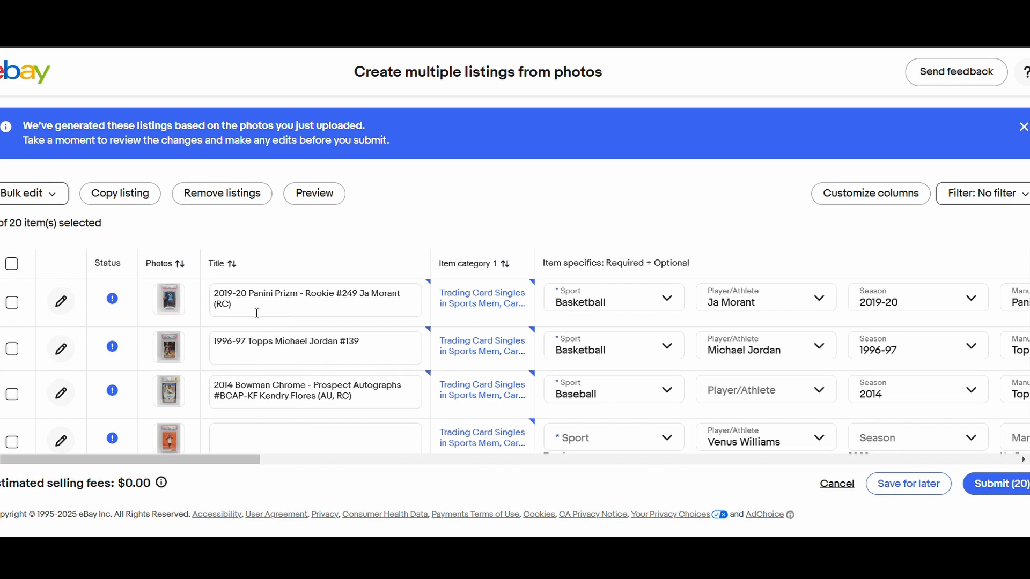
- Examine the generated titles and item specifics across the draft listings for missing or incomplete entries
click(268, 297)
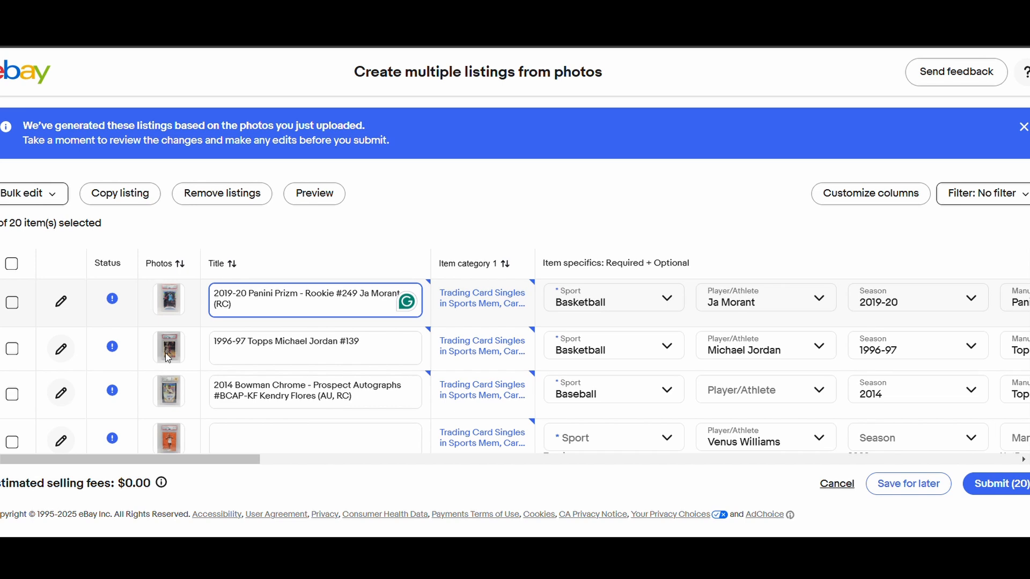
scroll(349, 343, down, 5)
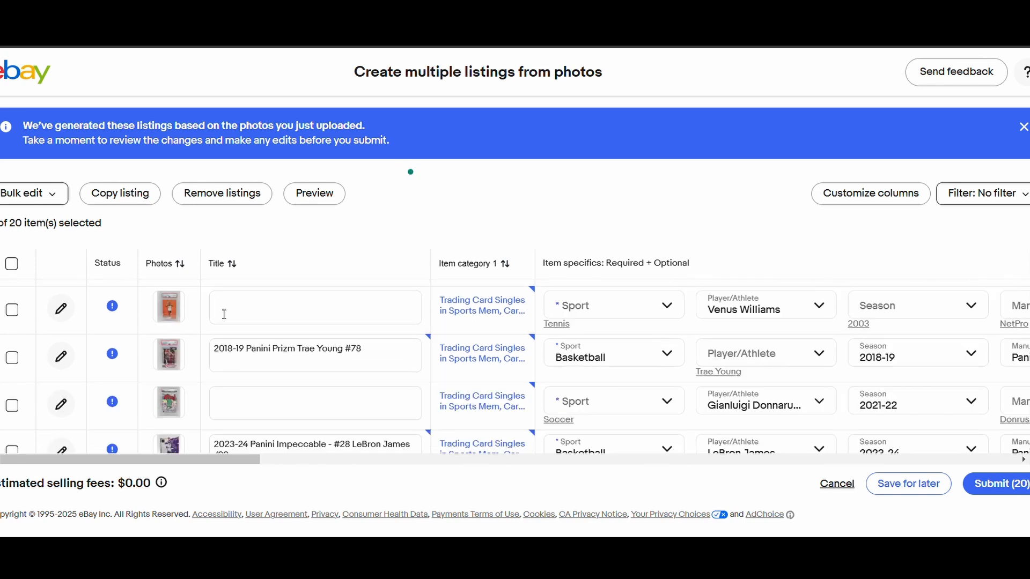
scroll(295, 338, down, 3)
scroll(294, 339, up, 3)
scroll(368, 358, down, 2)
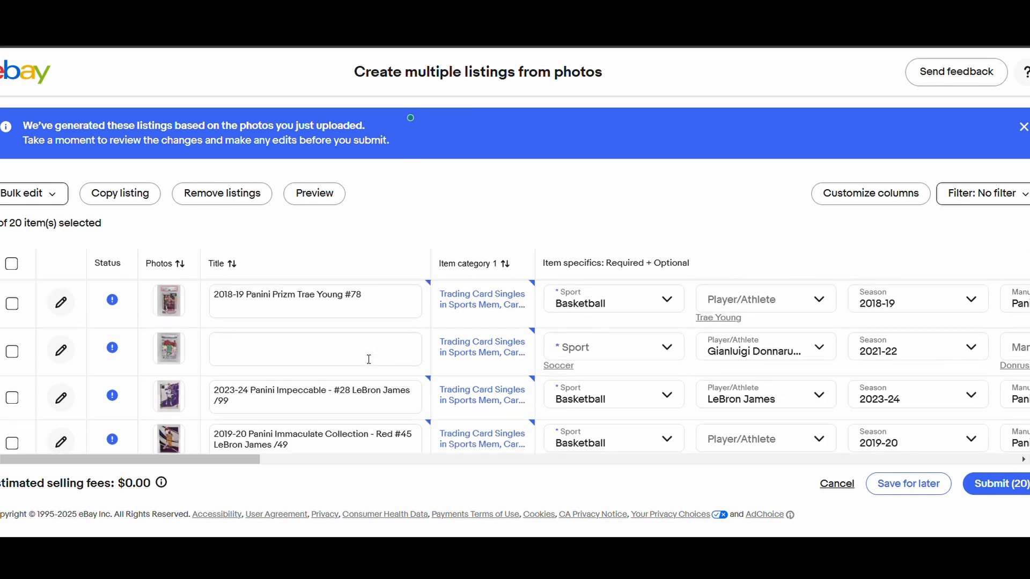
scroll(340, 393, down, 2)
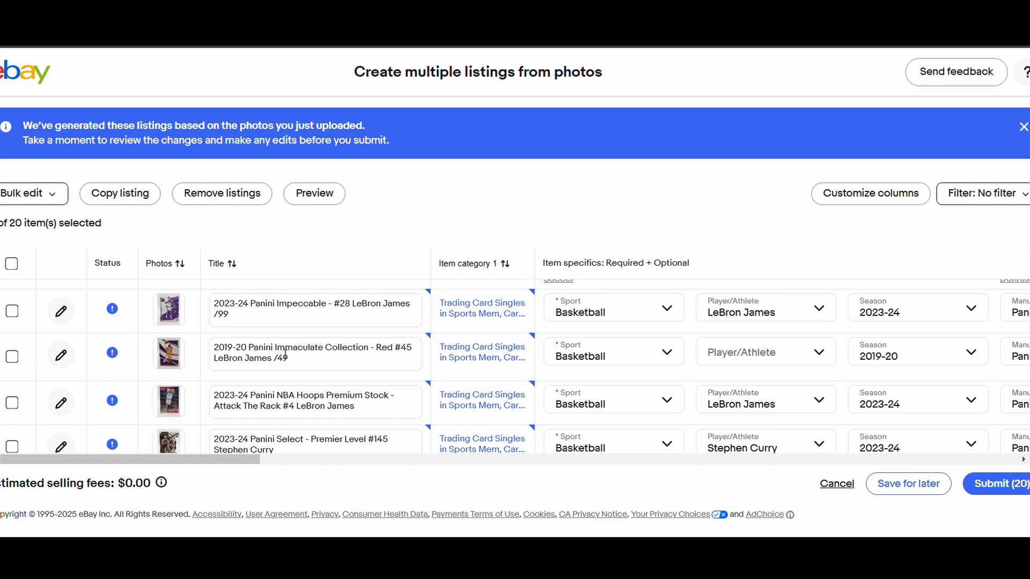
scroll(315, 358, down, 1)
scroll(316, 361, up, 8)
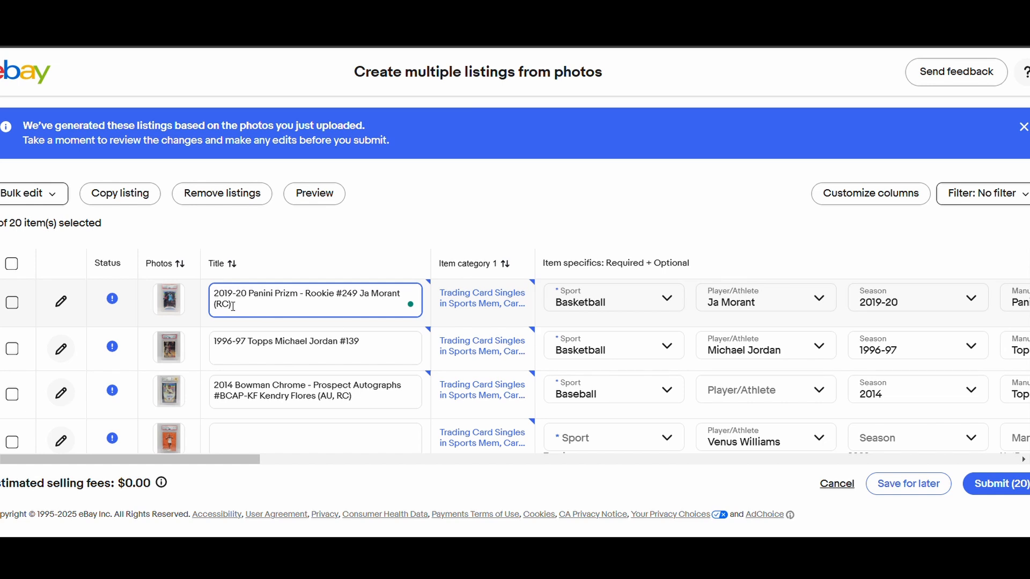
- Change the first listing's title to "2019-20 Panini Prizm Silver Prizm Rookie #249 Ja Morant RC PSA 10"
click(304, 296)
text(Silve)
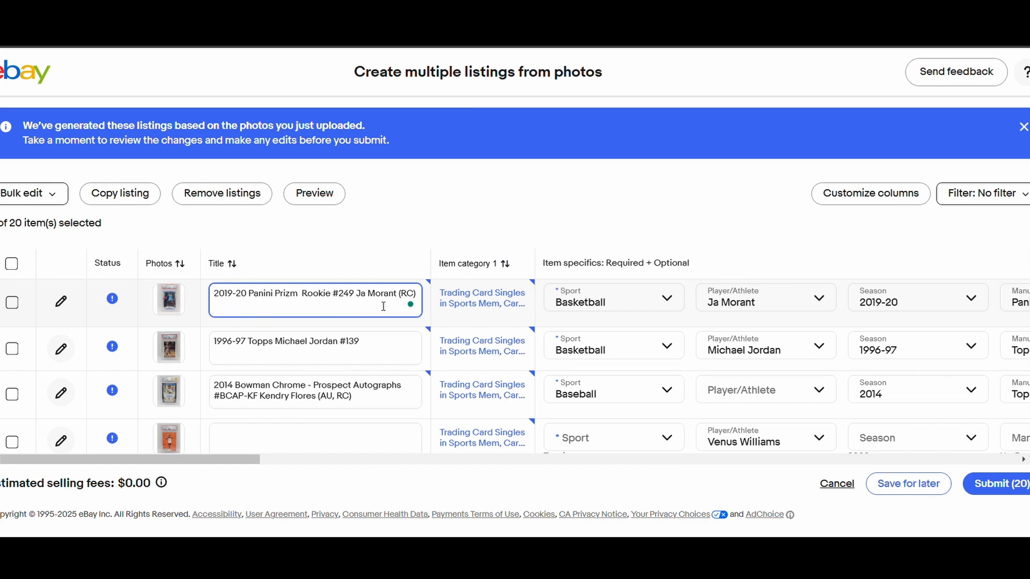
text(r)
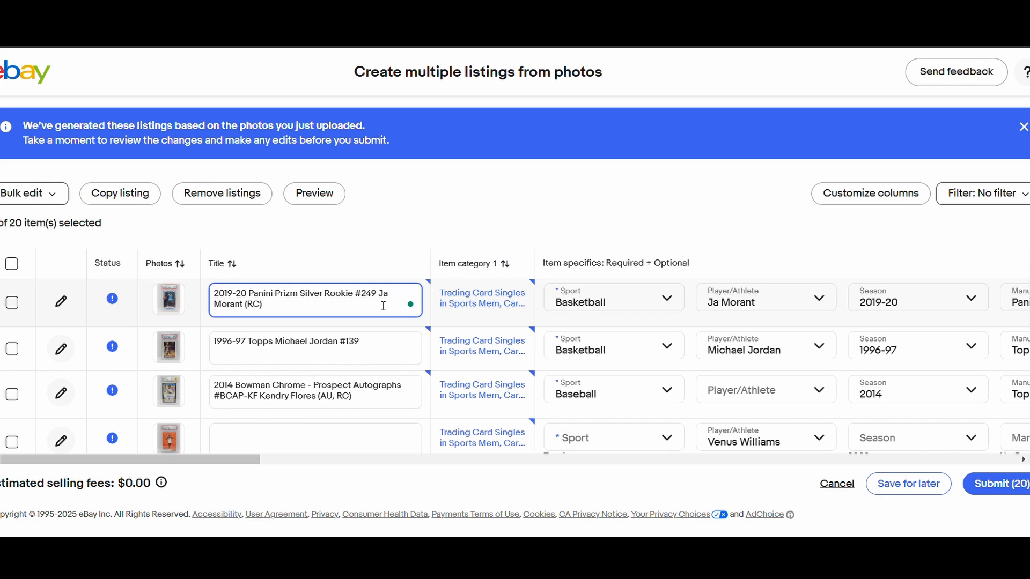
key(BackSpace)
text(PSA 10)
click(328, 296)
text(Prizm)
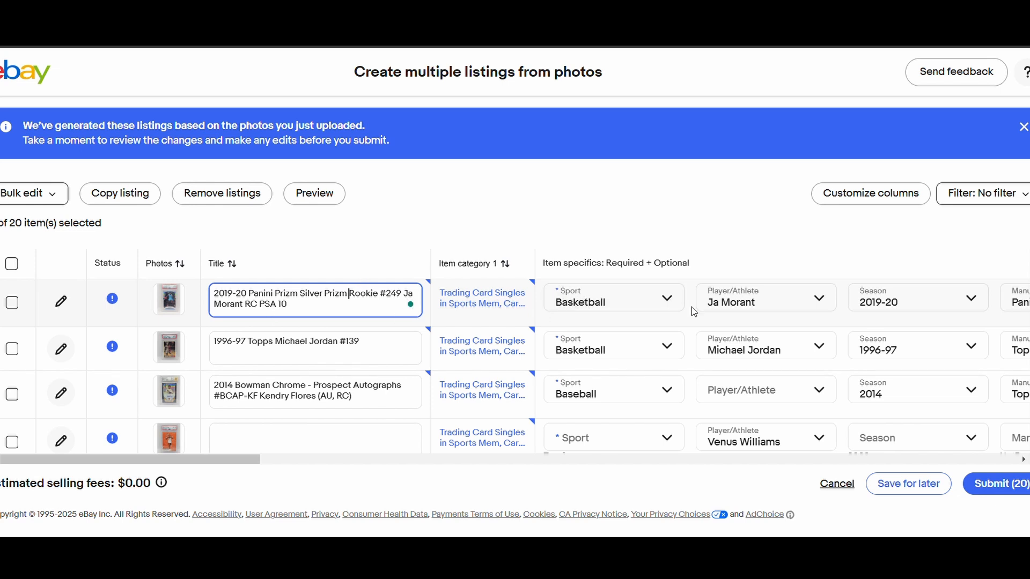
- Apply the suggested specifics to the Ja Morant listing: Parallel/Variety Silver Prizm, Features Rookie and Set 2019-20 Panini Prizm
drag(236, 459, 424, 460)
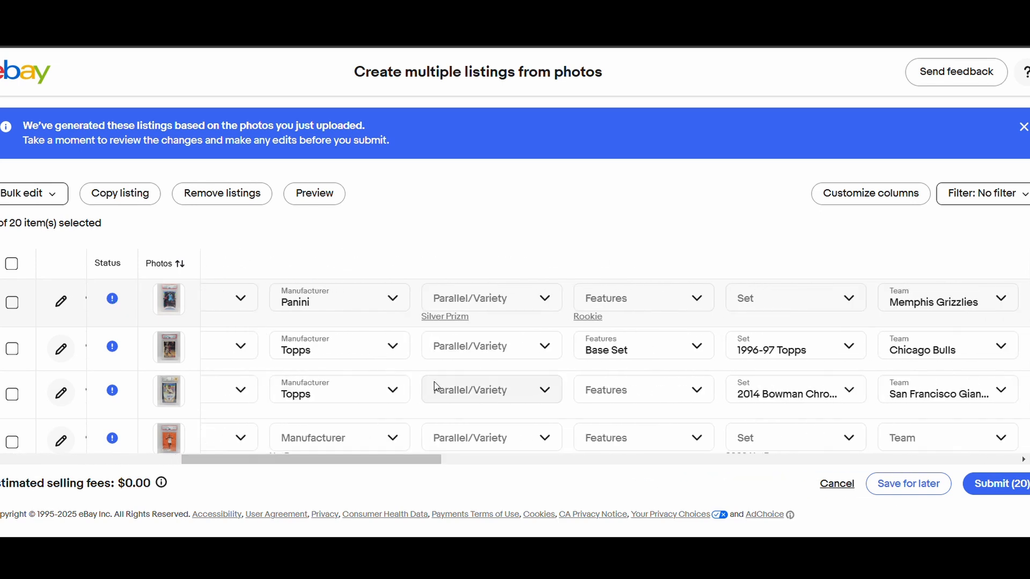
click(454, 322)
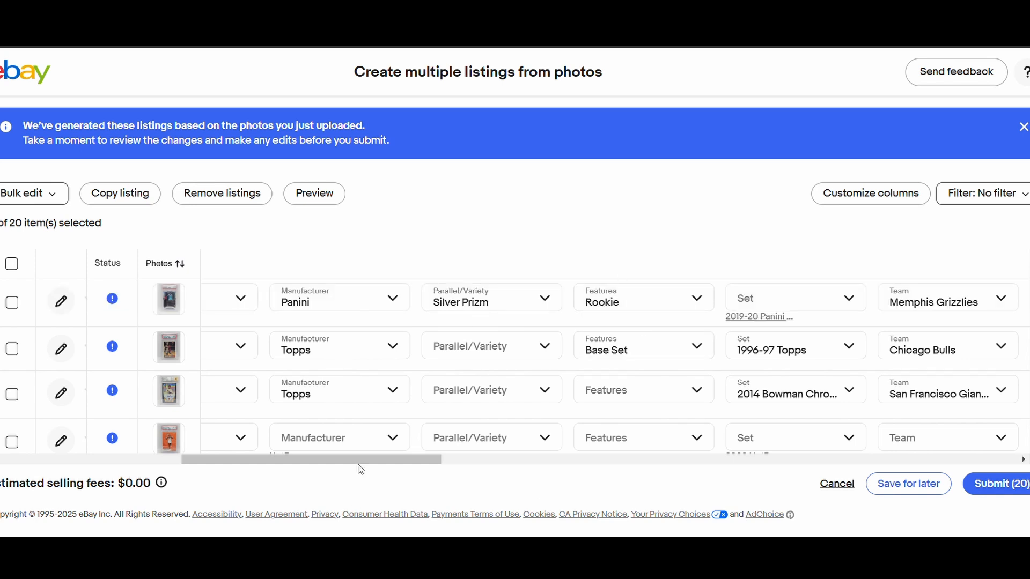
drag(358, 465, 439, 465)
click(426, 318)
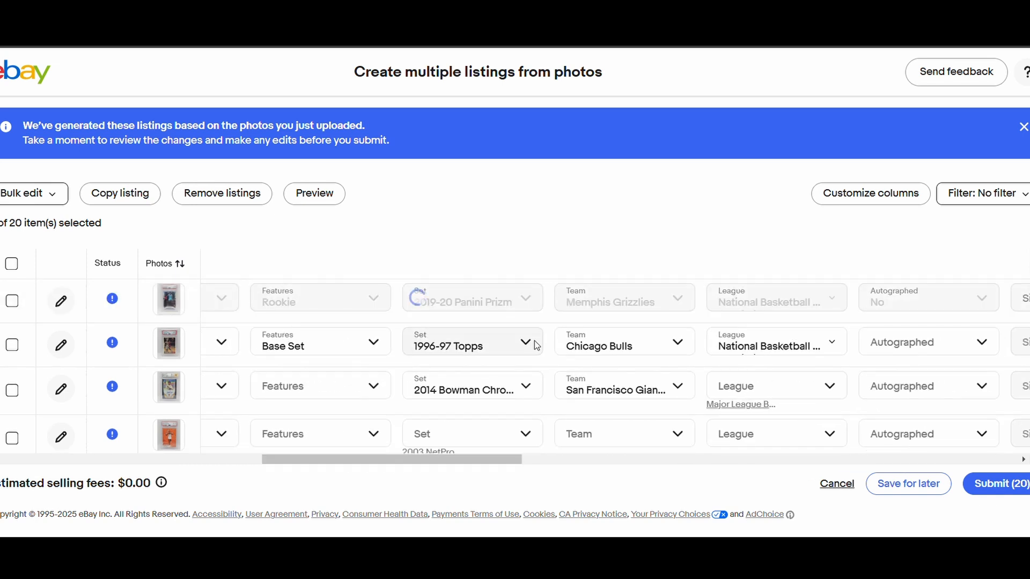
- Set the Ja Morant listing's condition to professionally graded by PSA with grade 10 and save it
drag(421, 464, 574, 460)
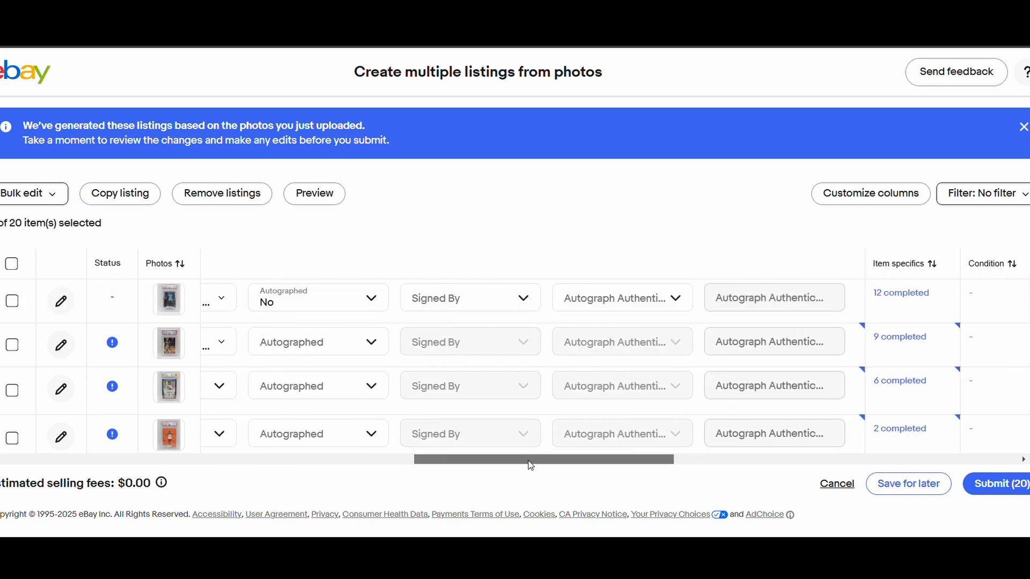
drag(531, 466, 677, 470)
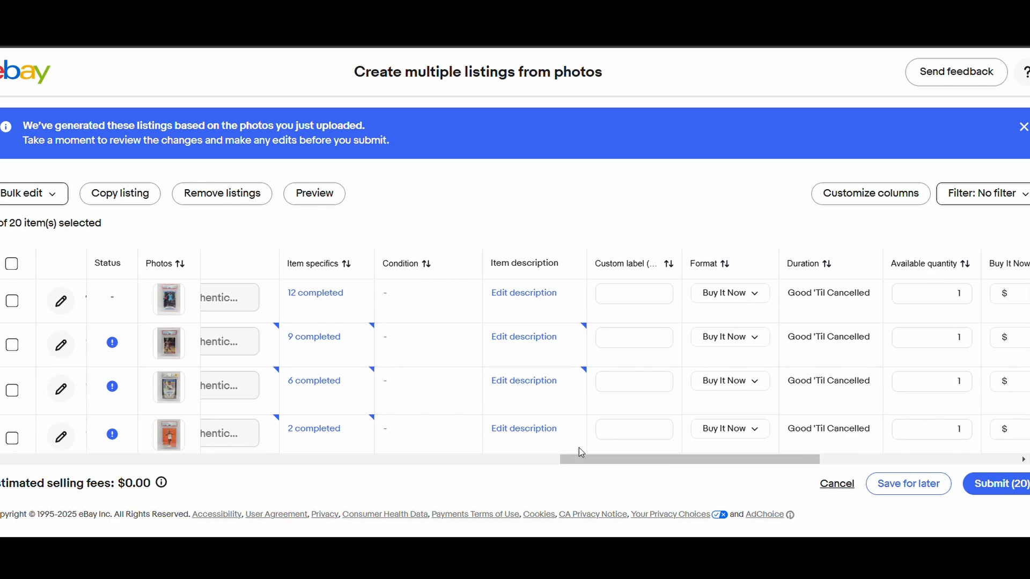
click(386, 295)
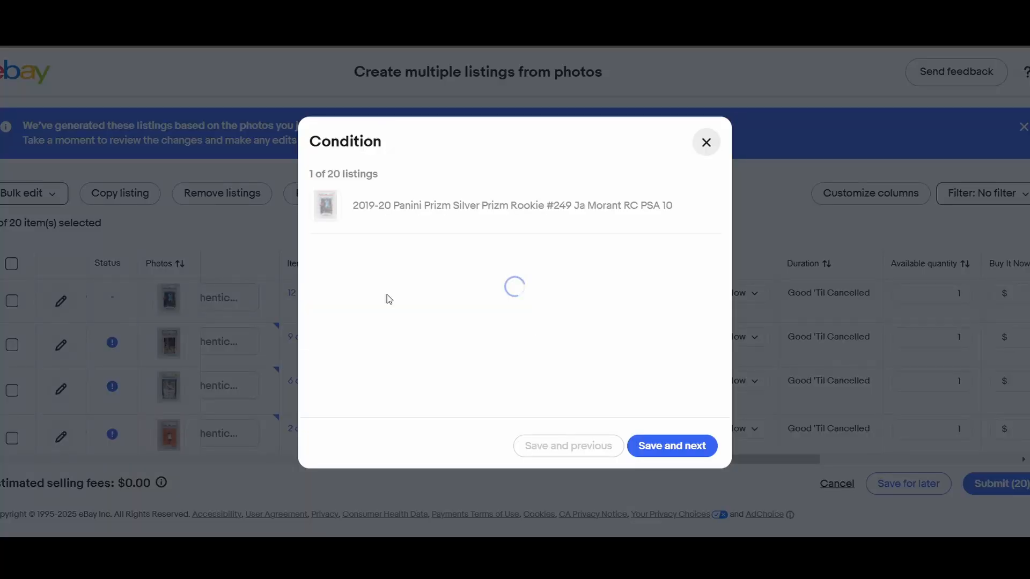
click(486, 274)
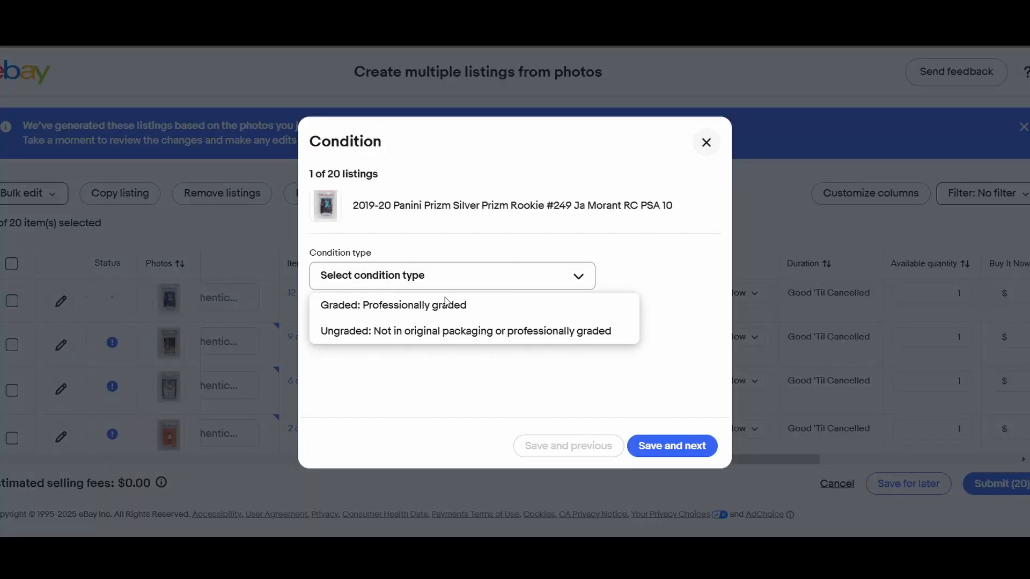
click(394, 305)
click(480, 338)
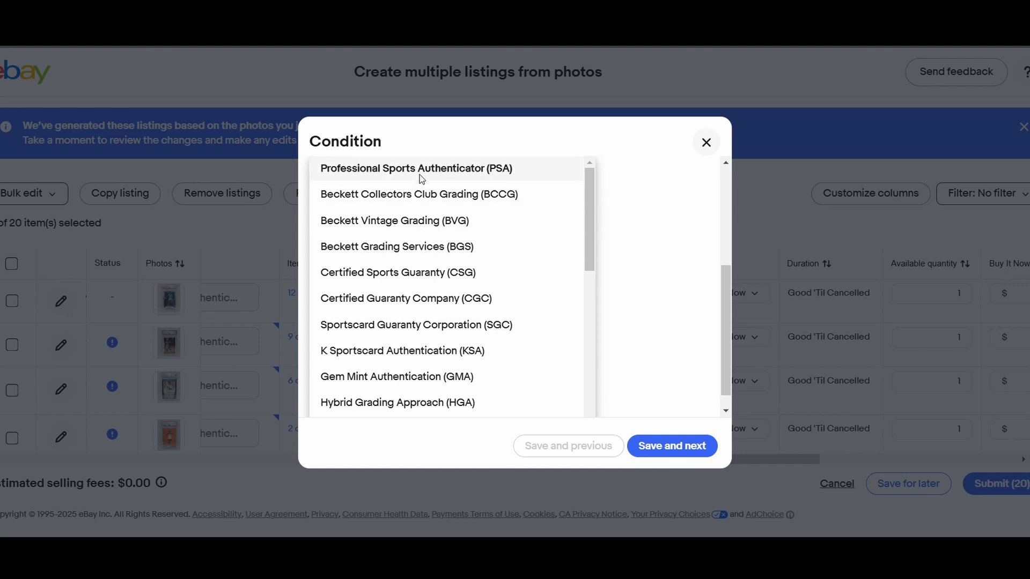
click(451, 175)
click(375, 327)
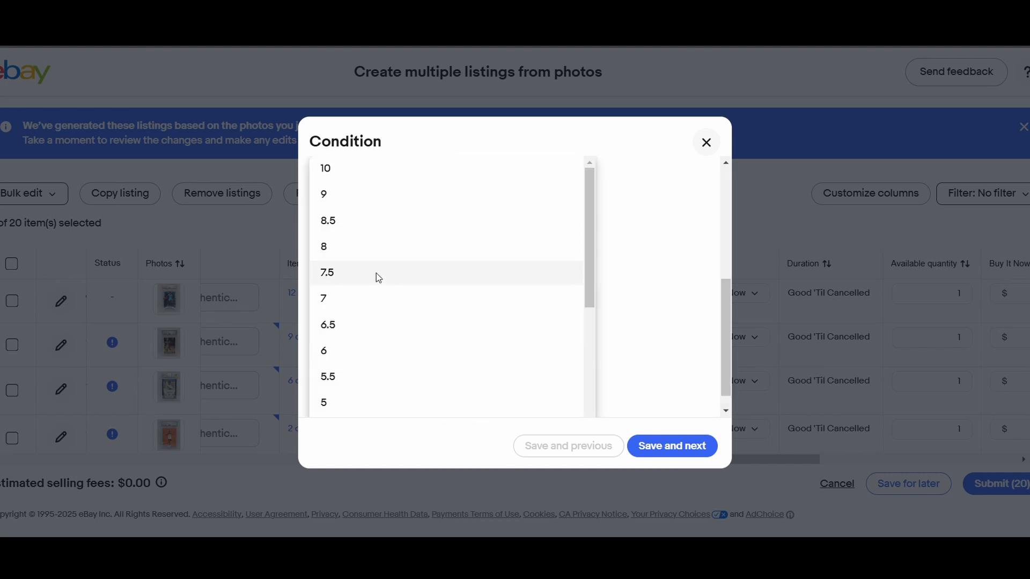
click(375, 165)
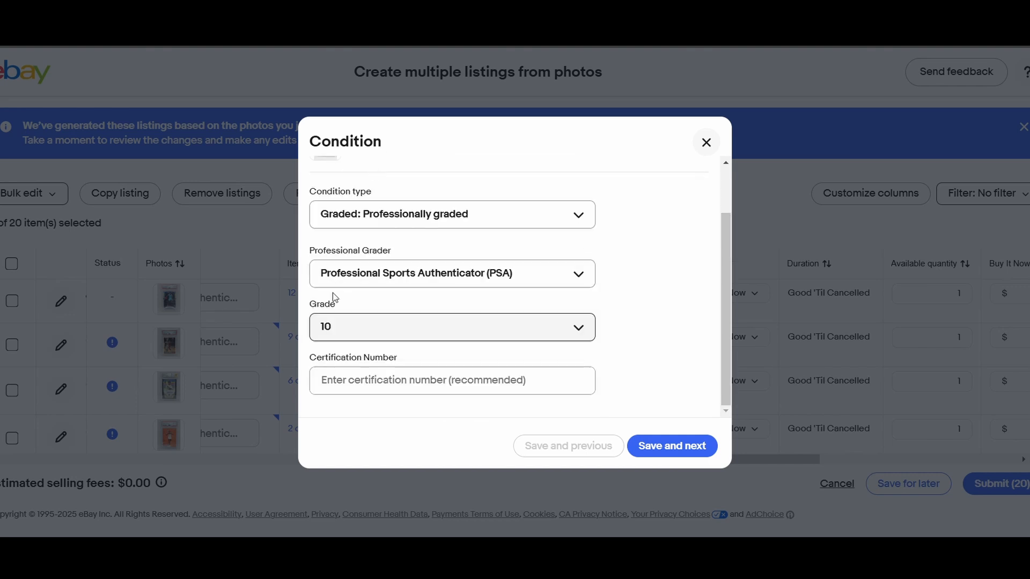
click(667, 447)
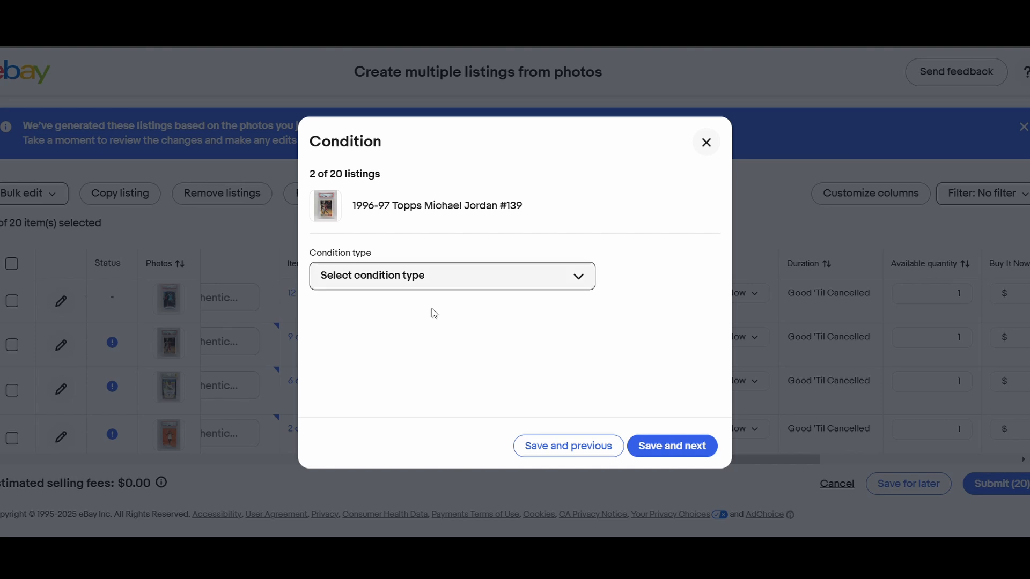
- Set the 1996-97 Topps Michael Jordan #139 listing's condition to professionally graded, PSA, grade 10, and leave the condition dialog
click(424, 282)
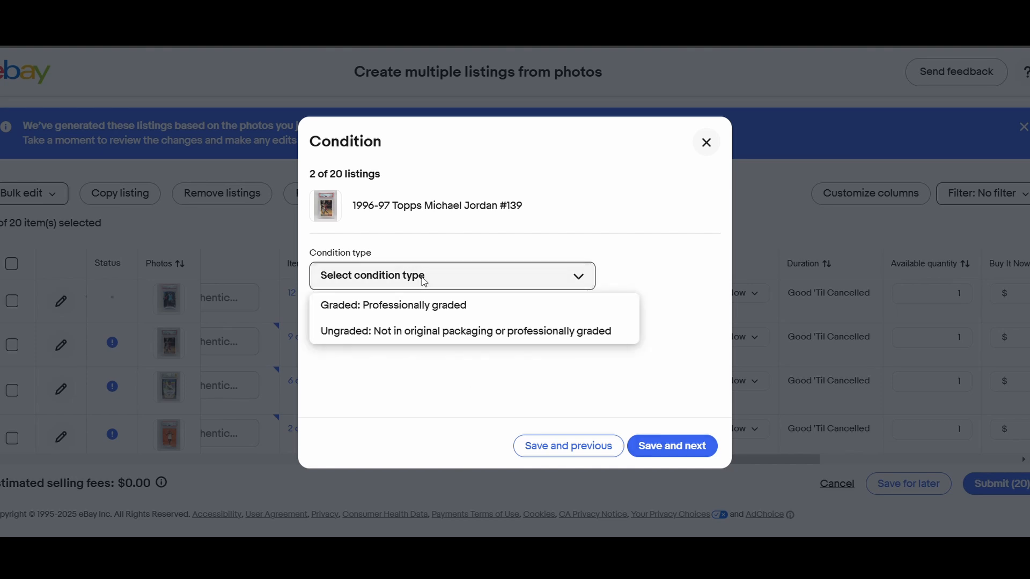
click(415, 305)
click(377, 329)
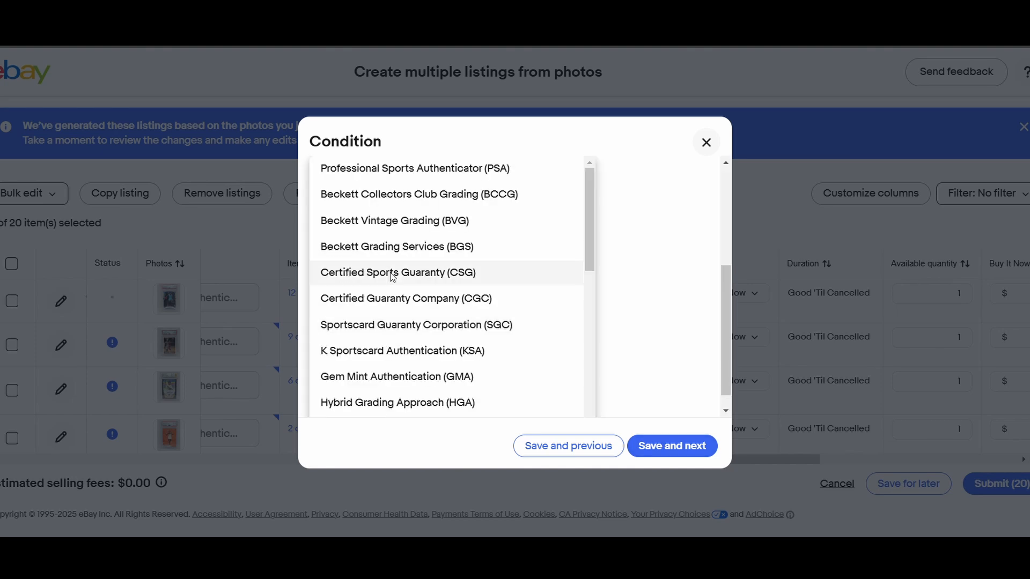
click(398, 168)
click(432, 337)
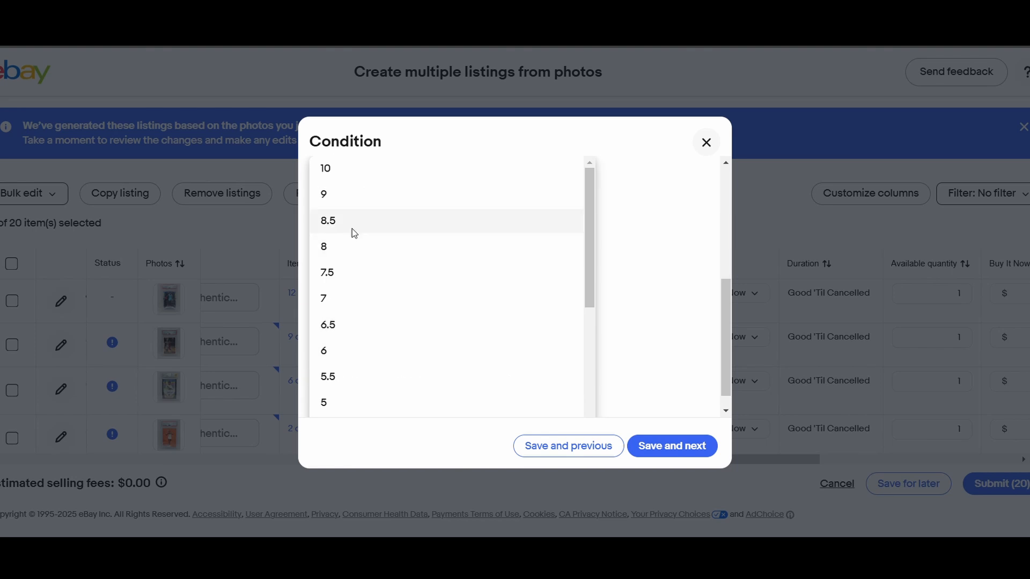
click(397, 168)
click(570, 455)
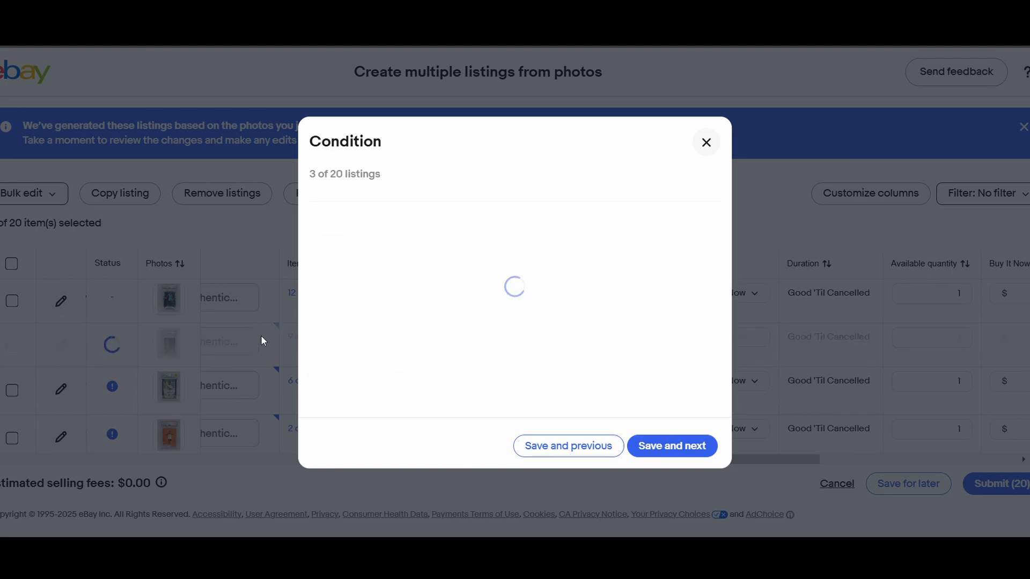
click(706, 142)
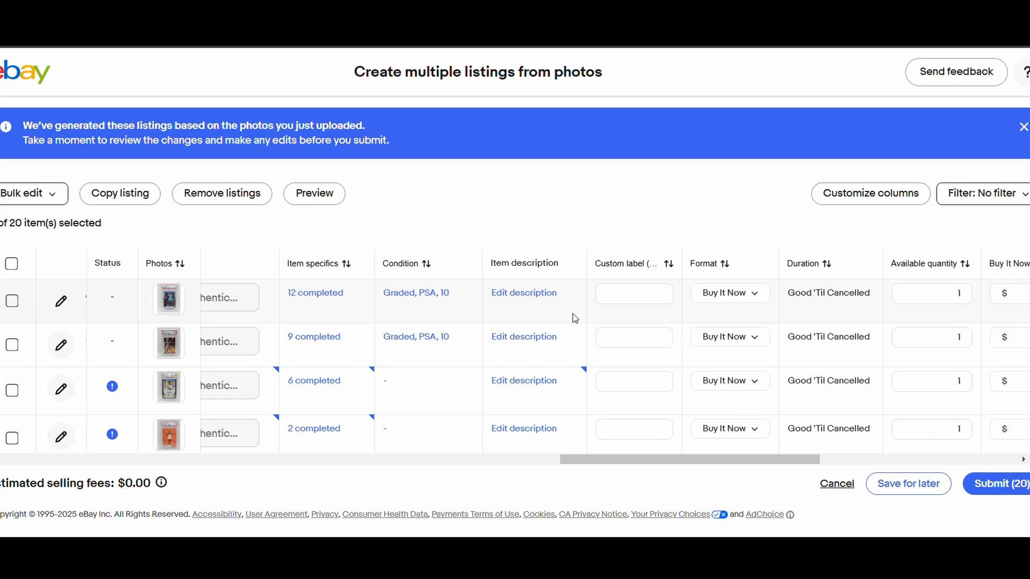
- Examine the Ja Morant listing's item description and its full set of formatting options, leaving the text as it is
click(515, 293)
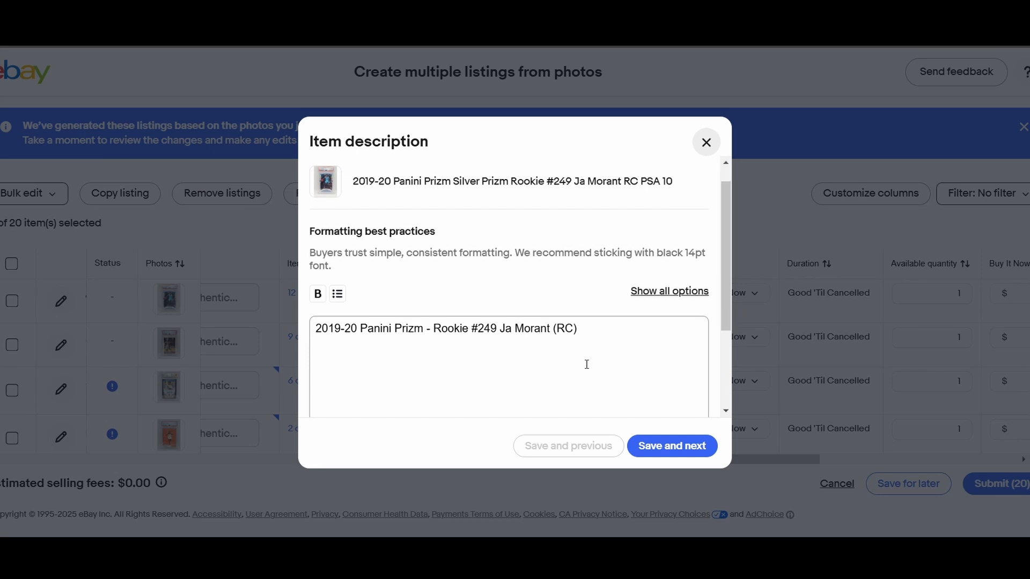
scroll(586, 363, down, 3)
scroll(510, 228, up, 3)
scroll(612, 286, down, 2)
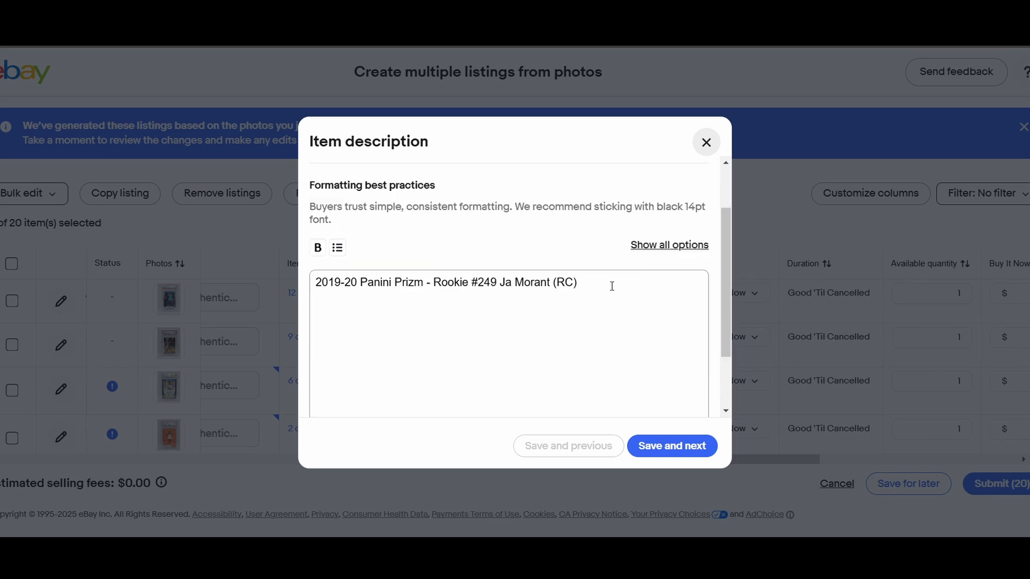
scroll(593, 355, up, 2)
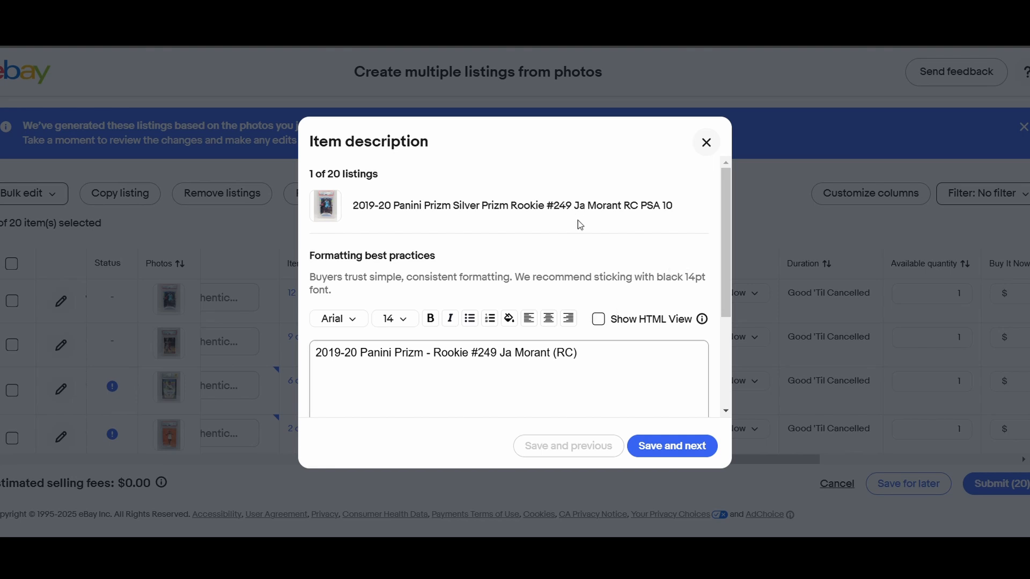
click(706, 144)
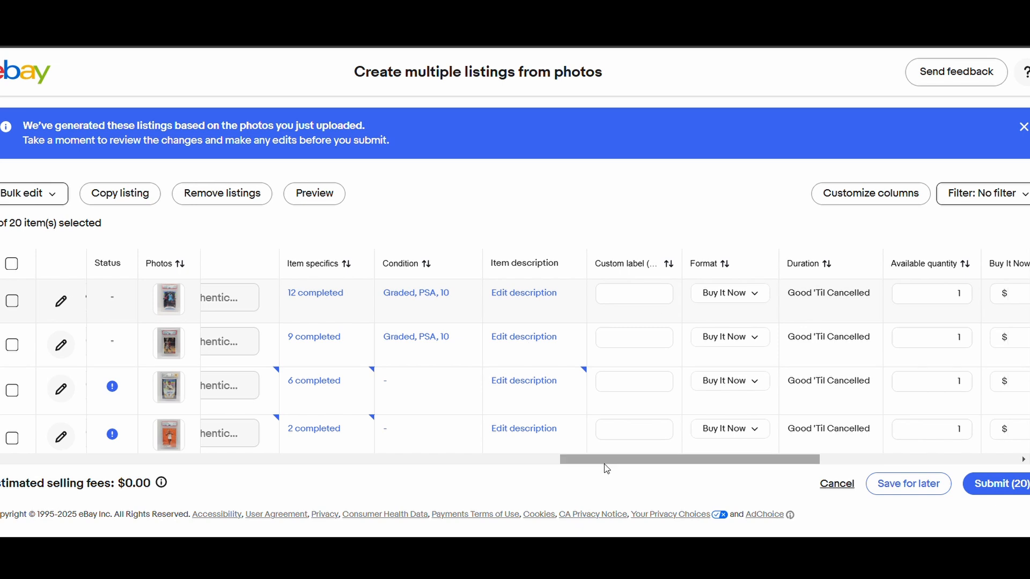
- Open the Ja Morant listing for full editing and set its main photo's brightness to 16 and contrast to 6
drag(604, 463, 48, 469)
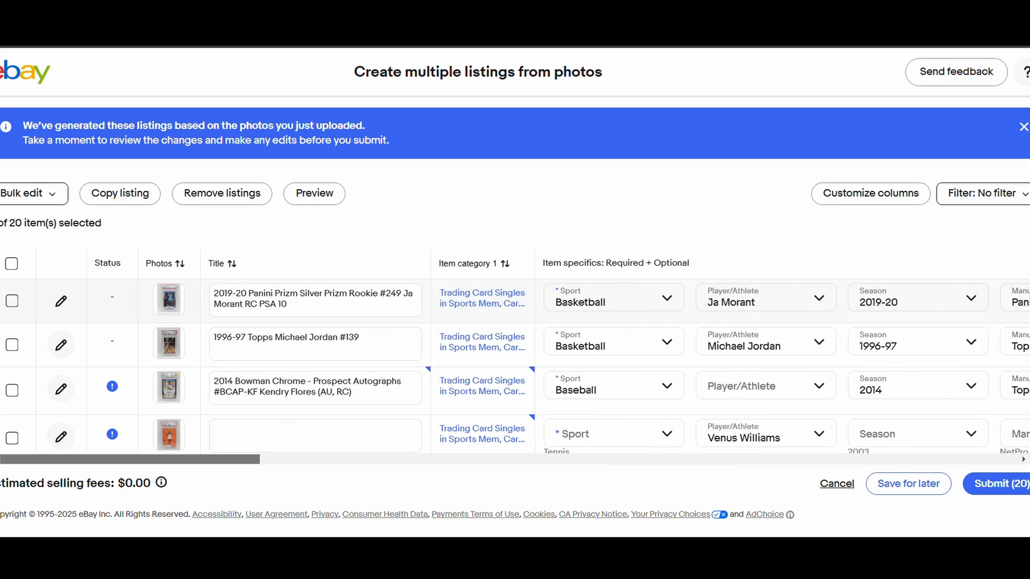
click(61, 299)
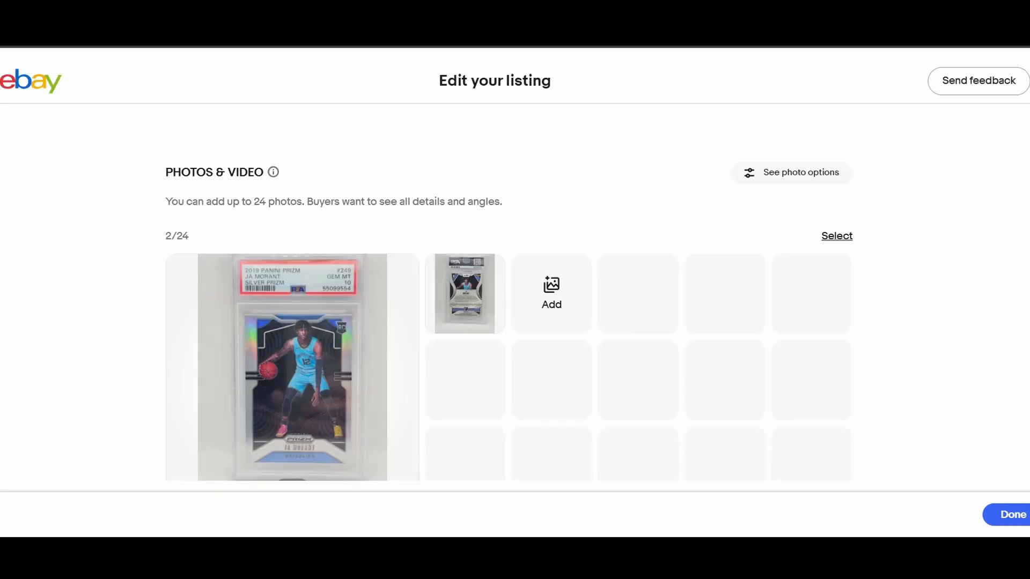
scroll(590, 268, down, 5)
scroll(620, 295, up, 4)
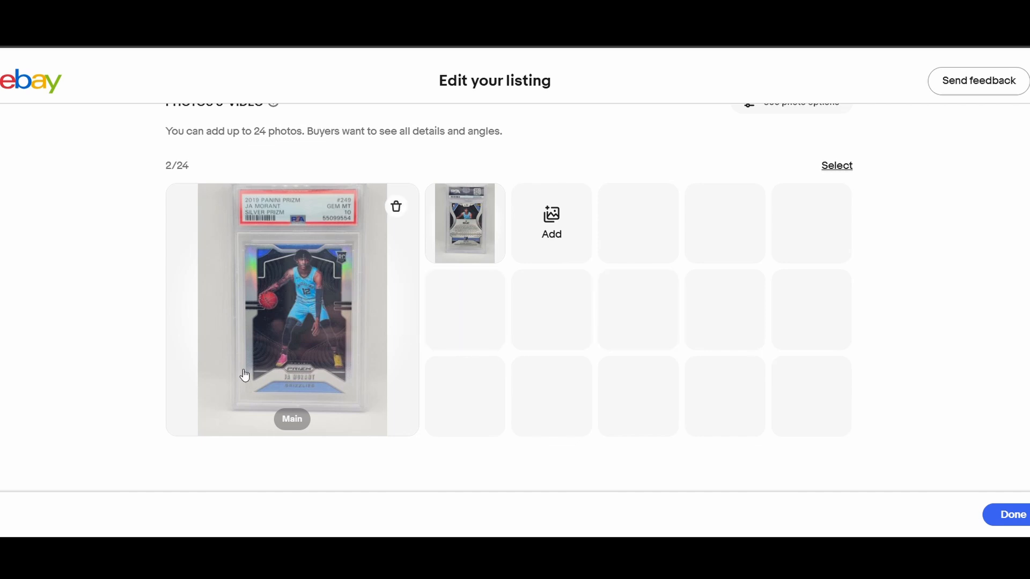
click(309, 317)
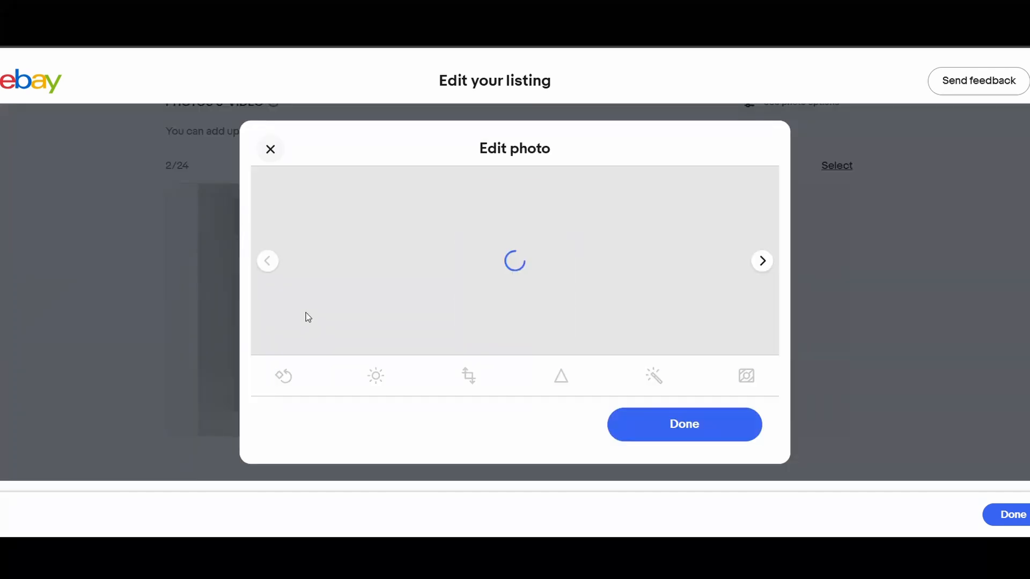
click(376, 376)
drag(510, 291, 519, 335)
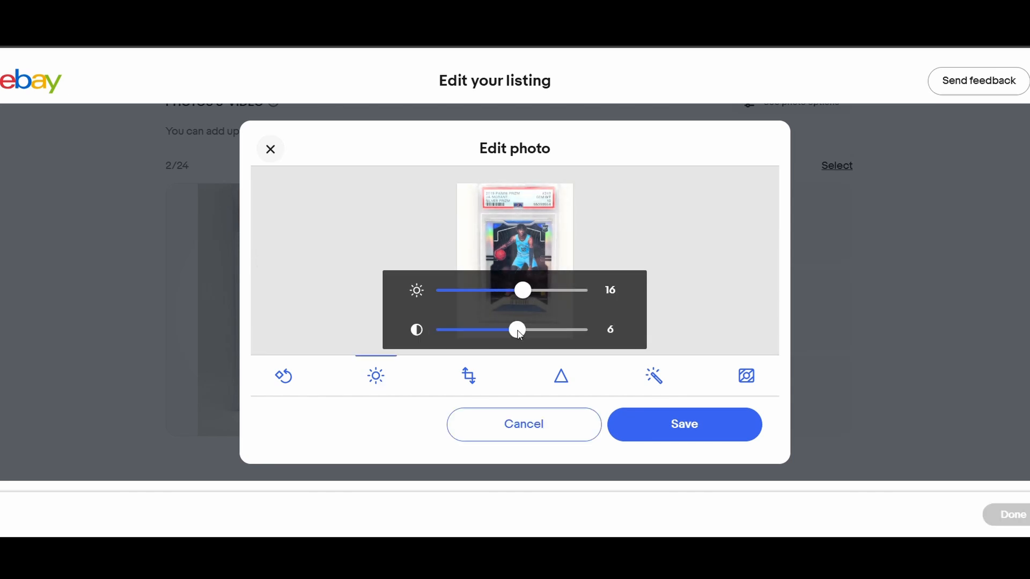
click(658, 422)
click(658, 423)
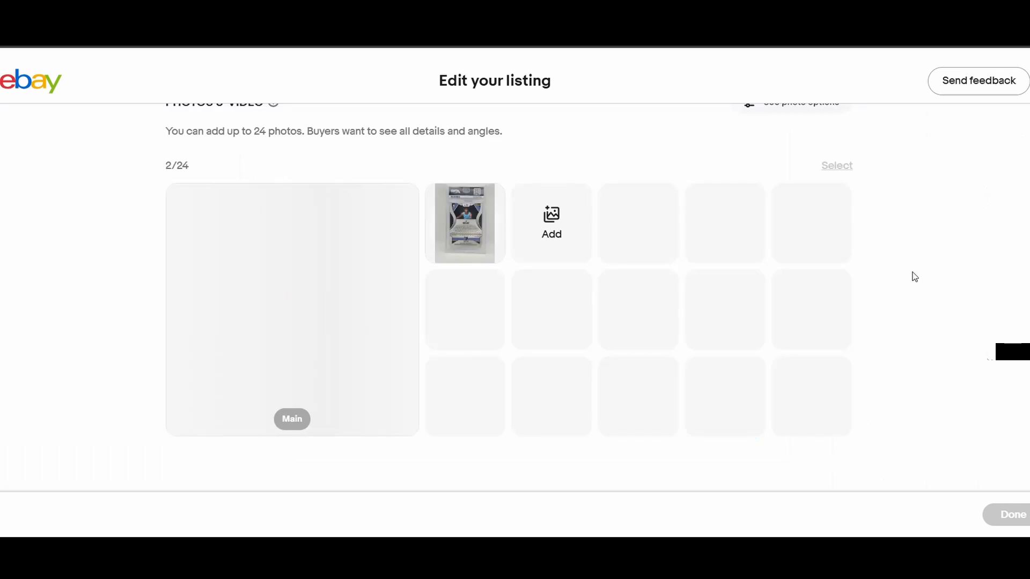
- Enter 024 as the Ja Morant listing's custom label (SKU)
scroll(914, 276, down, 5)
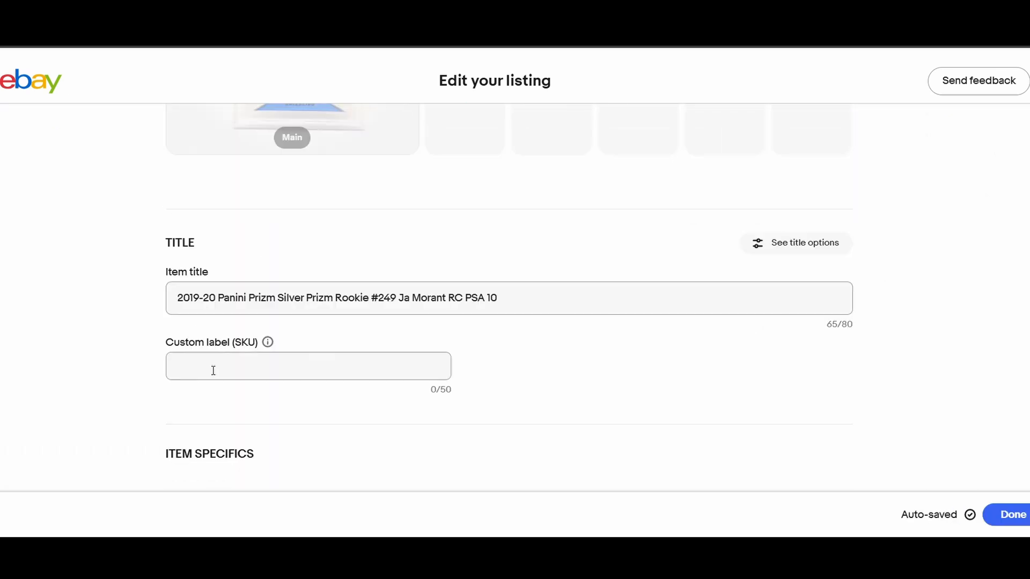
click(228, 375)
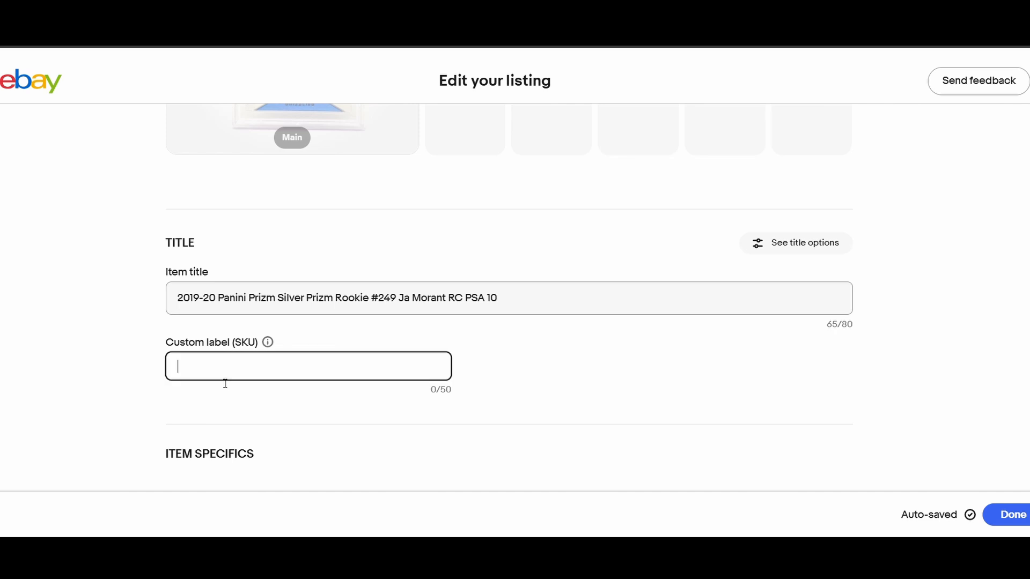
text(024)
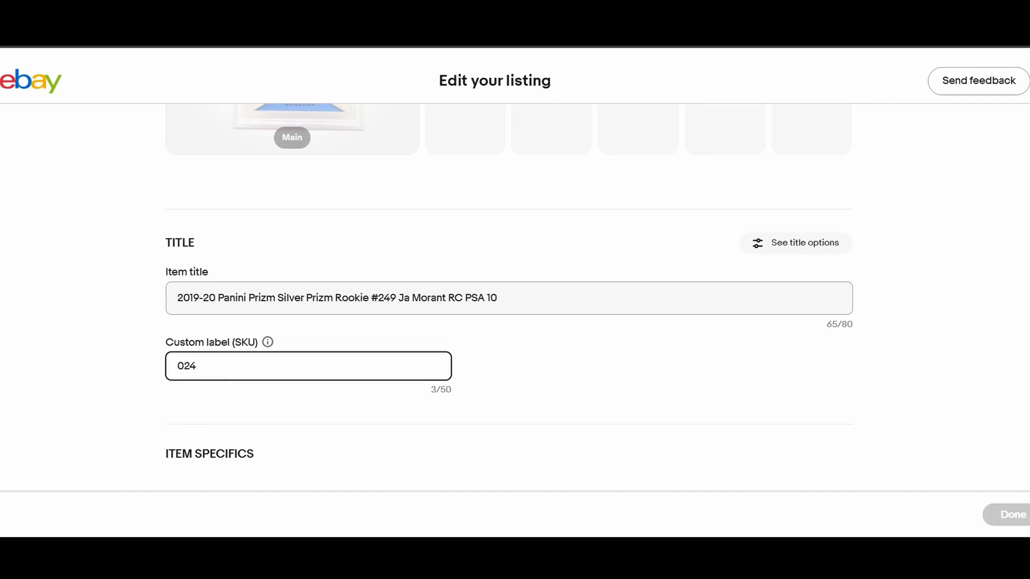
click(577, 354)
- Replace the Ja Morant listing's description with the saved custom template covering card condition, combined shipping and mailing methods
scroll(585, 359, down, 4)
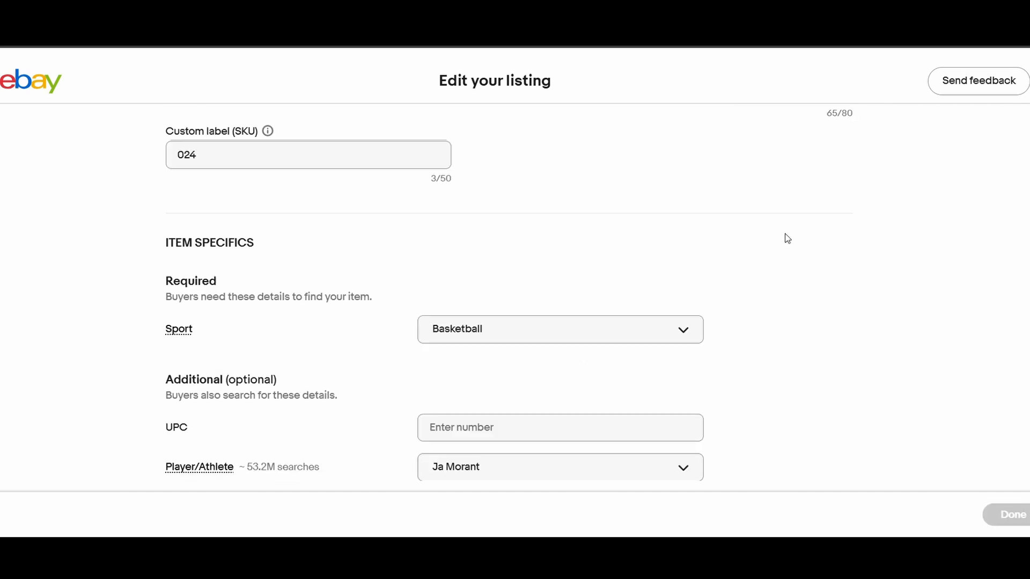
scroll(858, 187, down, 6)
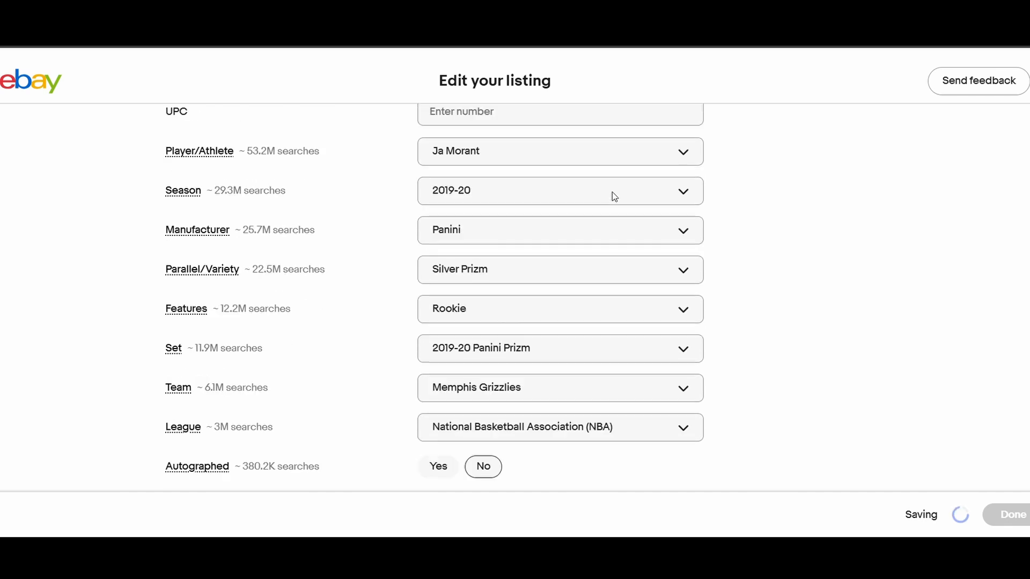
scroll(613, 192, down, 3)
scroll(554, 329, down, 3)
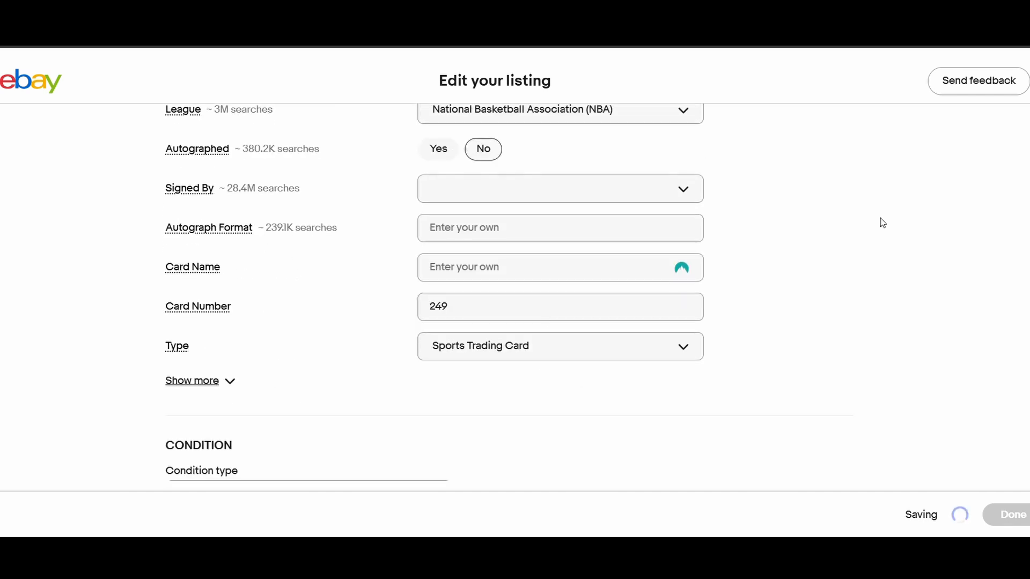
scroll(831, 247, down, 4)
scroll(589, 333, down, 2)
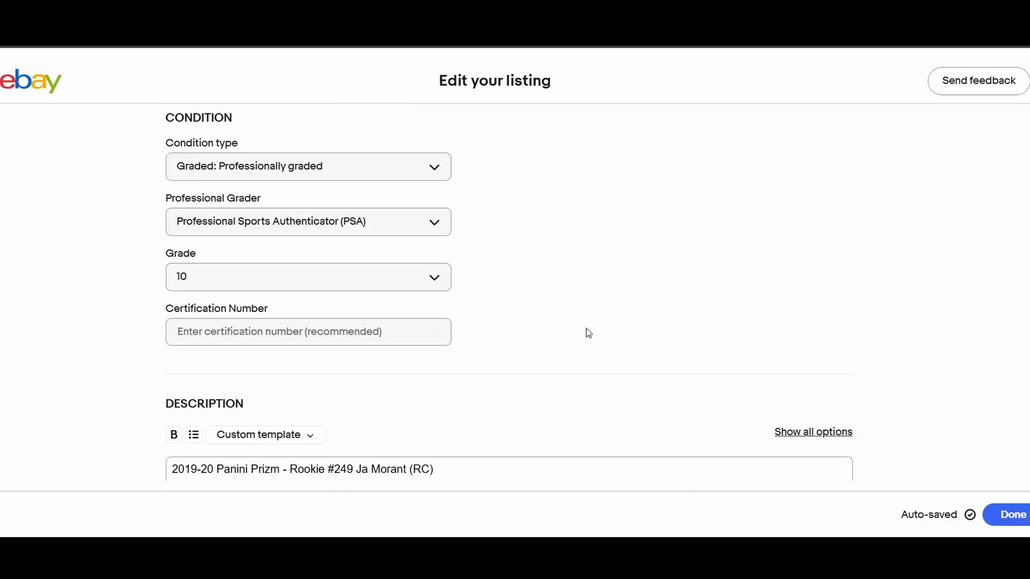
scroll(588, 333, down, 4)
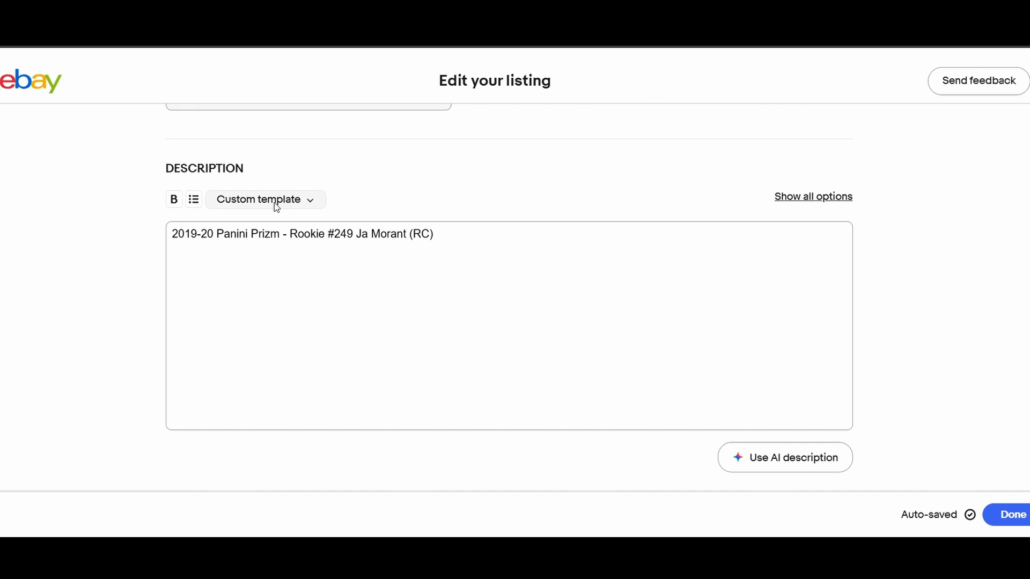
triple_click(279, 235)
key(BackSpace)
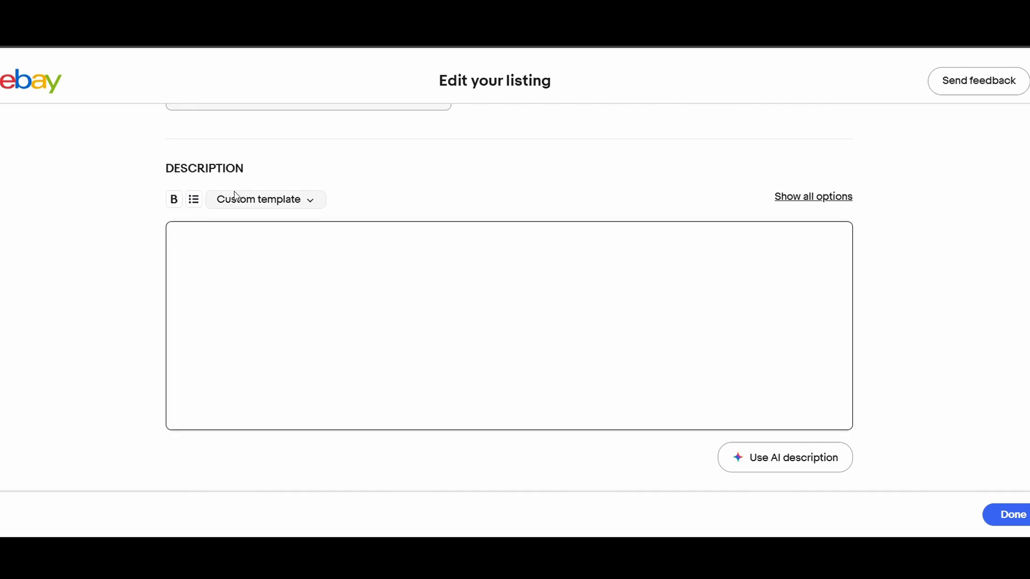
click(234, 199)
mouse_move(264, 342)
click(454, 331)
drag(542, 389, 144, 232)
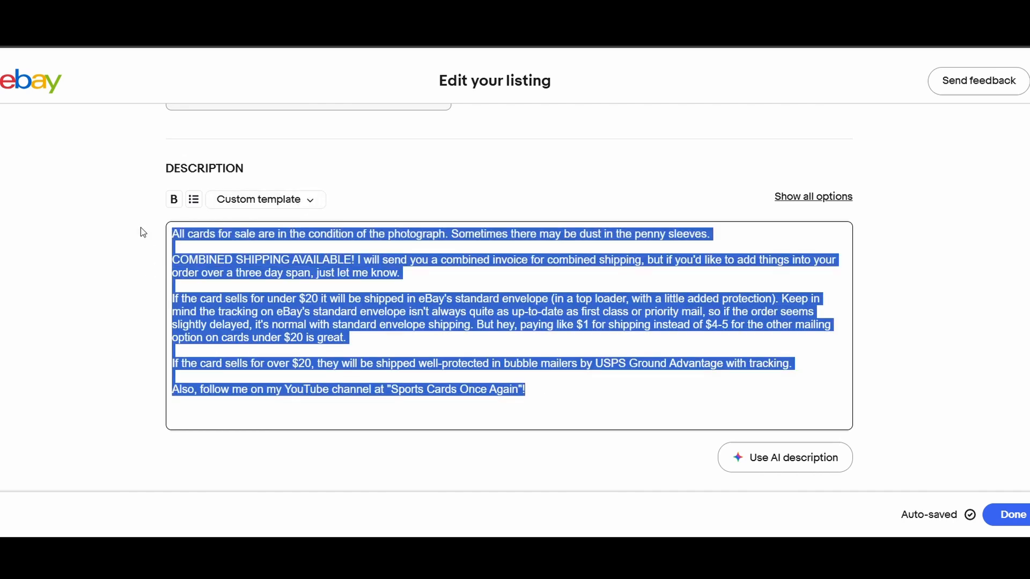
- Review the Ja Morant listing's pricing, offer, shipping and preference settings, and finish editing the listing
scroll(386, 257, down, 6)
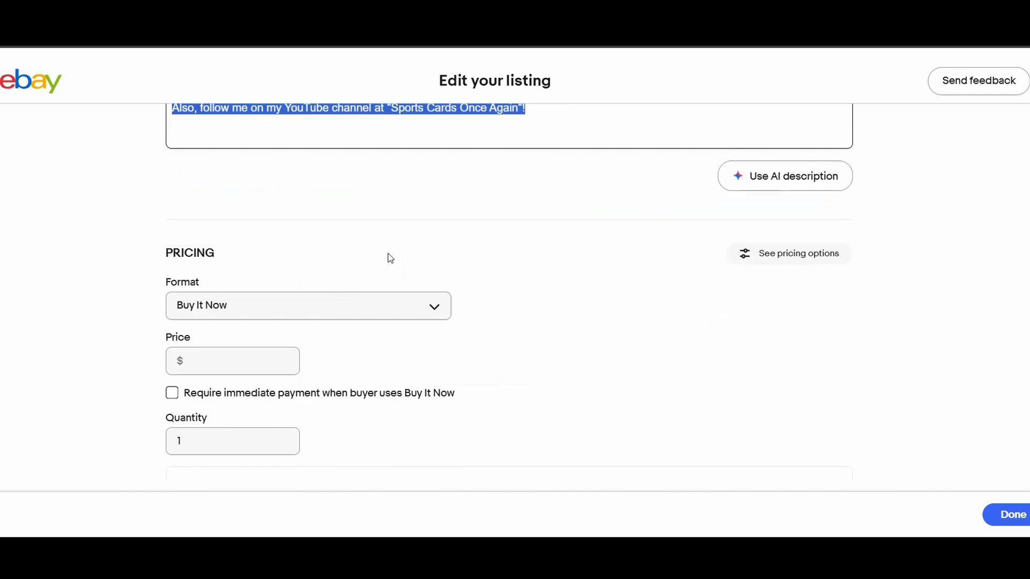
scroll(719, 306, down, 4)
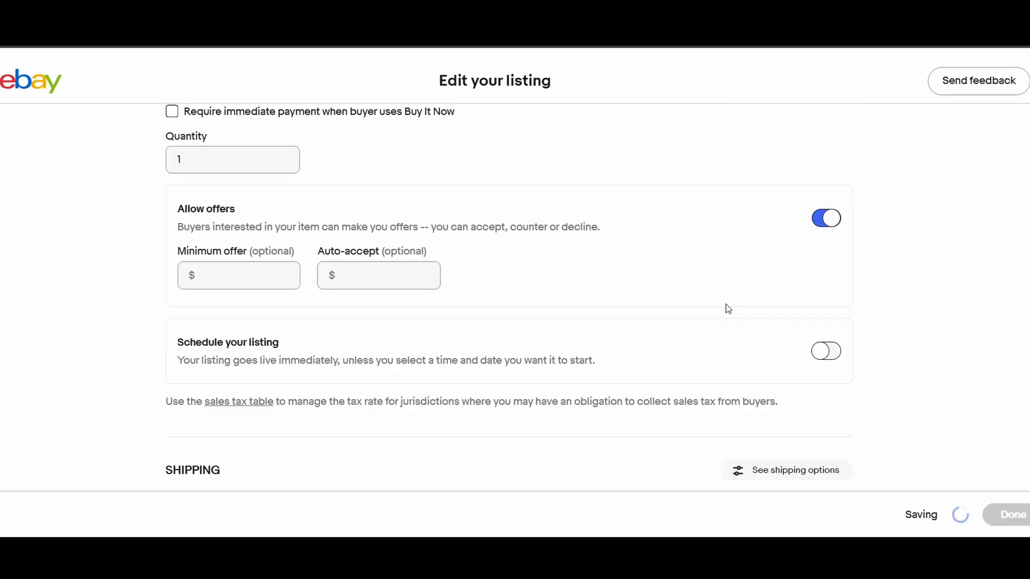
scroll(738, 322, down, 15)
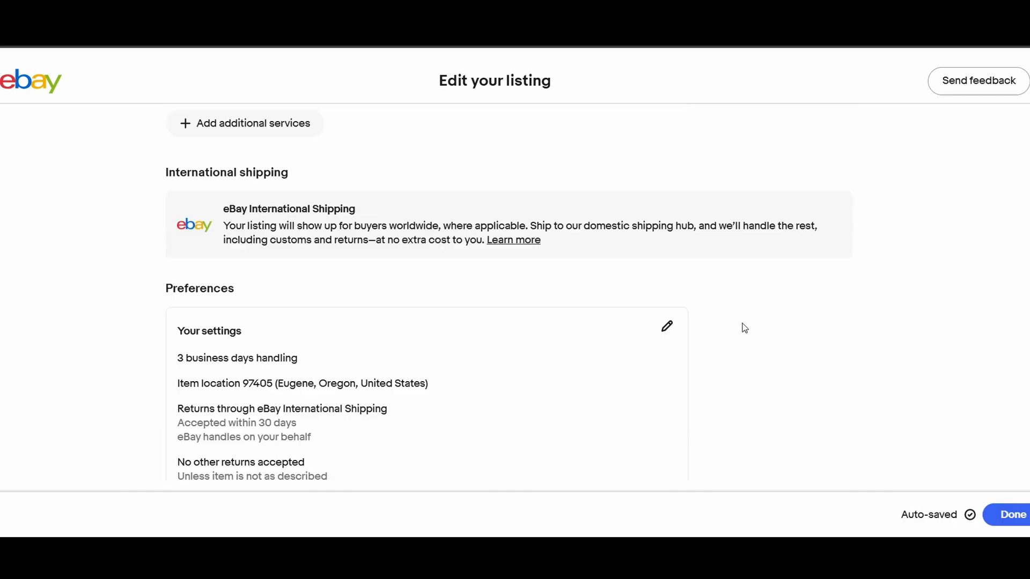
scroll(744, 345, down, 3)
click(1015, 515)
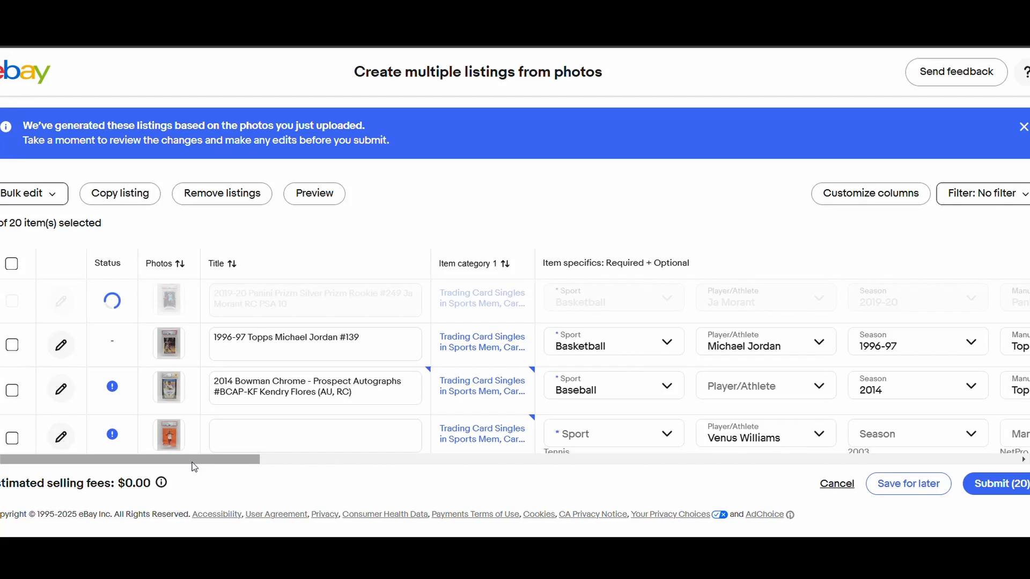
- Check the full item description of the Ja Morant listing from the bulk table, and save it to continue with the Michael Jordan listing
drag(194, 464, 772, 448)
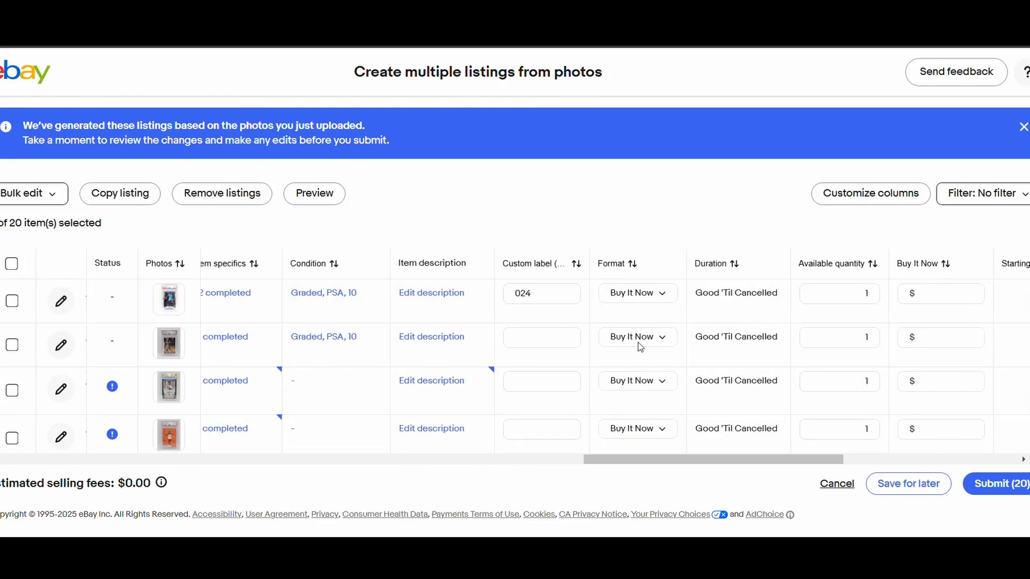
click(429, 293)
scroll(459, 368, down, 1)
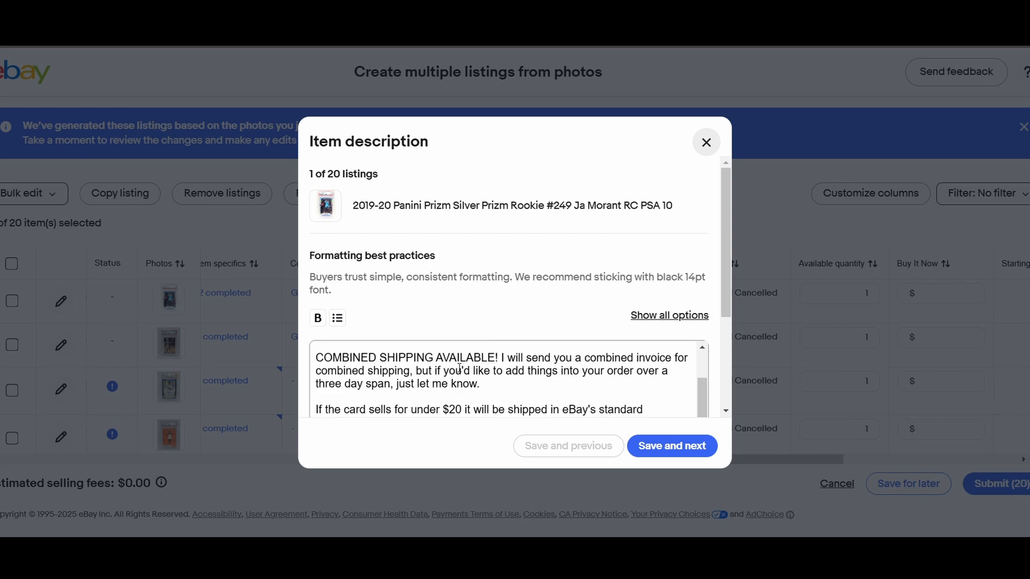
scroll(459, 368, down, 3)
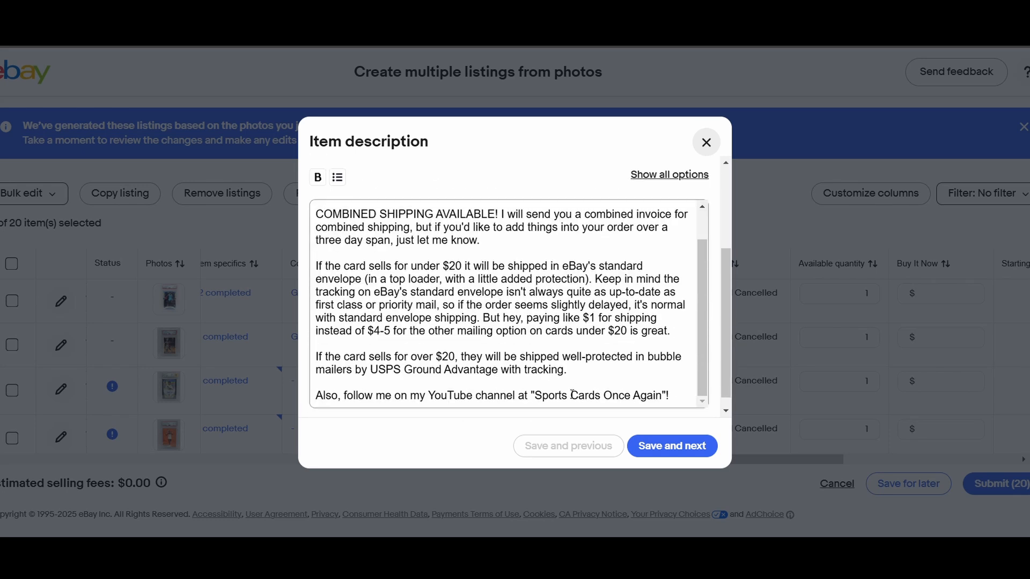
click(659, 443)
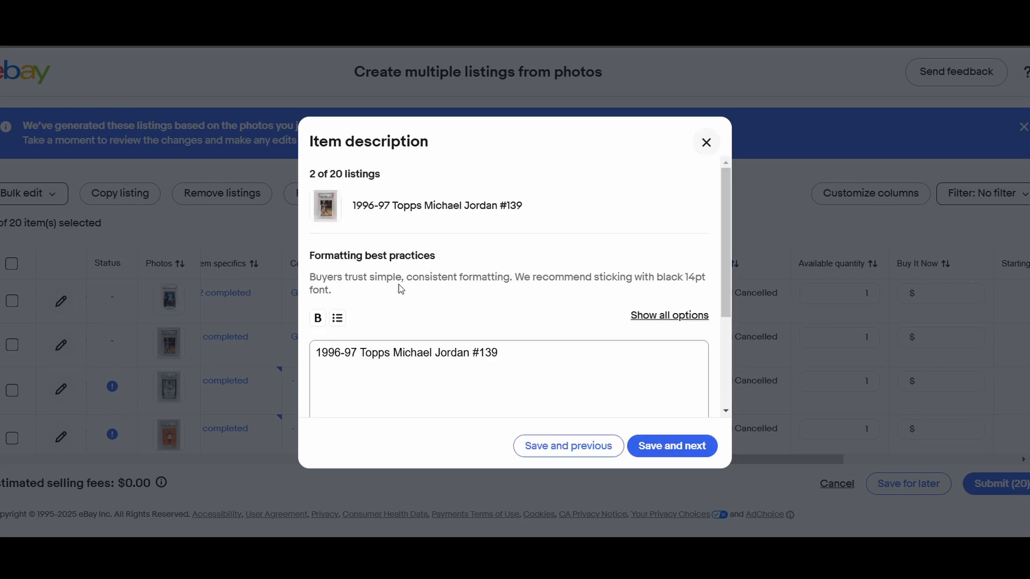
- Replace the 1996-97 Topps Michael Jordan listing's description with the copied card condition and shipping text, and save it
drag(500, 354, 227, 384)
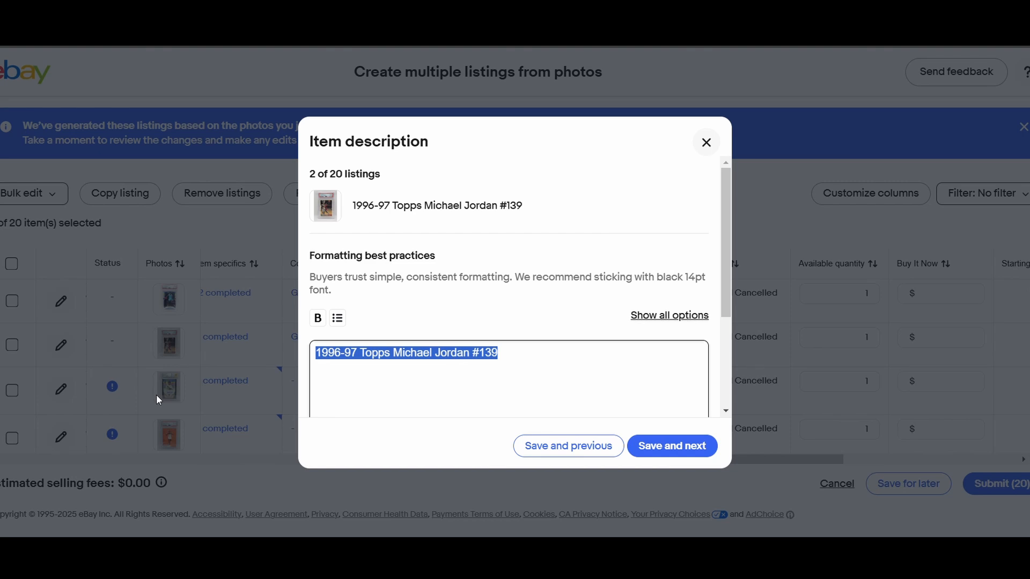
key(ctrl+v)
click(694, 443)
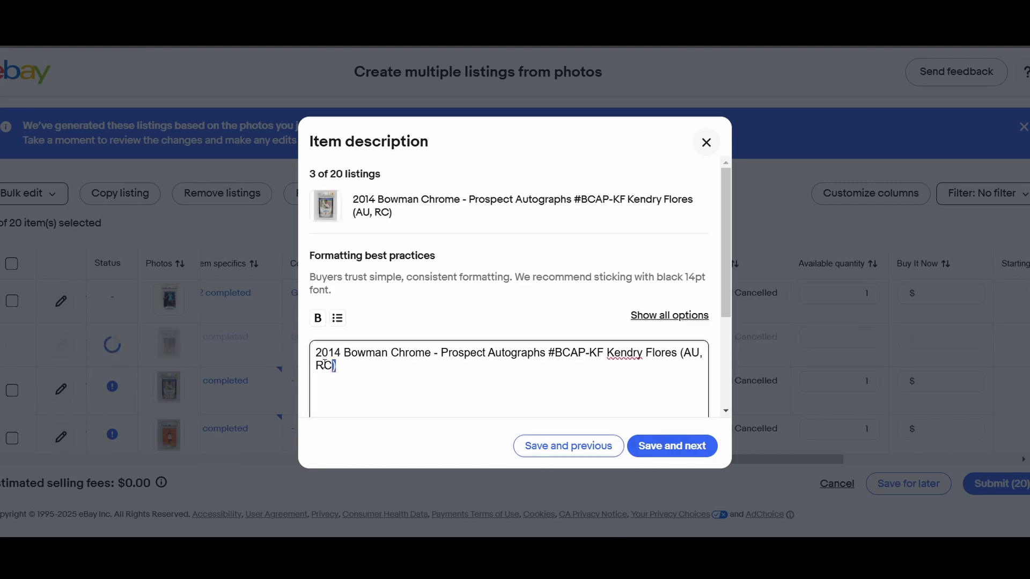
- Replace the 2014 Bowman Chrome Kendry Flores listing's description with the copied text, show all formatting options, save it and close the description editor
drag(478, 370, 296, 356)
key(ctrl+v)
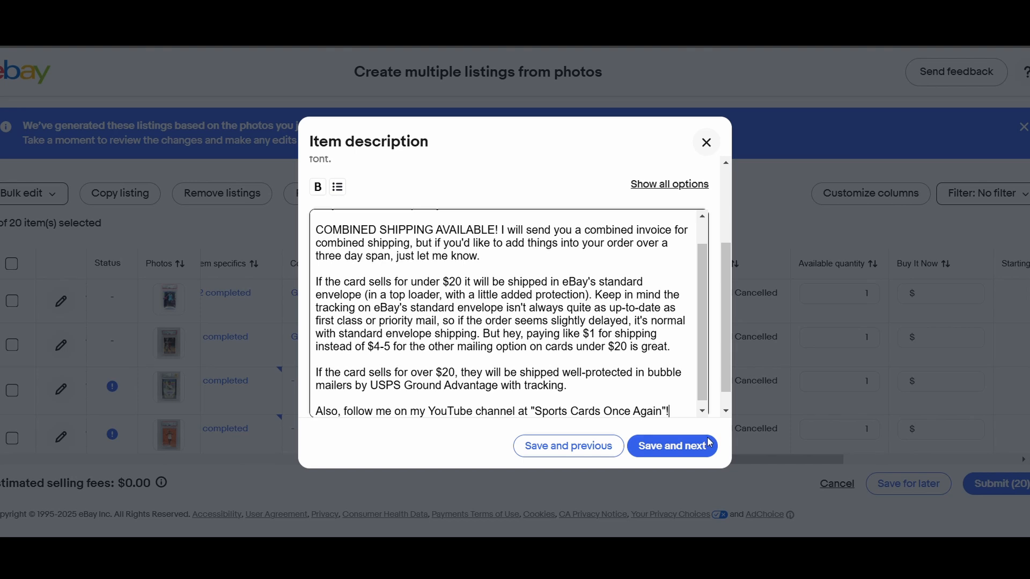
click(673, 184)
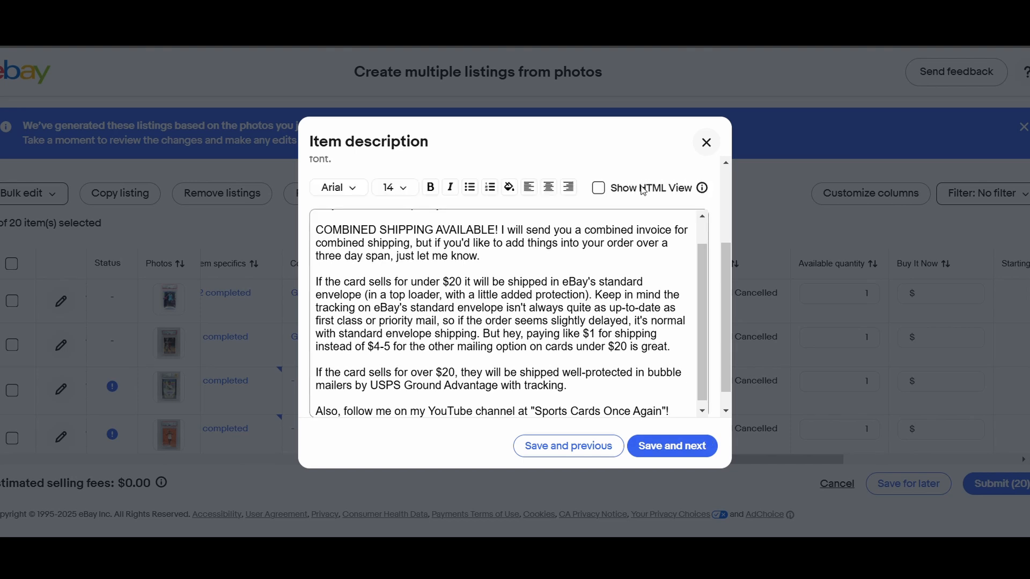
click(655, 444)
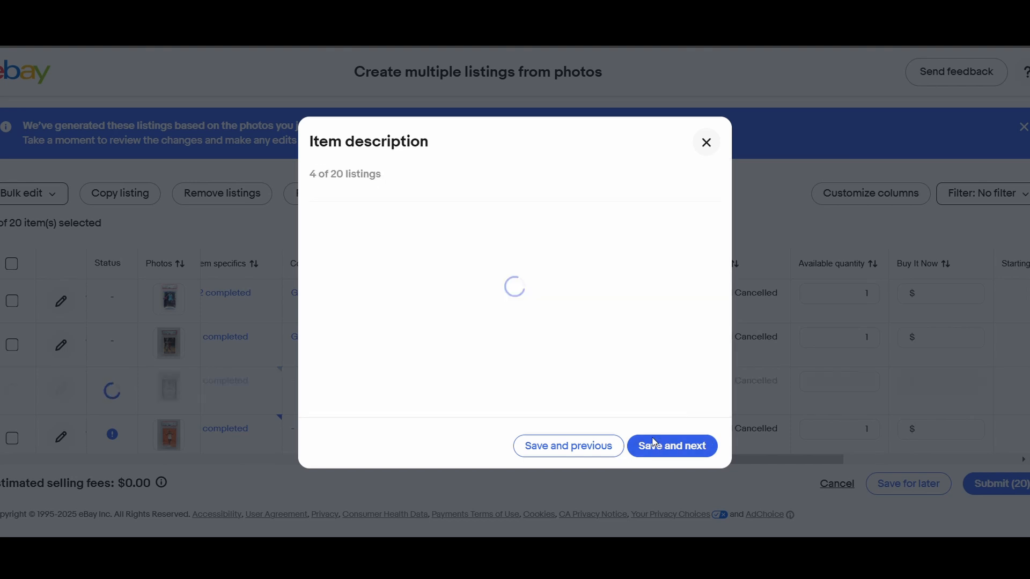
click(707, 143)
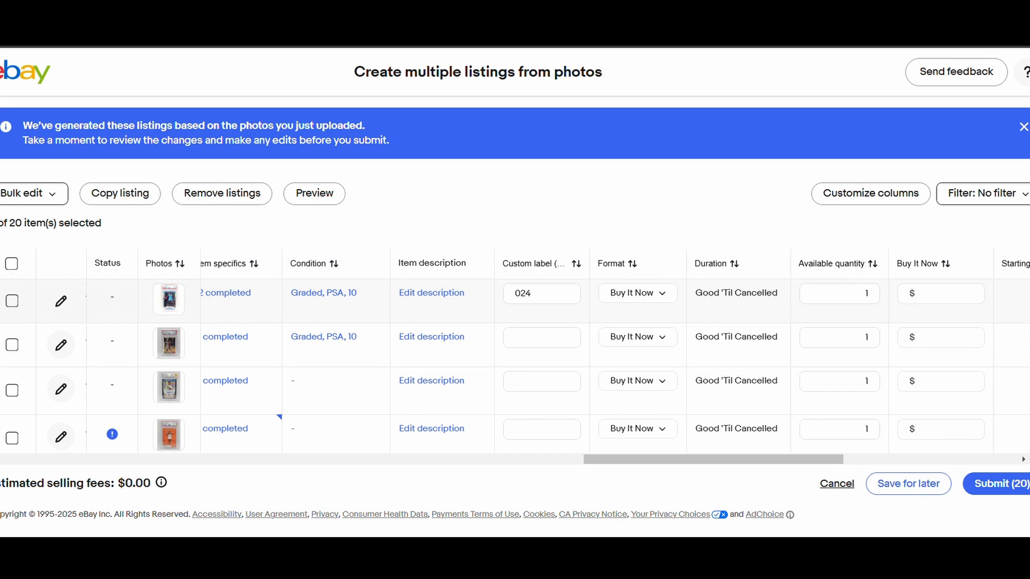
- Select all 20 listings and open the bulk edit of their item descriptions
click(12, 265)
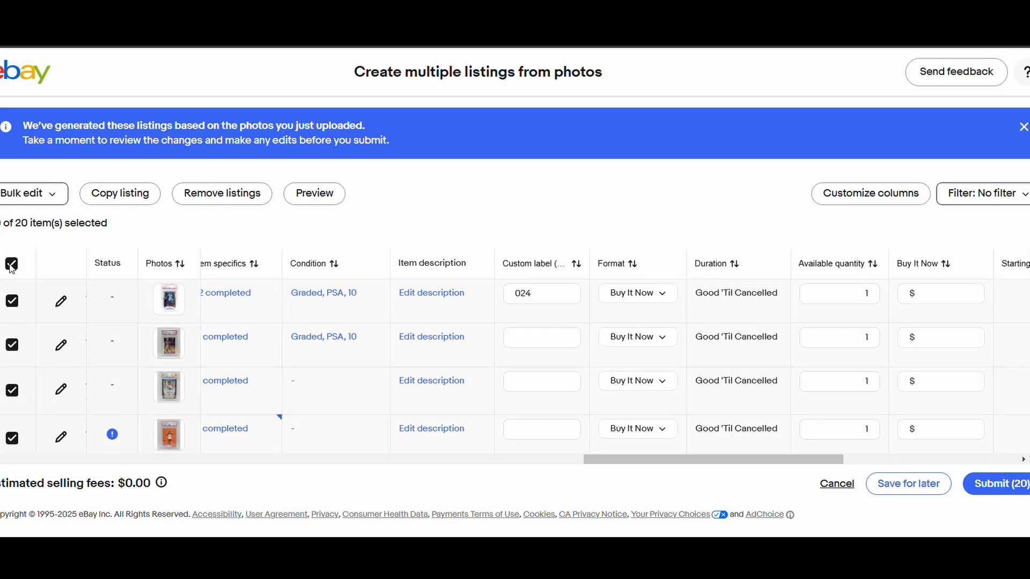
click(30, 194)
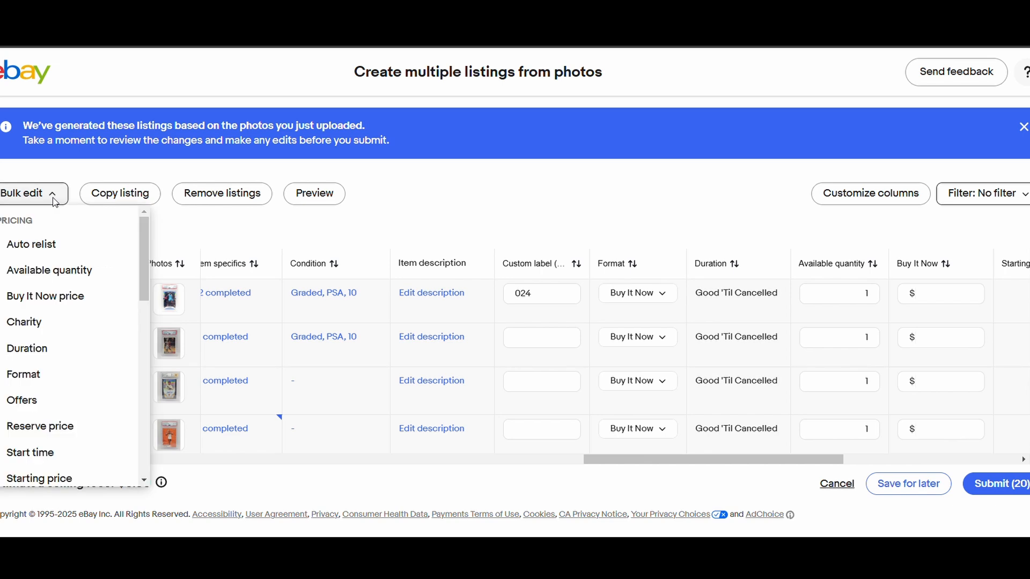
scroll(76, 365, down, 4)
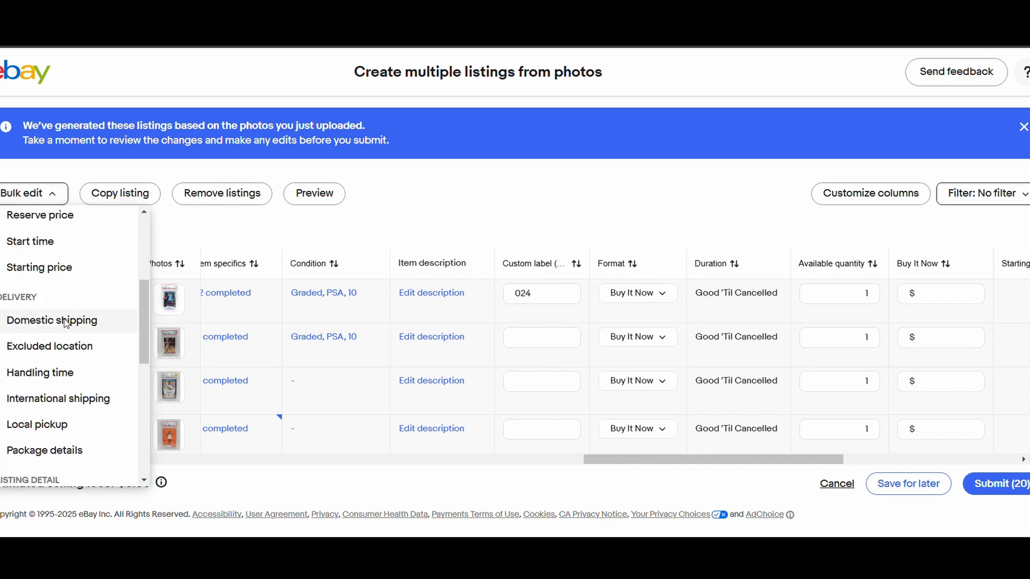
scroll(66, 321, down, 2)
scroll(65, 310, down, 4)
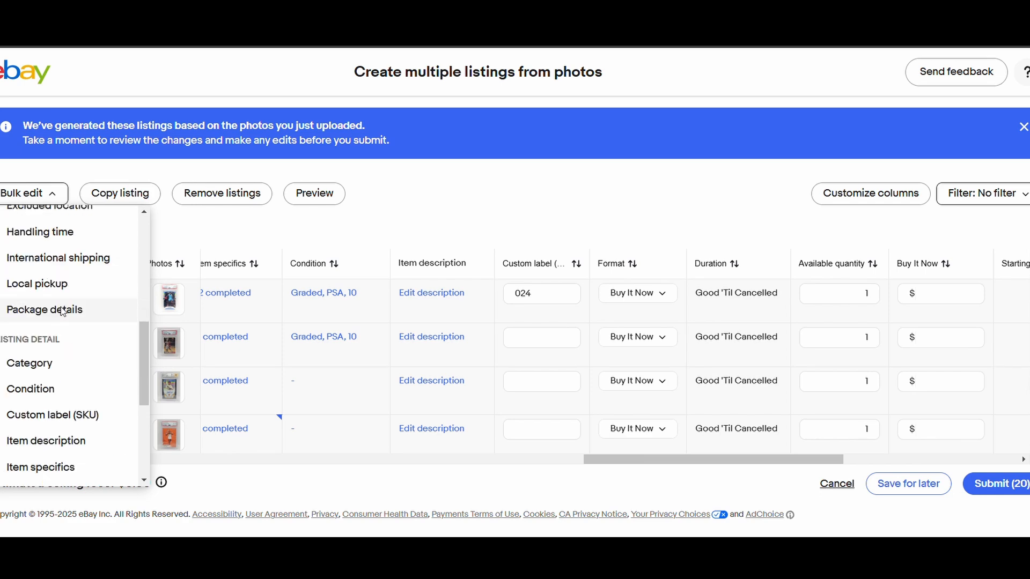
click(64, 302)
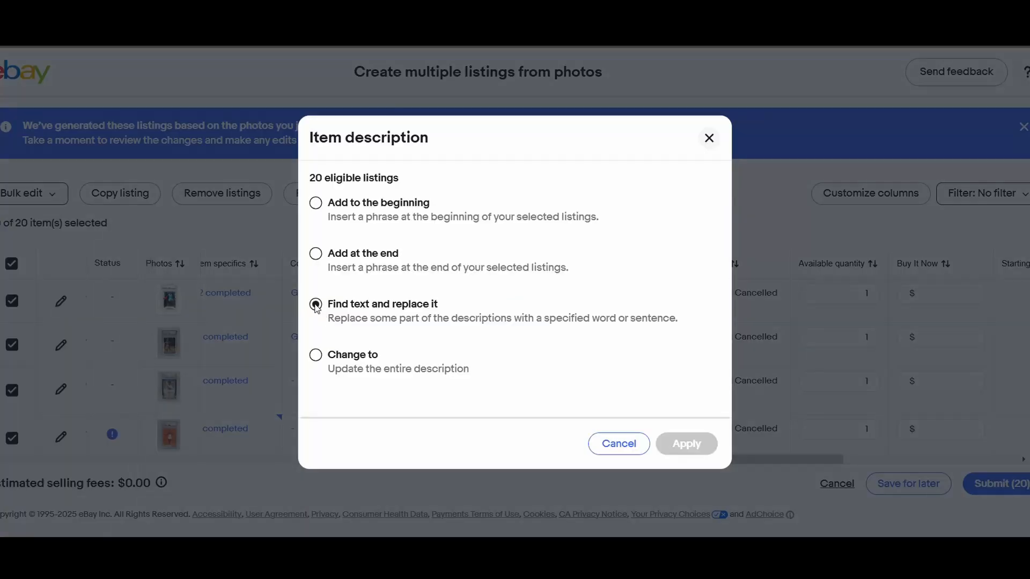
- Change the entire description of all 20 selected listings to the copied text on card condition, combined shipping and mailing methods
click(434, 379)
scroll(525, 349, down, 2)
scroll(437, 288, up, 3)
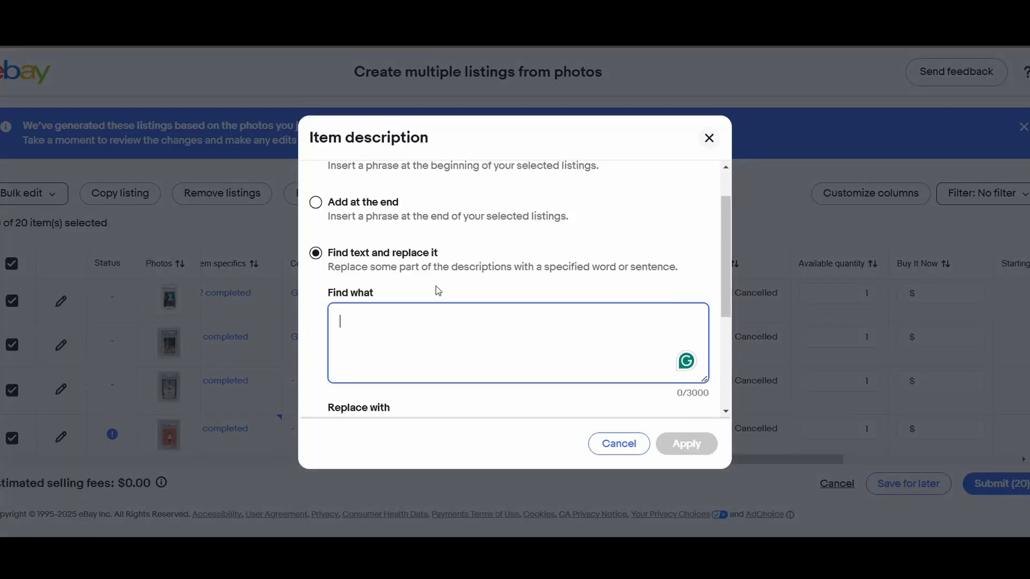
scroll(401, 296, down, 5)
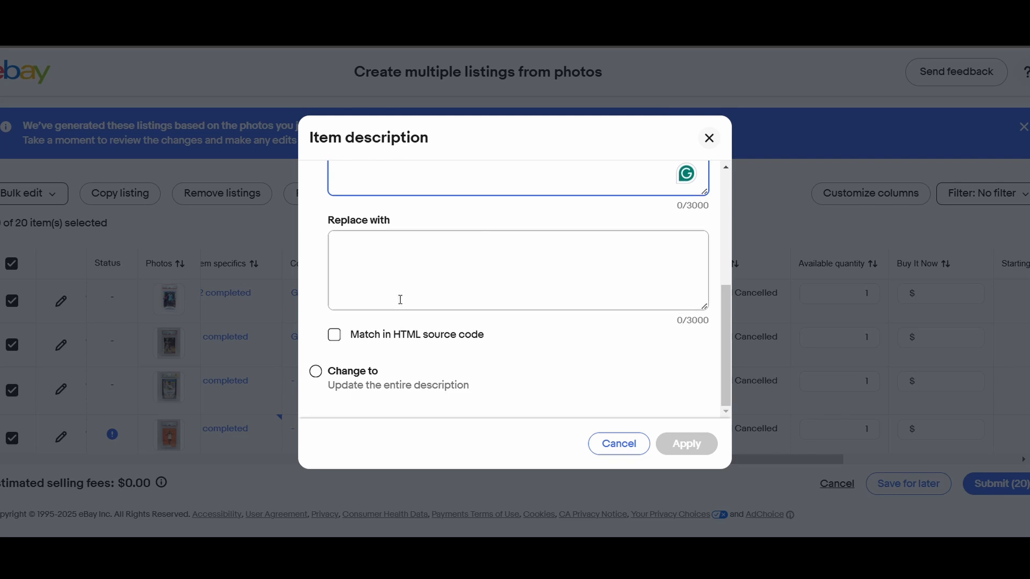
click(321, 375)
click(421, 331)
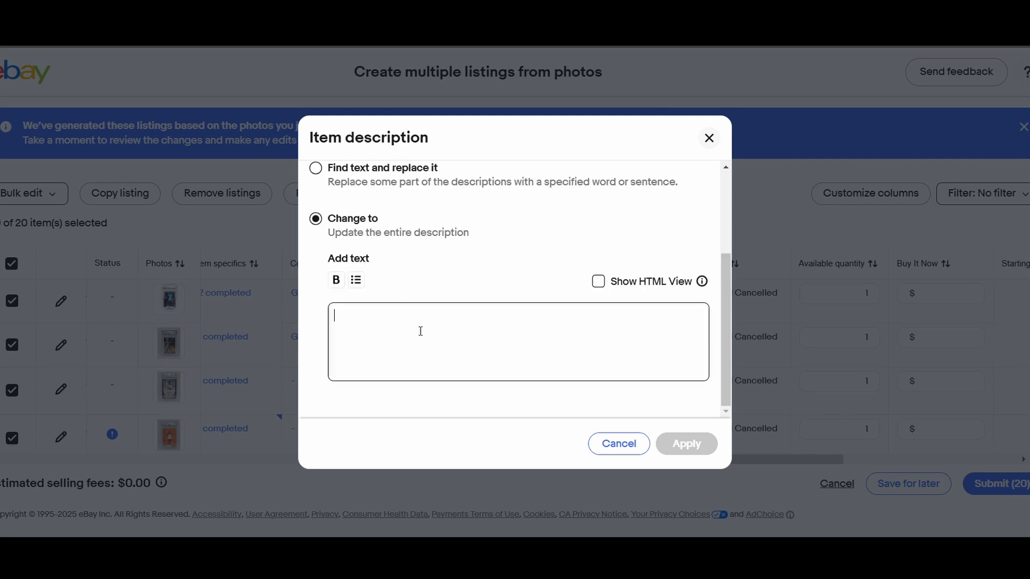
key(ctrl+v)
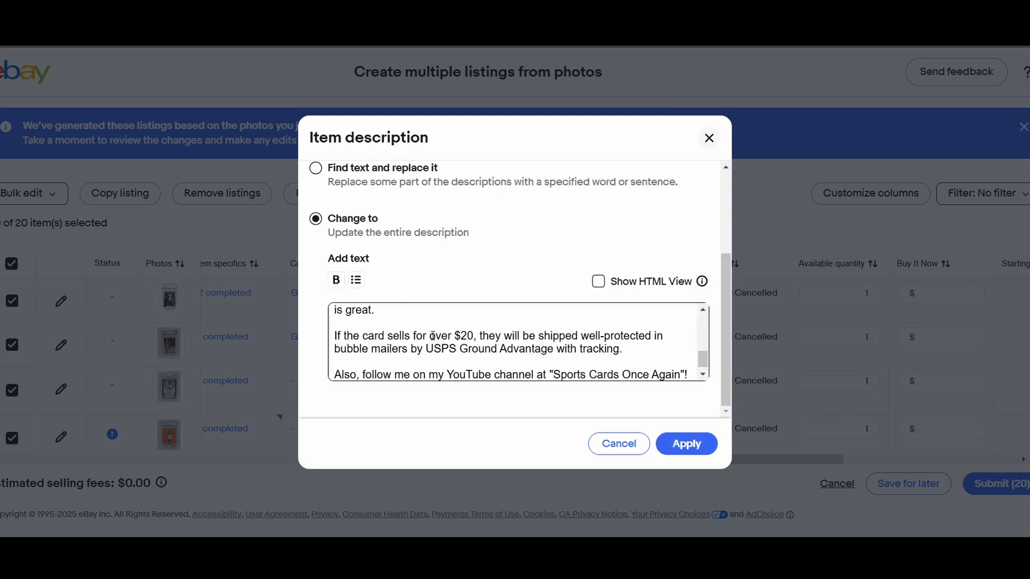
scroll(476, 388, up, 3)
scroll(476, 388, down, 3)
scroll(520, 362, up, 3)
scroll(520, 363, down, 2)
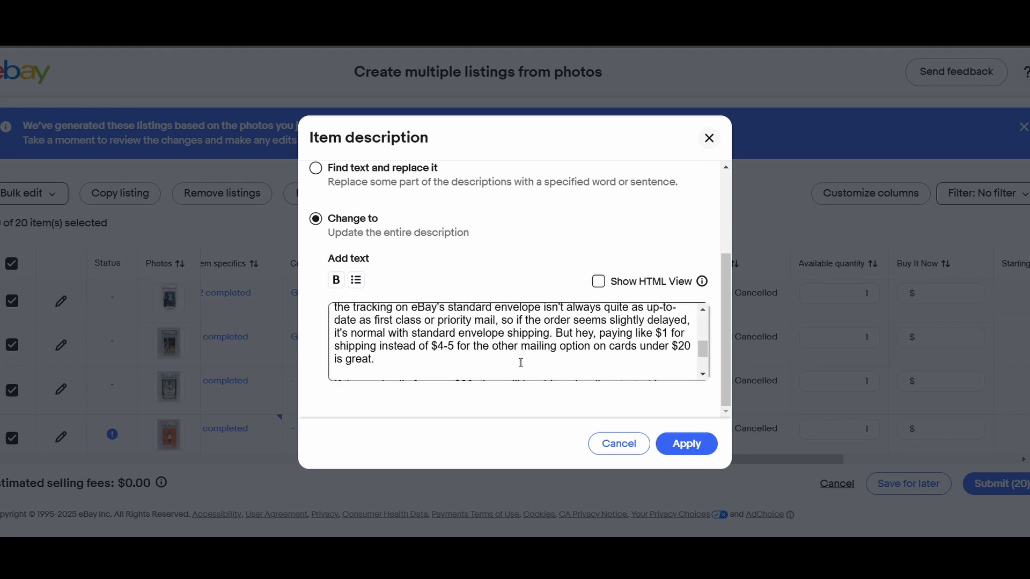
scroll(520, 362, down, 2)
click(686, 443)
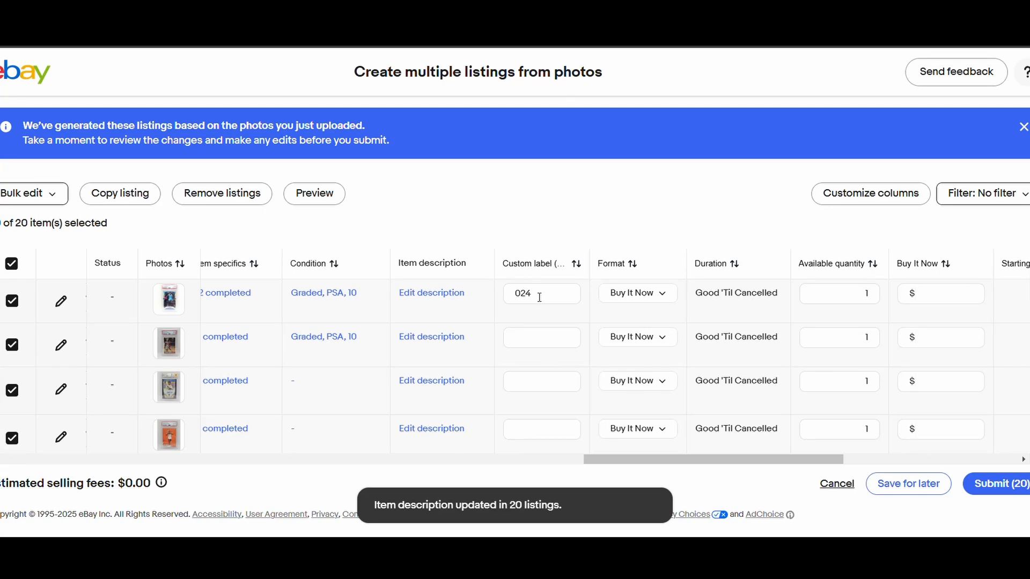
- Bulk edit the custom label (SKU) of all 20 selected listings to 024
click(30, 193)
scroll(50, 331, down, 6)
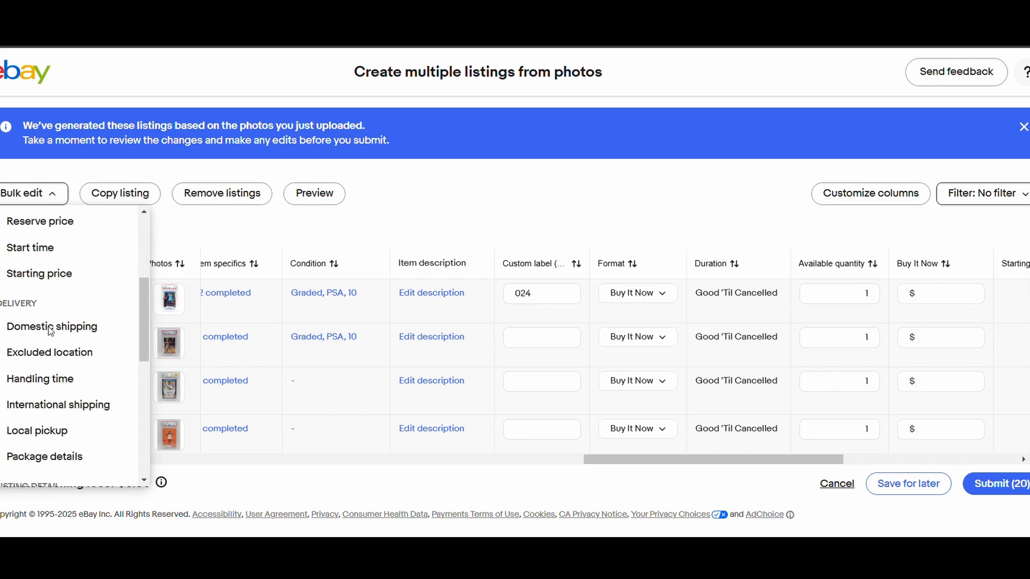
scroll(50, 331, down, 2)
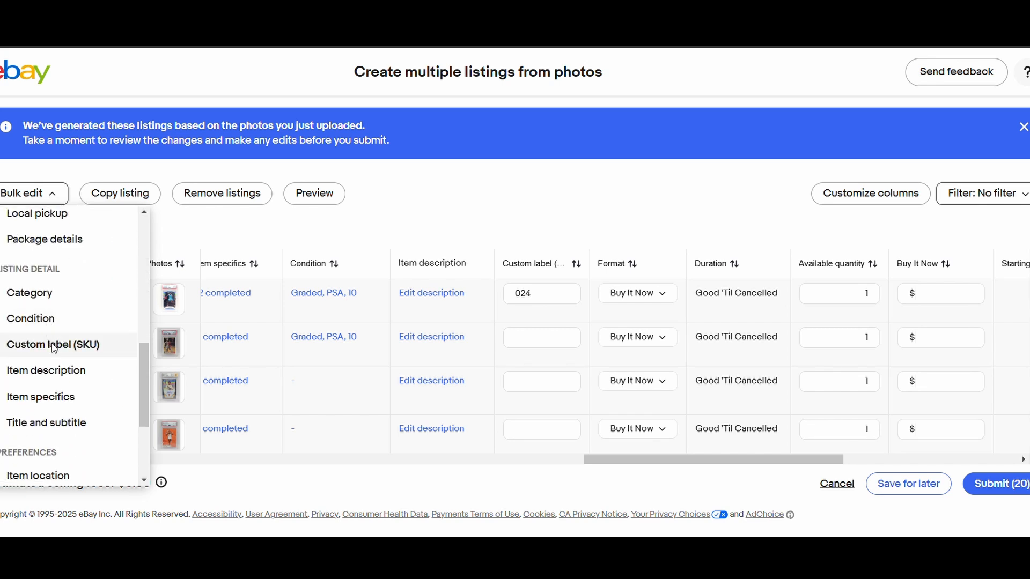
click(54, 343)
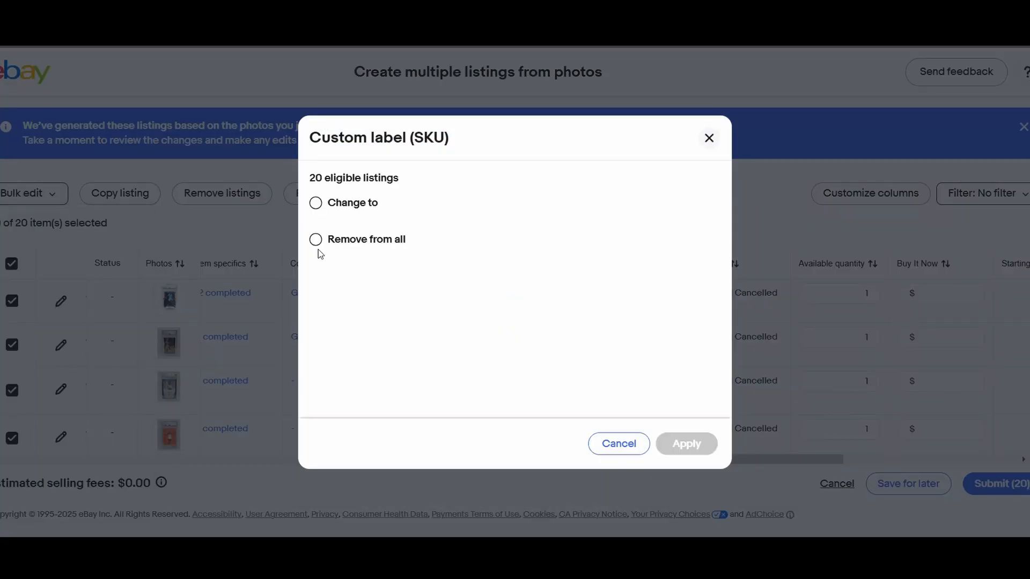
click(319, 209)
text(024)
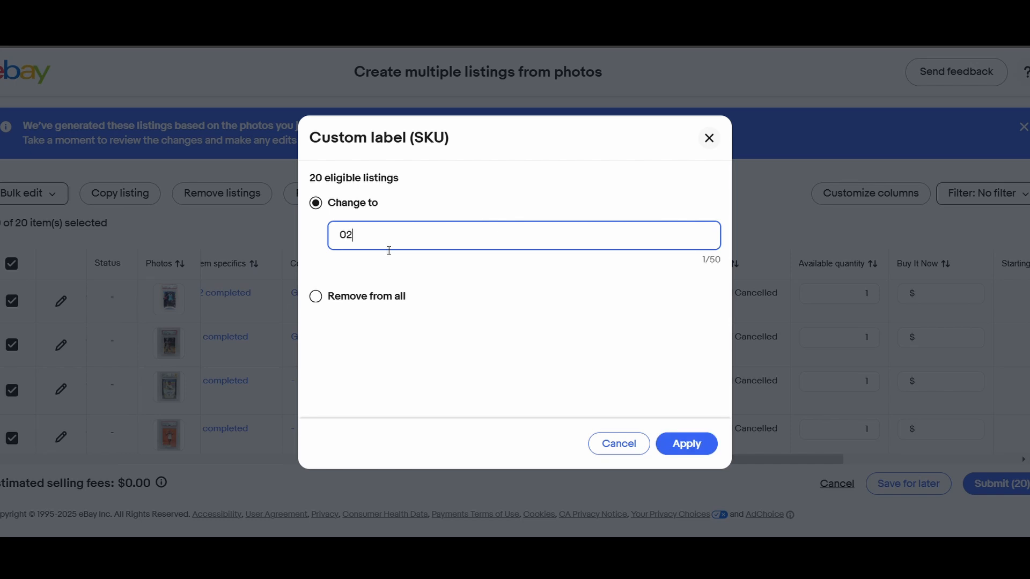
click(687, 444)
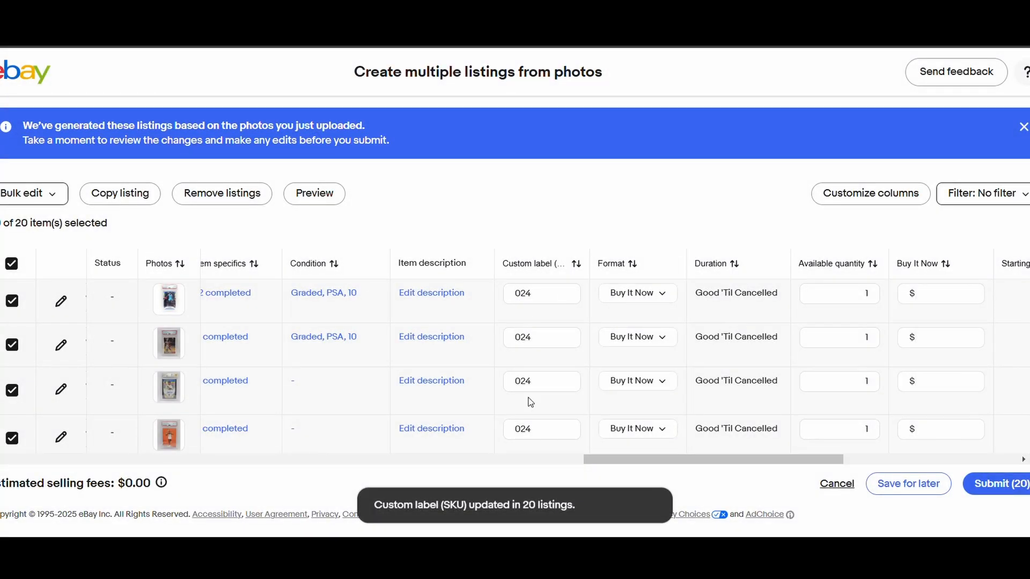
- Examine the custom labels and conditions across the listings, and the item description of the 2015-16 Panini Noir Nikola Jokić listing
scroll(499, 394, down, 3)
scroll(425, 381, up, 1)
click(433, 377)
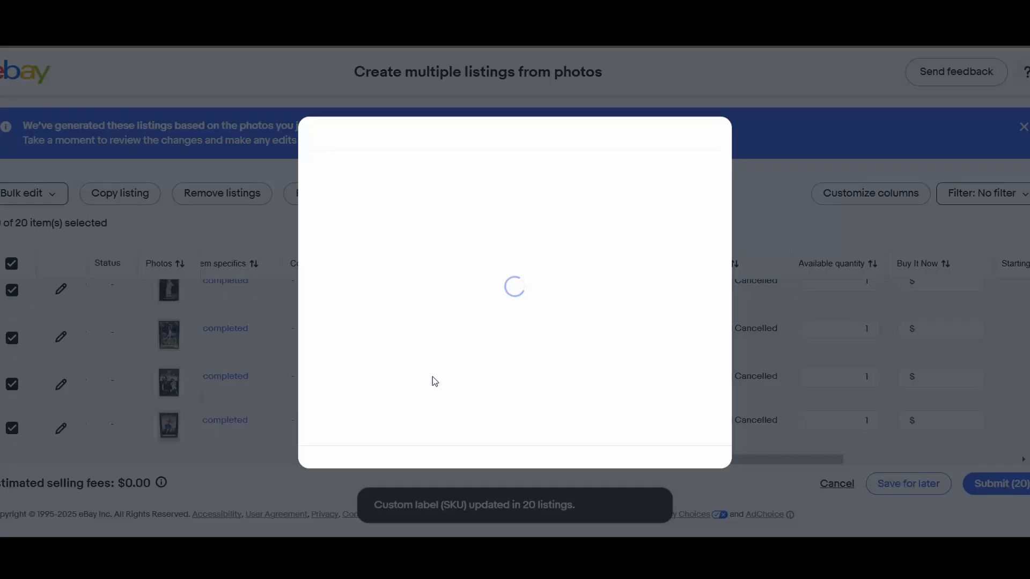
scroll(431, 375, down, 1)
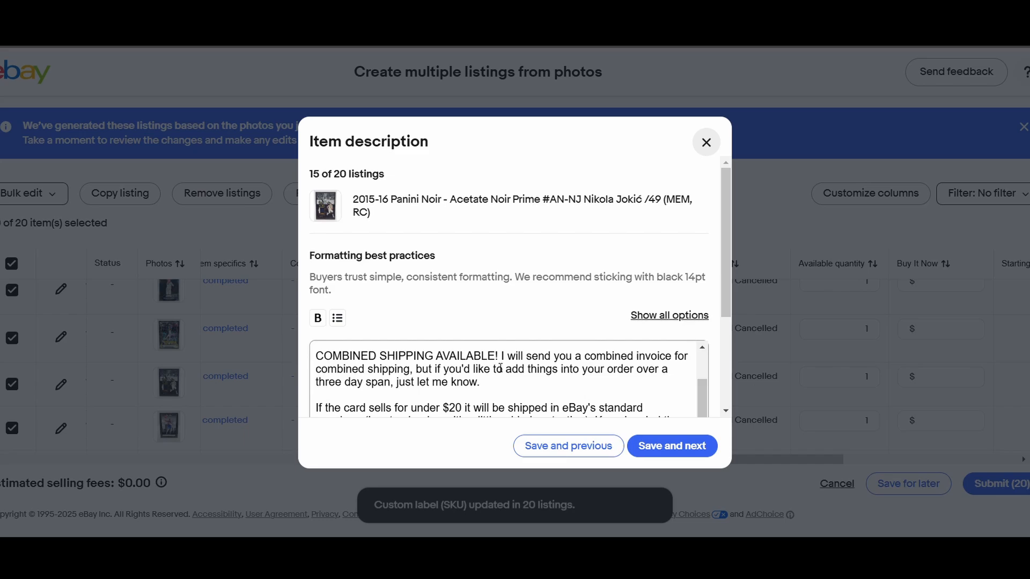
click(752, 126)
scroll(551, 361, up, 6)
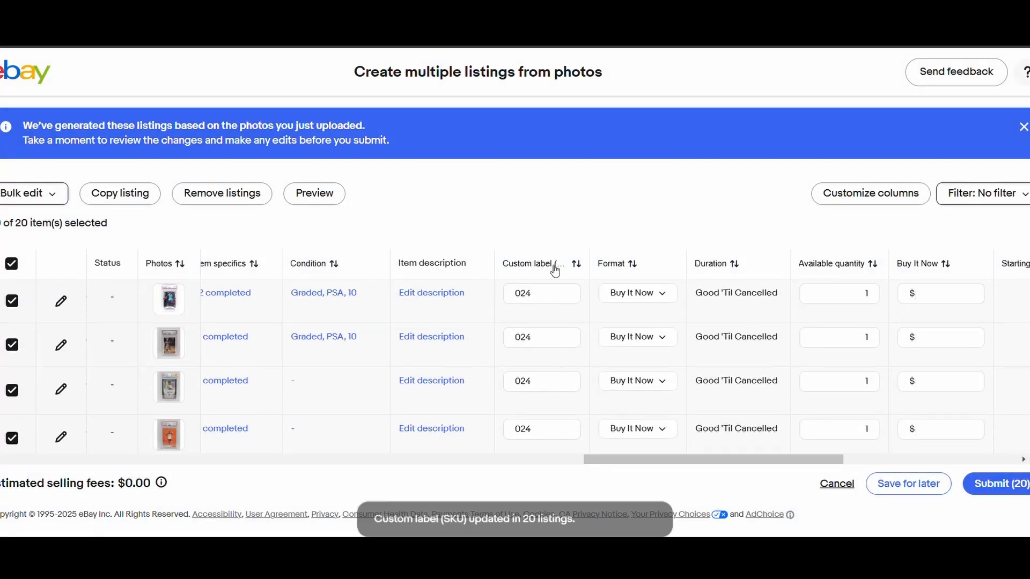
scroll(543, 368, down, 5)
scroll(544, 368, down, 3)
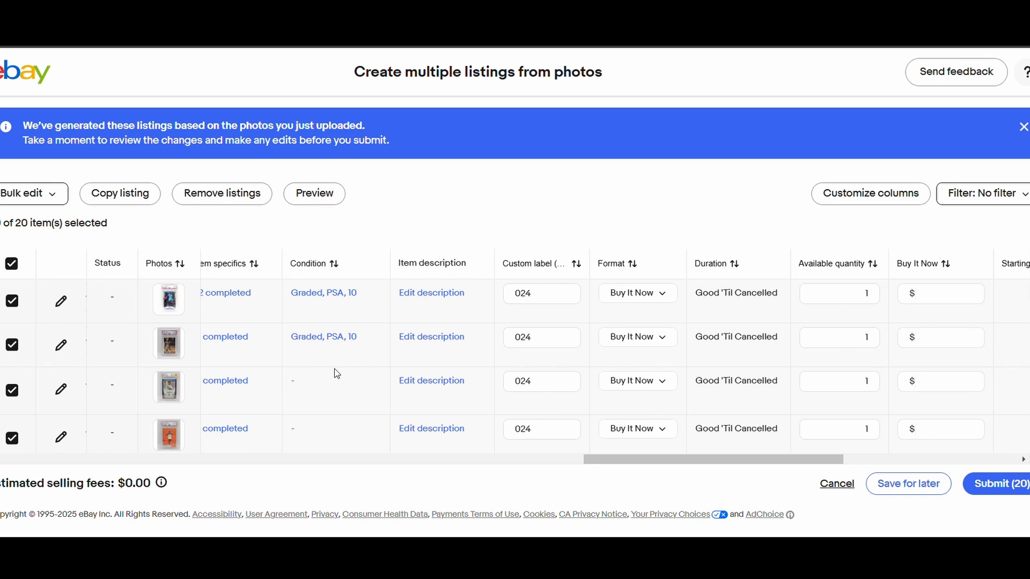
scroll(333, 368, down, 1)
scroll(333, 367, up, 1)
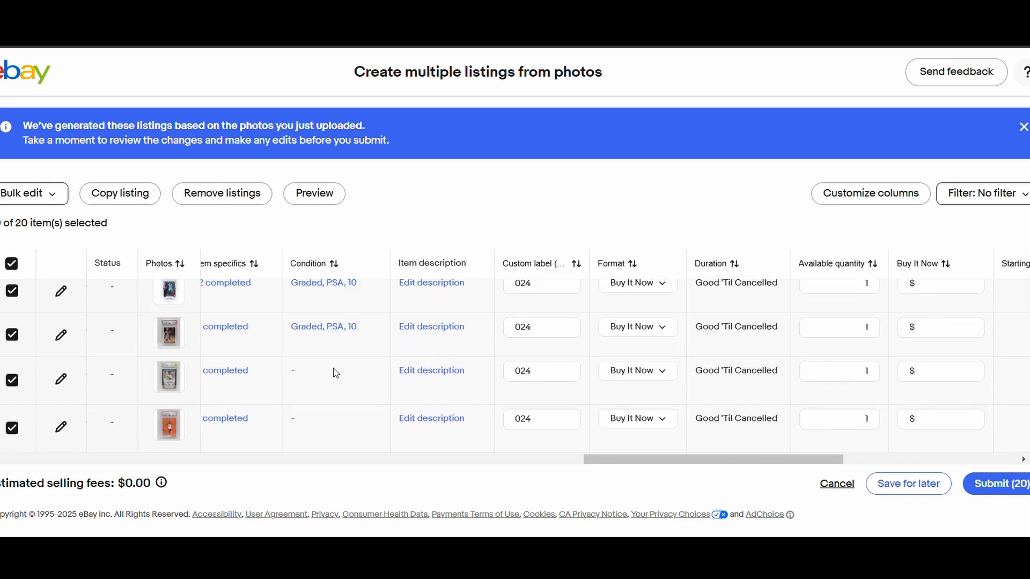
- Set the Buy It Now price of the 2019-20 Panini Prizm Ja Morant listing to $450.00
scroll(344, 397, down, 4)
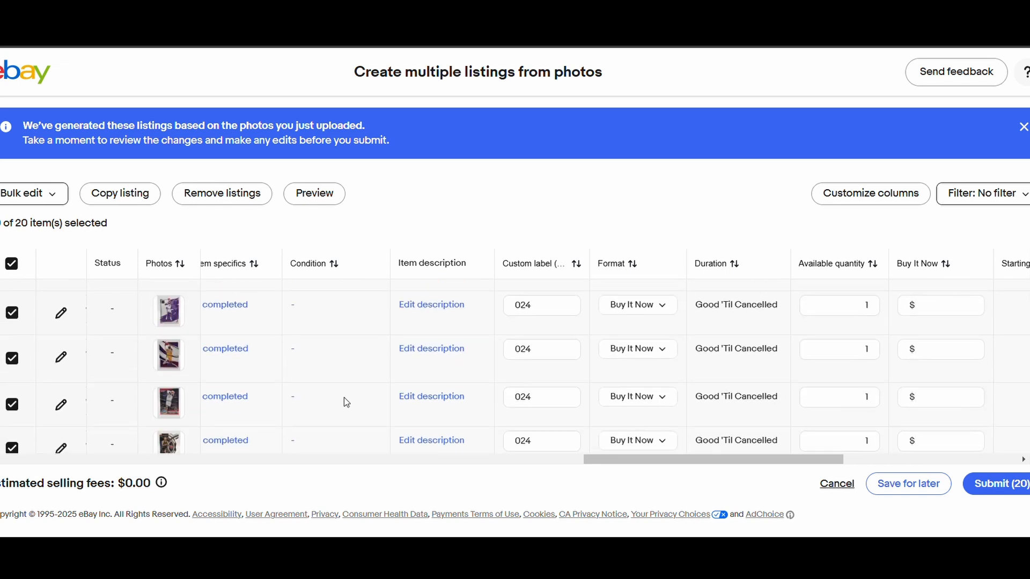
scroll(346, 403, down, 5)
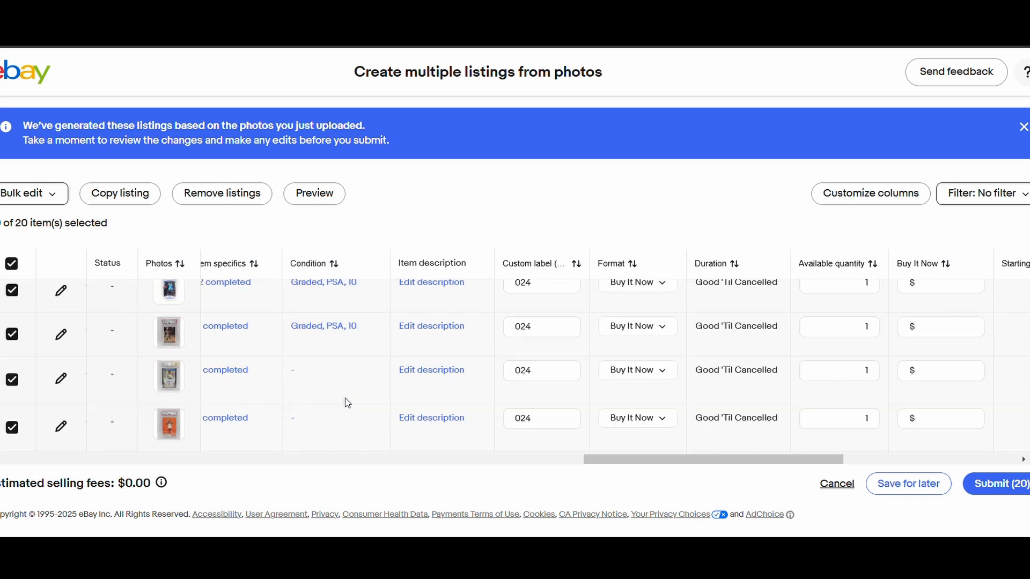
scroll(347, 404, up, 1)
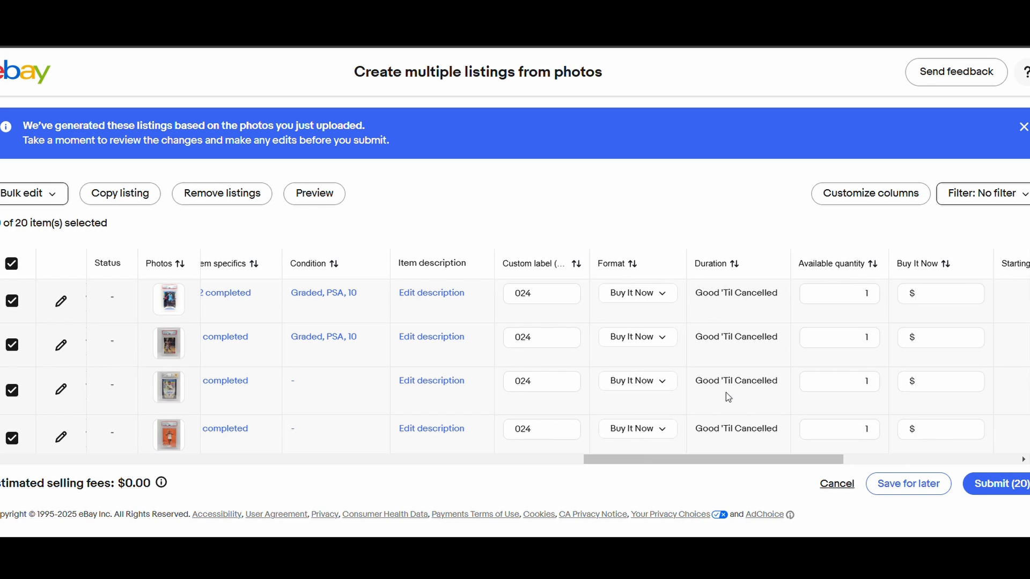
drag(708, 461, 809, 475)
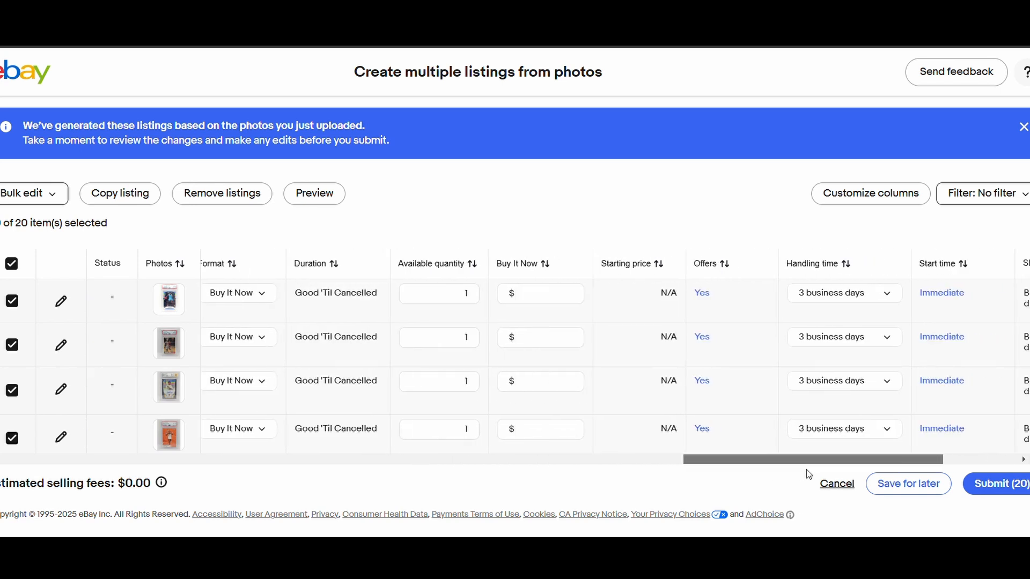
click(548, 295)
scroll(687, 462, left, 5)
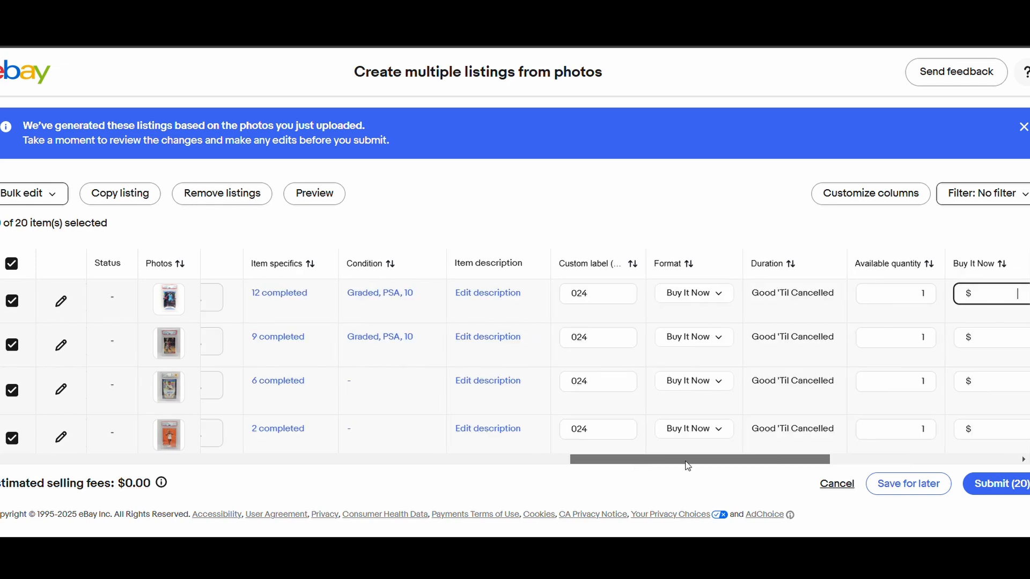
drag(686, 462, 716, 462)
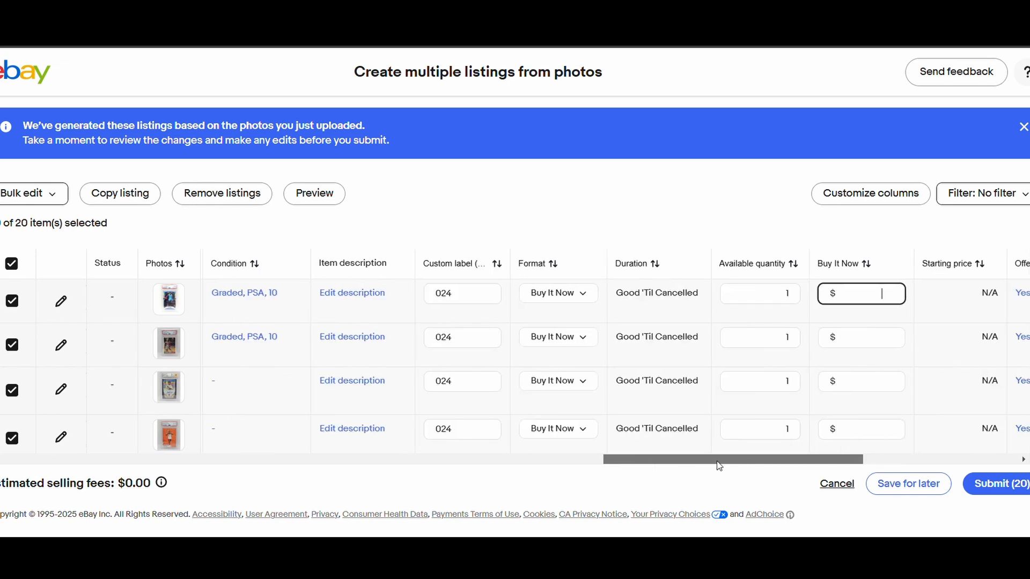
click(583, 300)
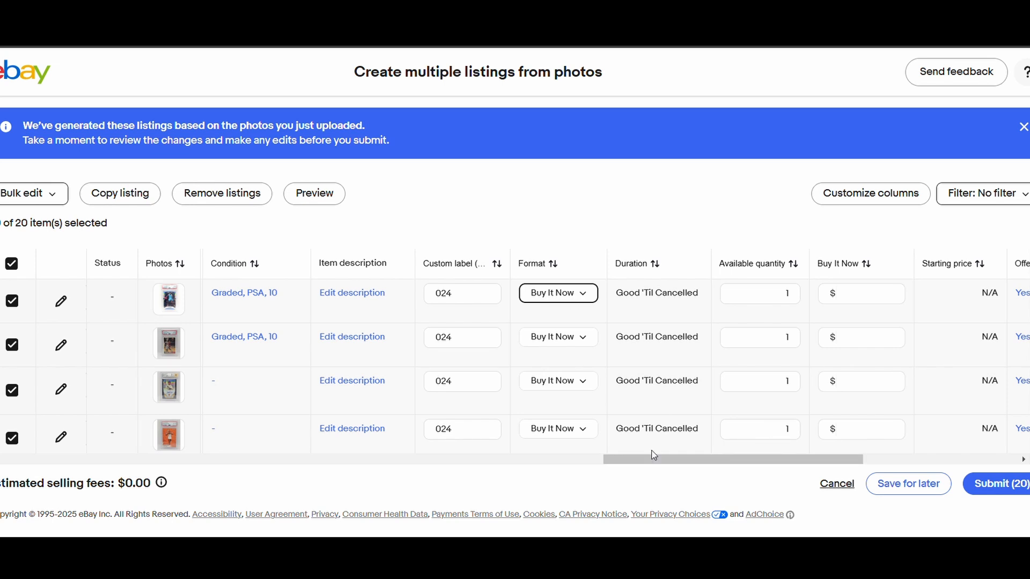
drag(654, 460, 684, 460)
click(744, 299)
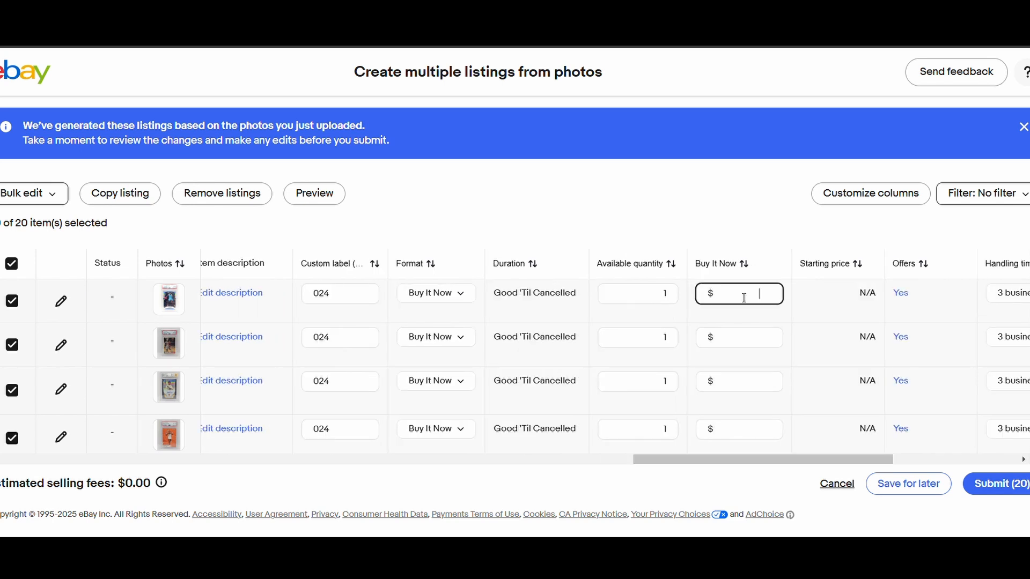
text(450)
click(512, 322)
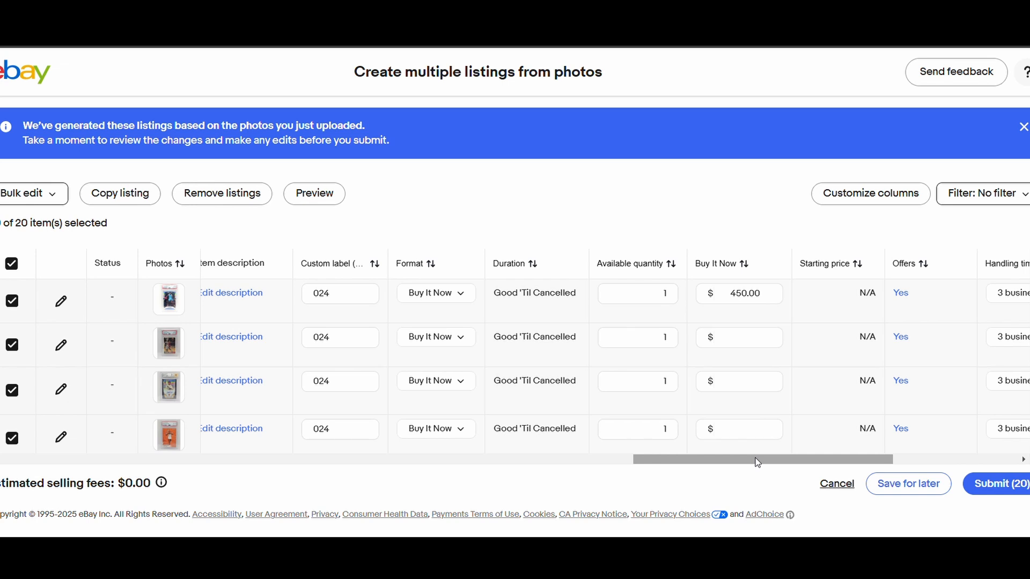
- Enable a minimum offer amount of $250.00 in the offer settings of the Ja Morant listing
drag(757, 463, 813, 460)
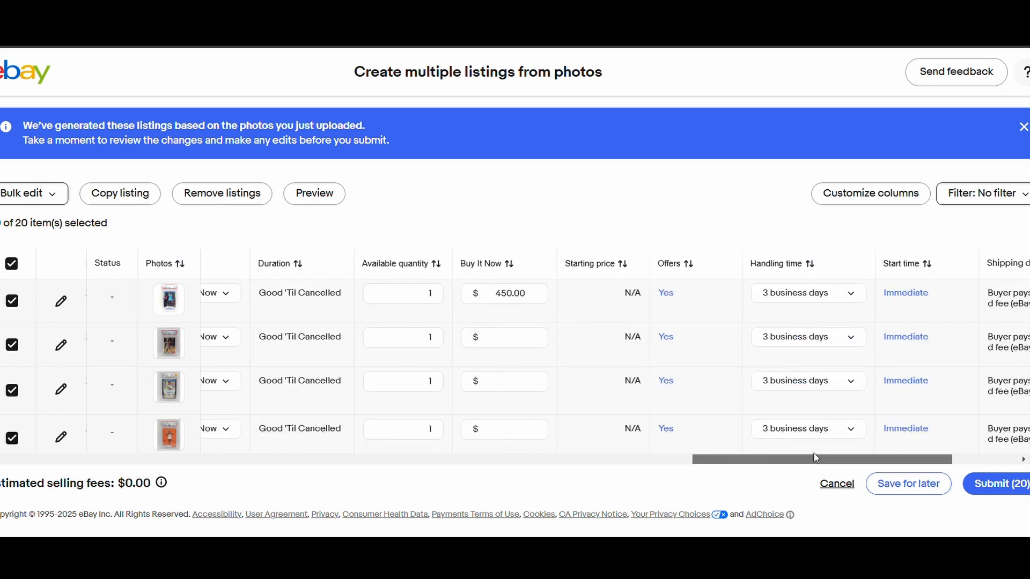
click(666, 296)
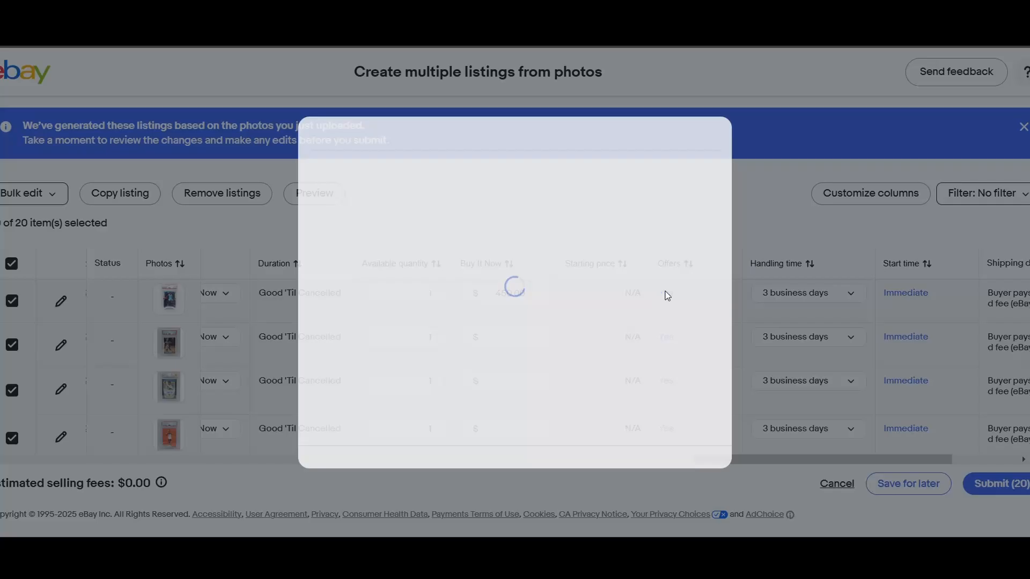
scroll(532, 279, down, 3)
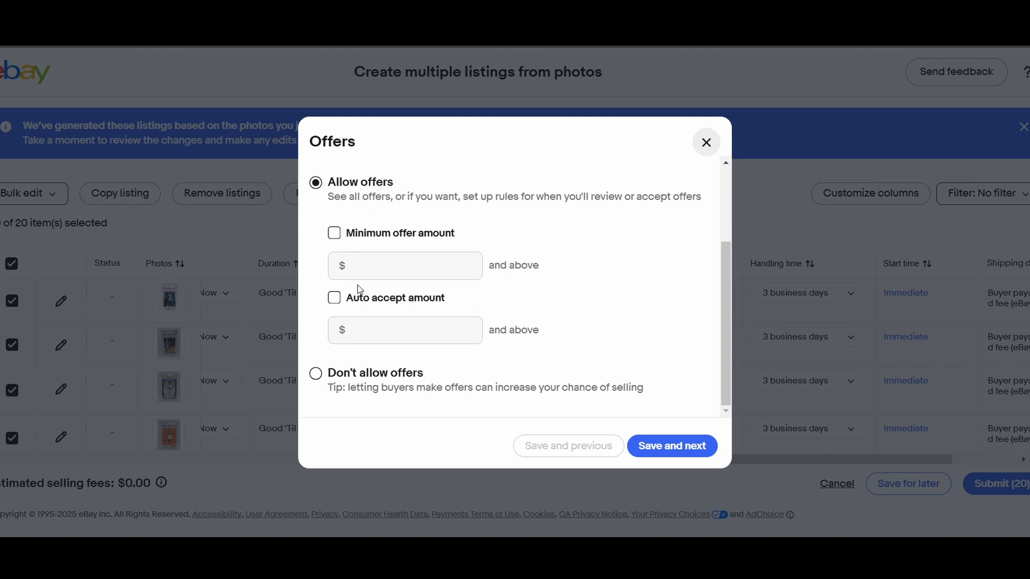
click(334, 235)
click(388, 272)
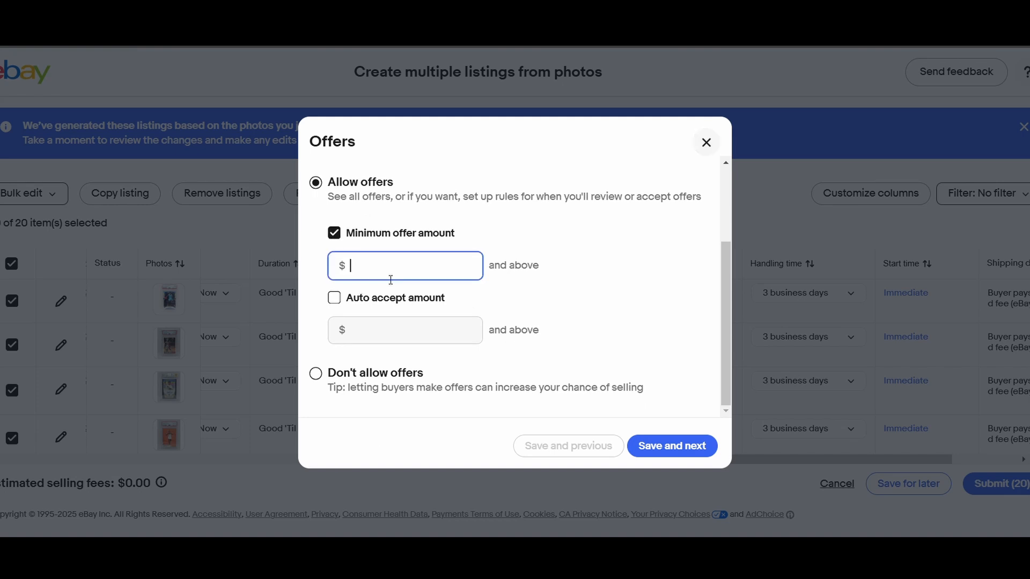
text(250)
click(405, 324)
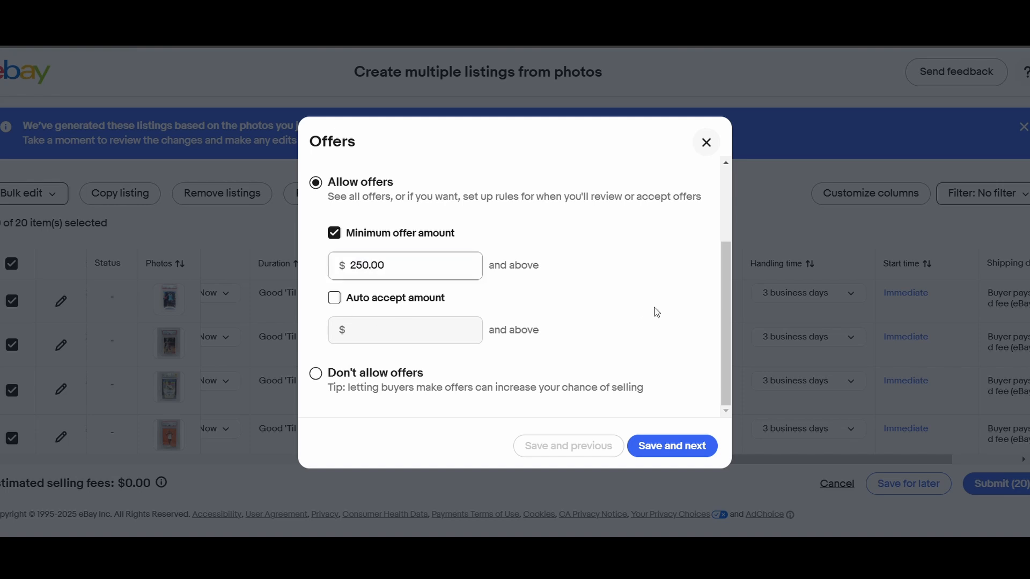
- Enable an auto accept amount of $430.00 for the Ja Morant listing, save it and close the offer settings
click(336, 298)
click(377, 328)
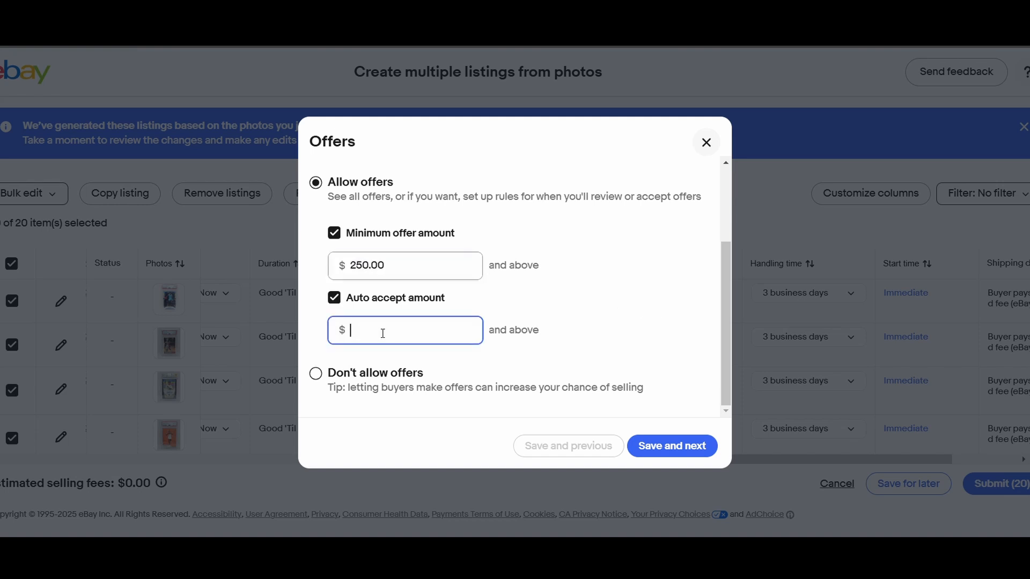
text(430)
click(631, 275)
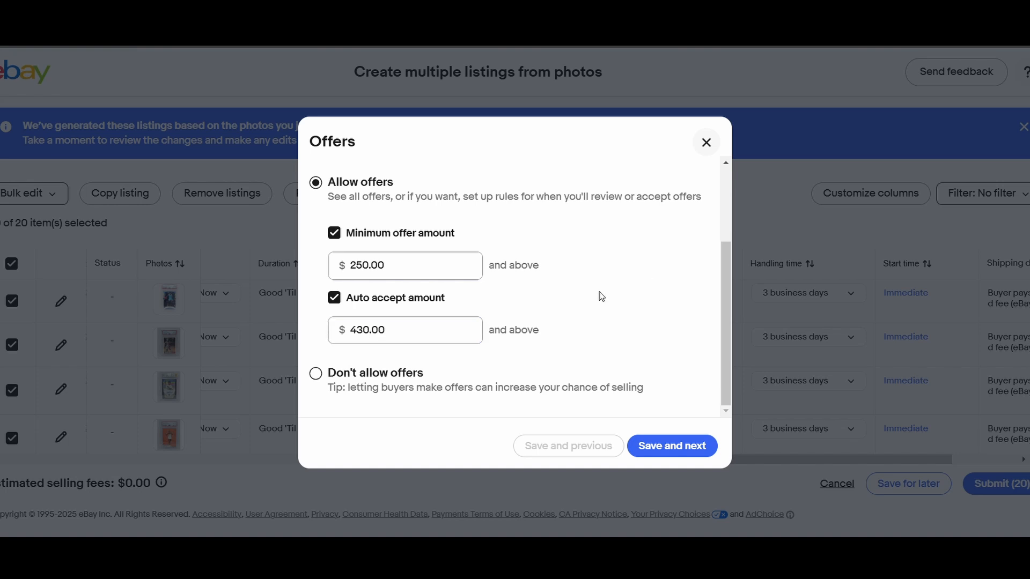
click(670, 446)
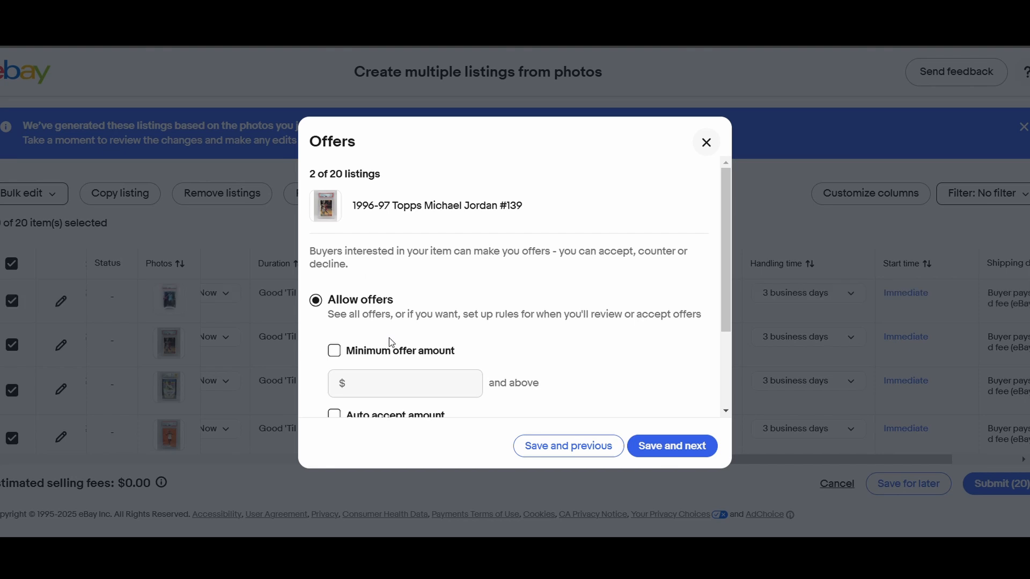
click(706, 143)
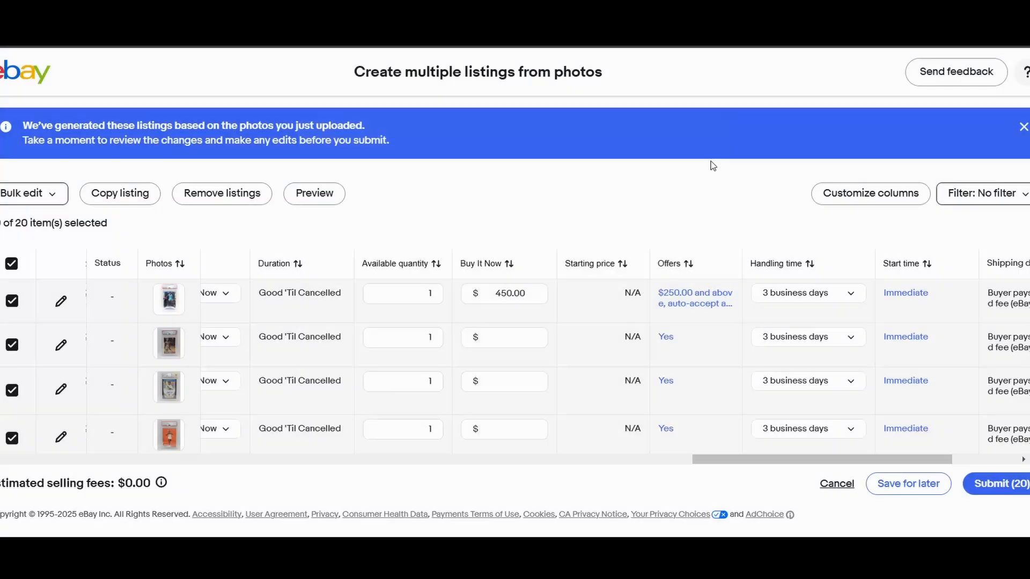
- Examine the Ja Morant listing's item specifics, pricing, shipping and preferences on its edit page, and its shipping details in the listings table
drag(758, 460, 793, 460)
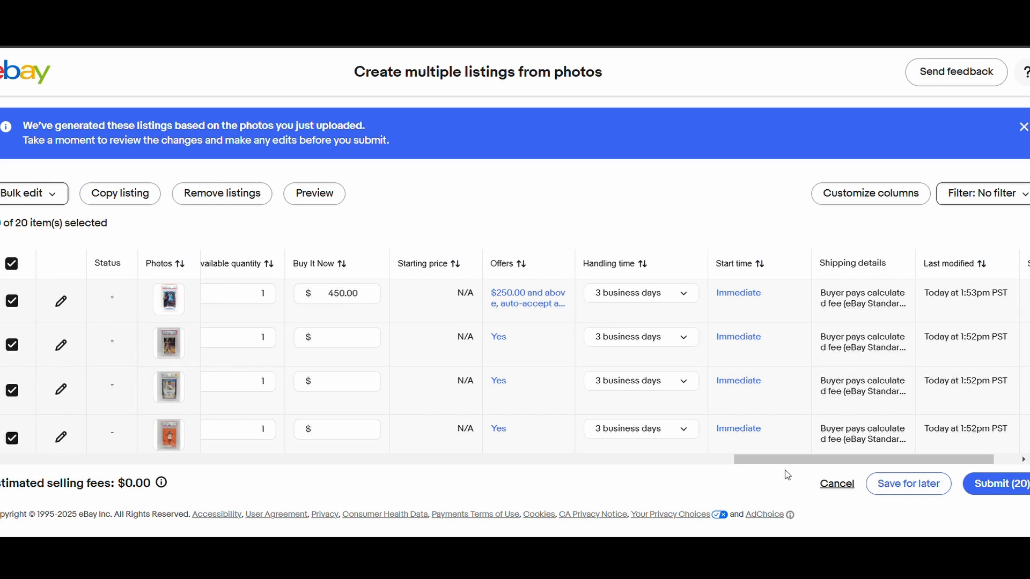
drag(788, 459, 810, 460)
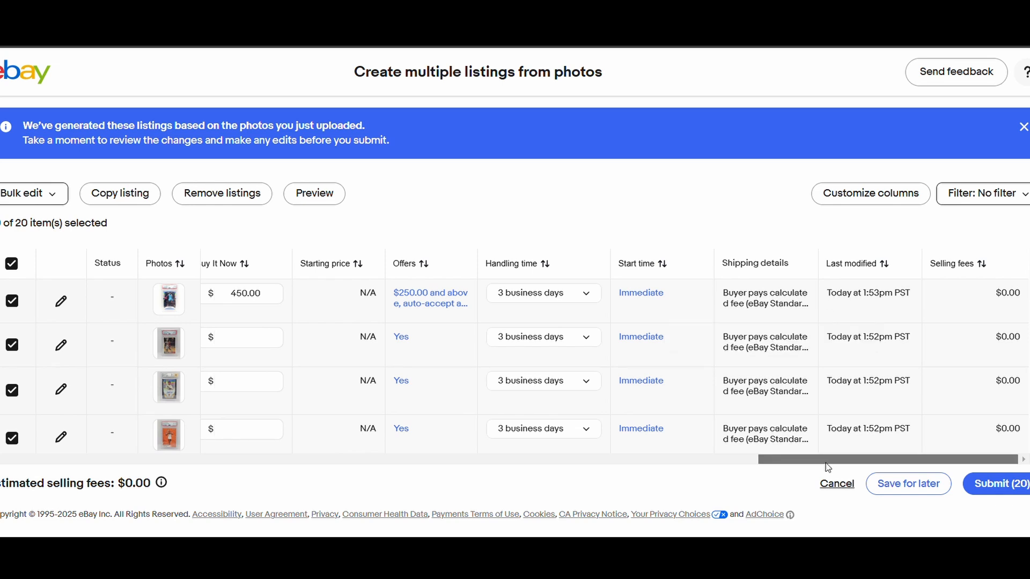
drag(825, 462, 72, 460)
click(70, 302)
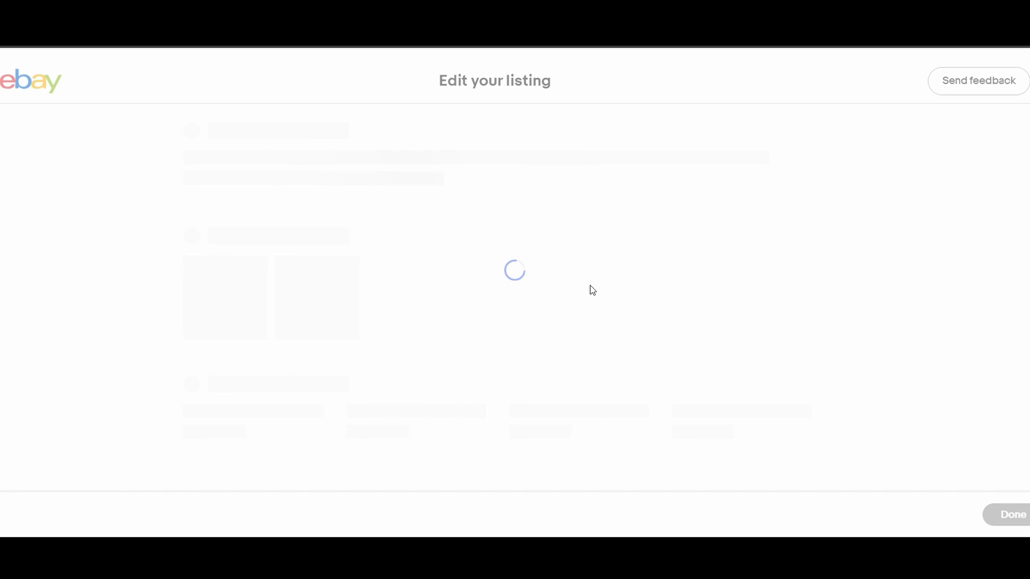
scroll(922, 250, down, 20)
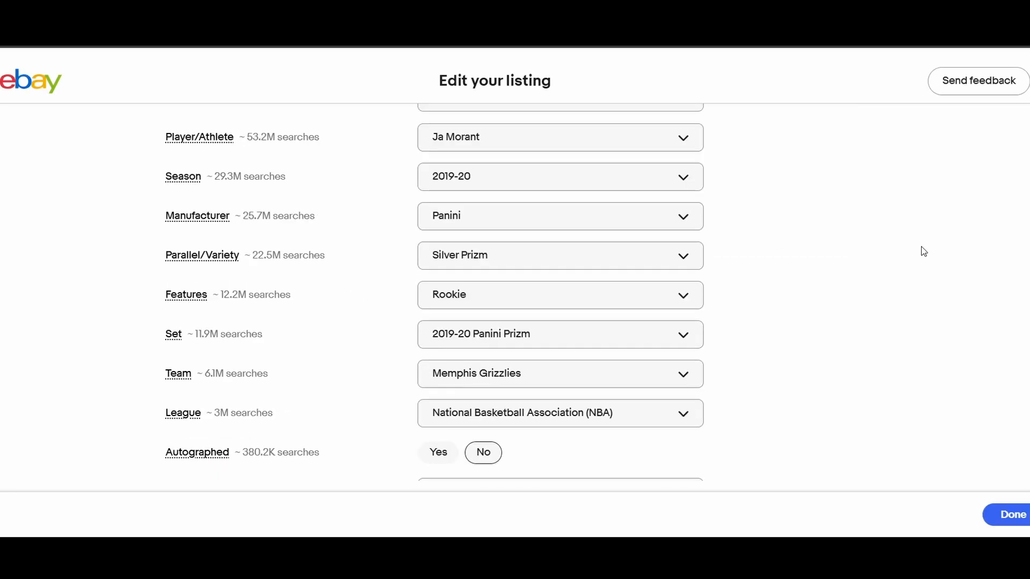
scroll(924, 252, down, 15)
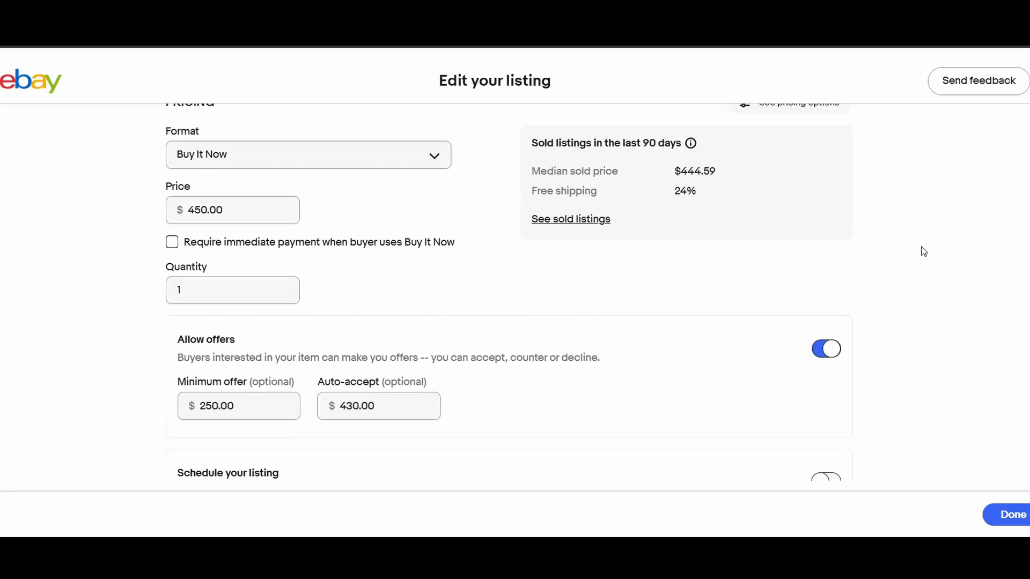
scroll(885, 261, down, 1)
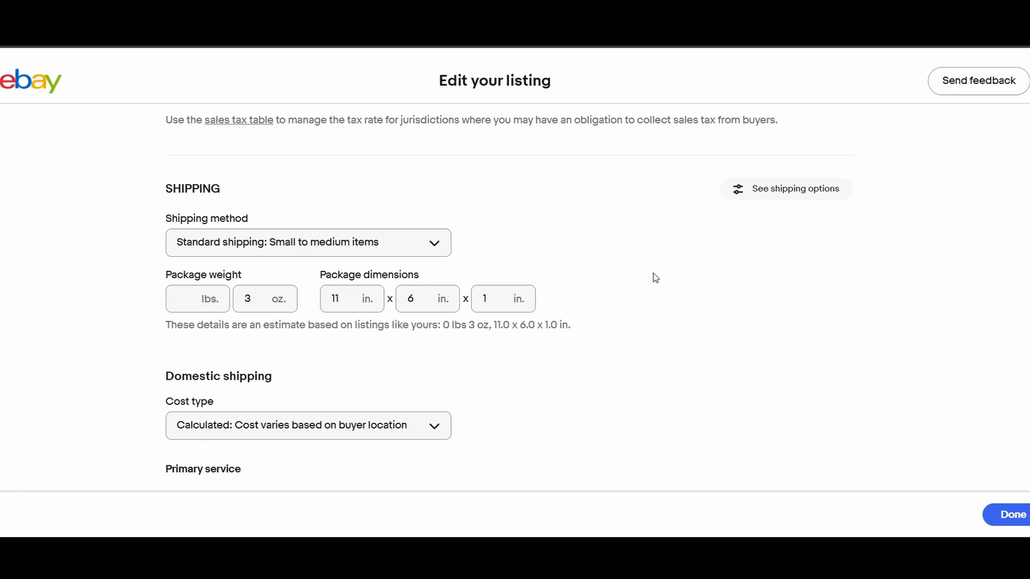
scroll(300, 333, down, 2)
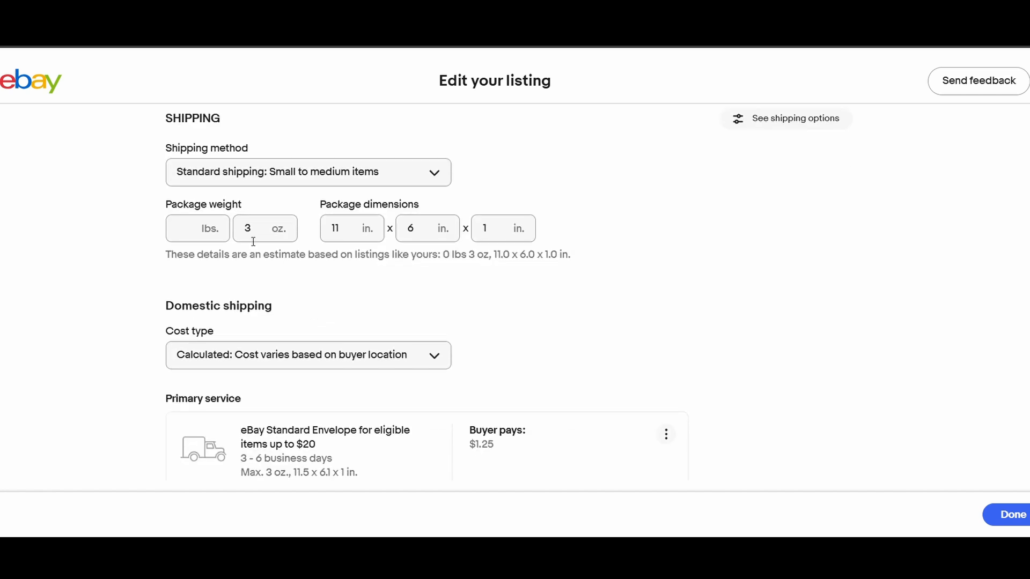
scroll(388, 262, down, 6)
scroll(357, 388, down, 1)
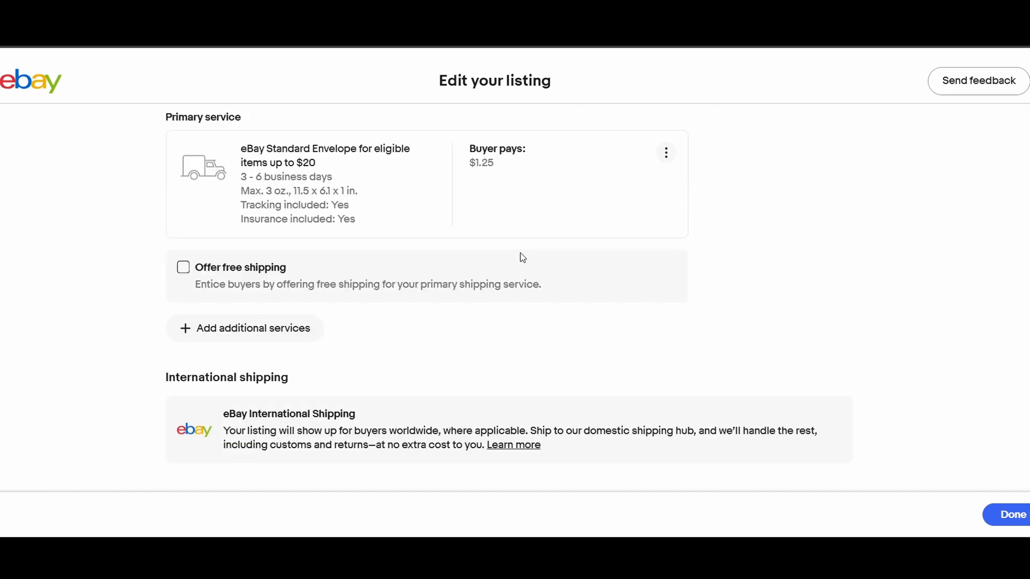
scroll(504, 177, down, 15)
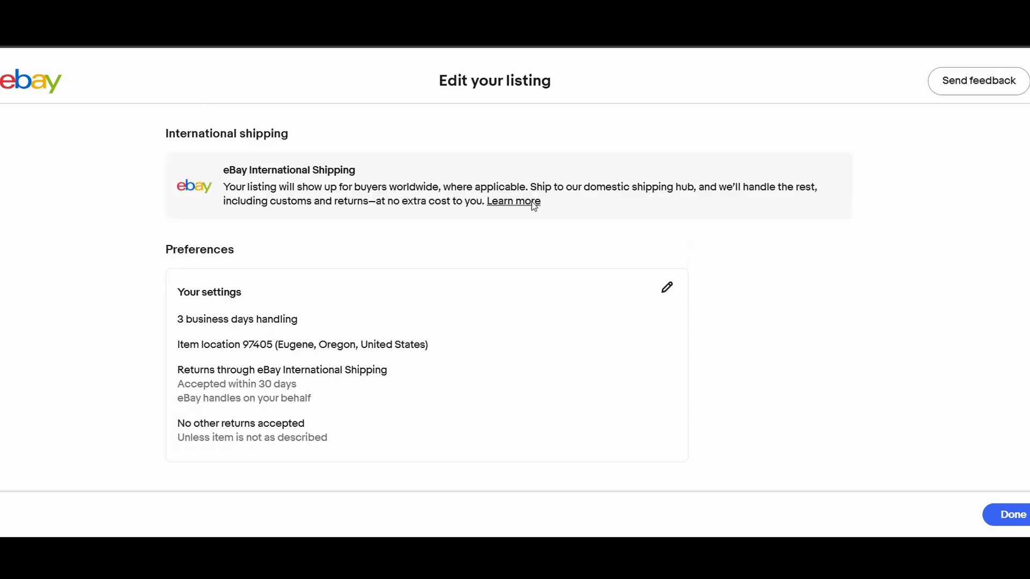
click(1014, 515)
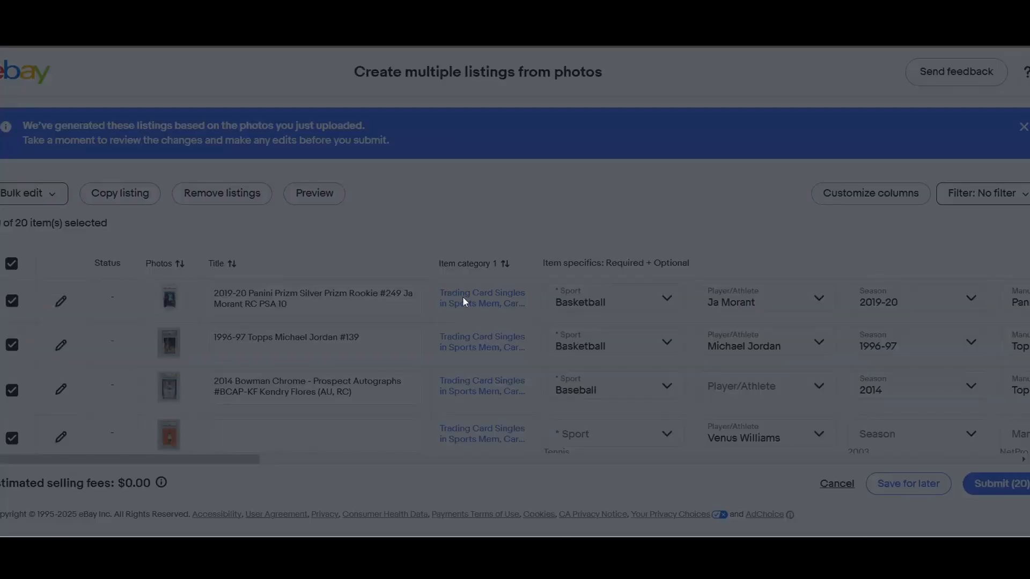
drag(172, 459, 977, 420)
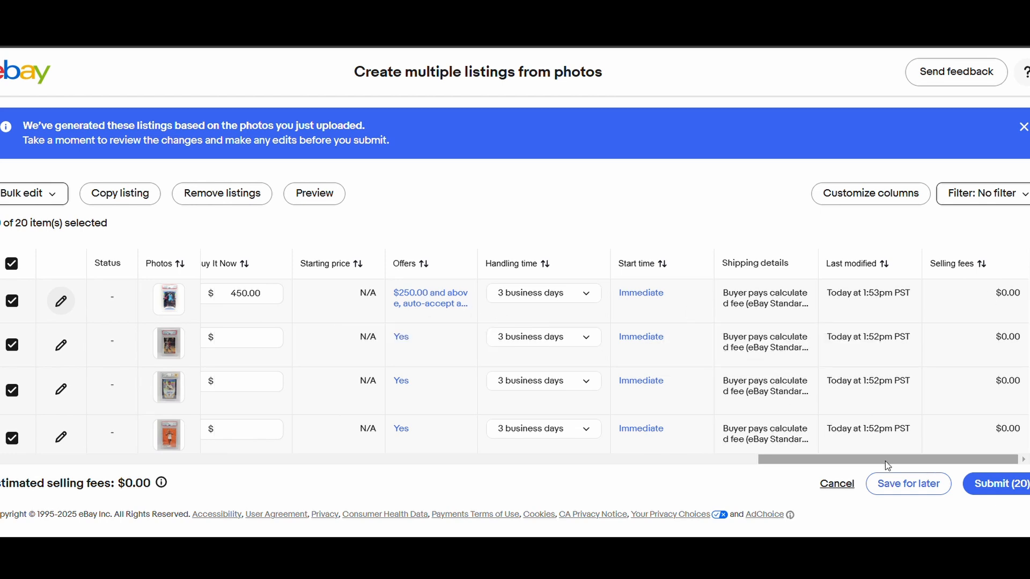
drag(885, 461, 880, 482)
triple_click(755, 301)
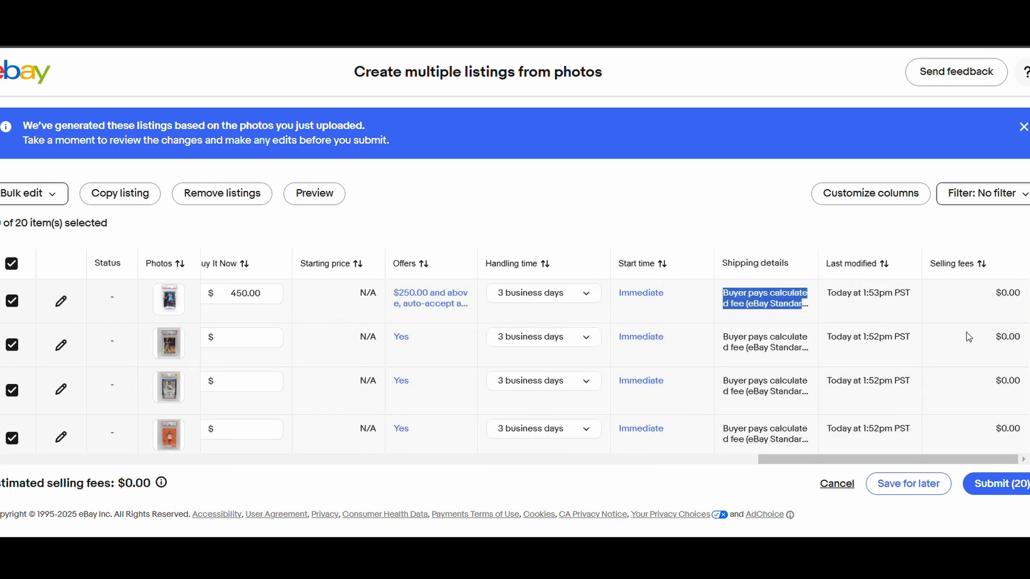
- Start a bulk edit of Promoted Listings for the 20 selected listings and choose to update promoted listings
click(26, 193)
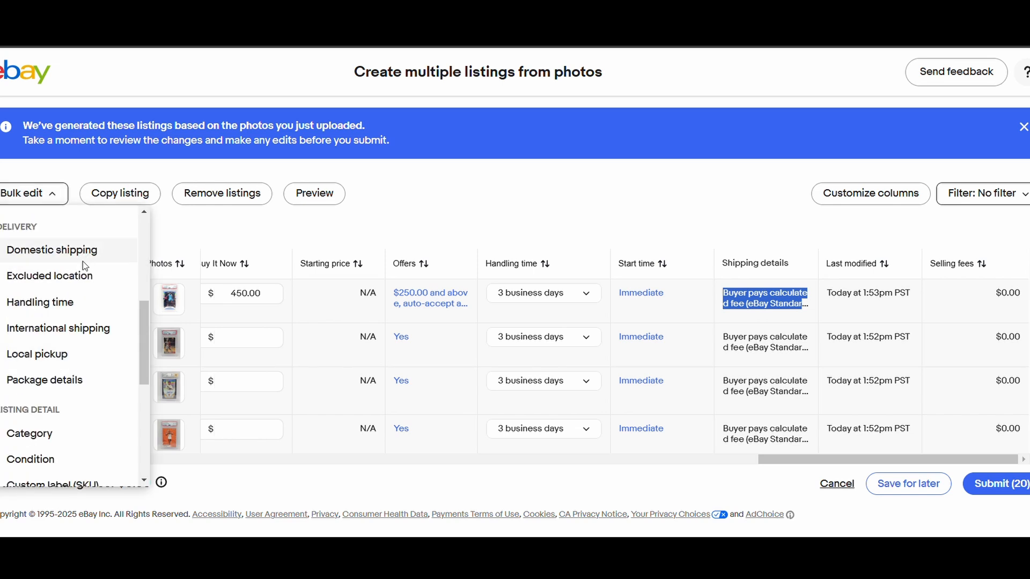
scroll(89, 346, down, 5)
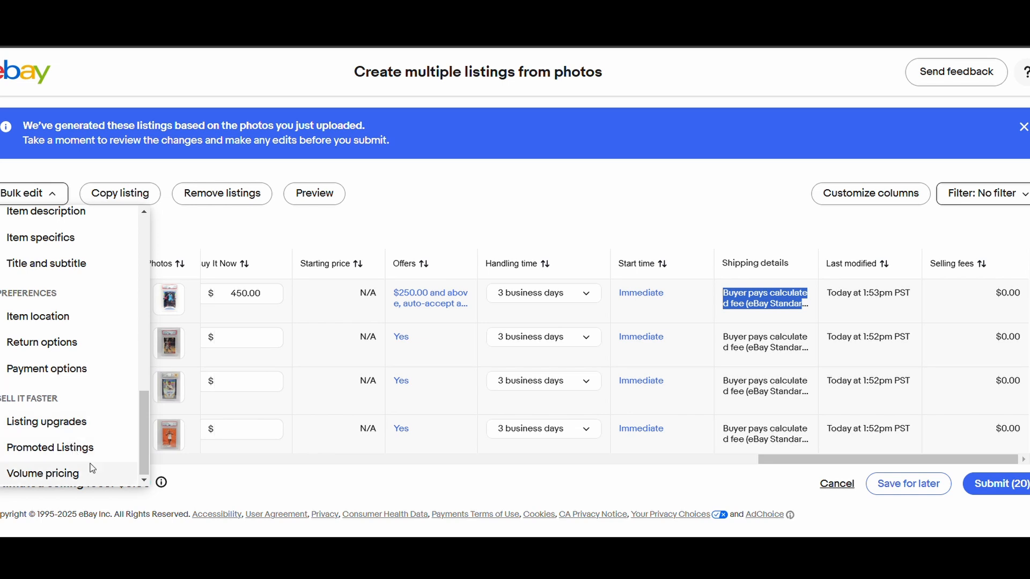
click(62, 448)
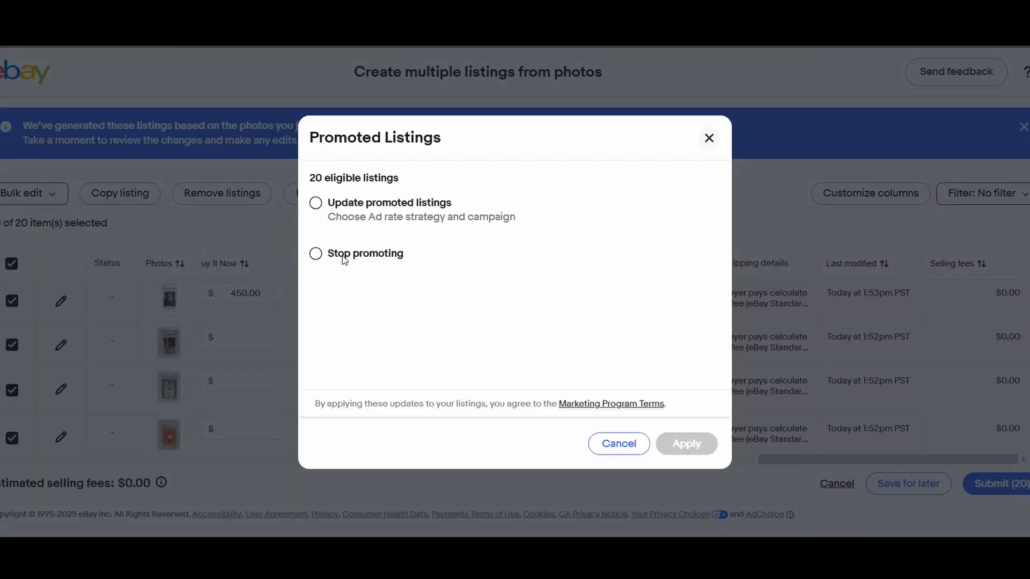
click(317, 215)
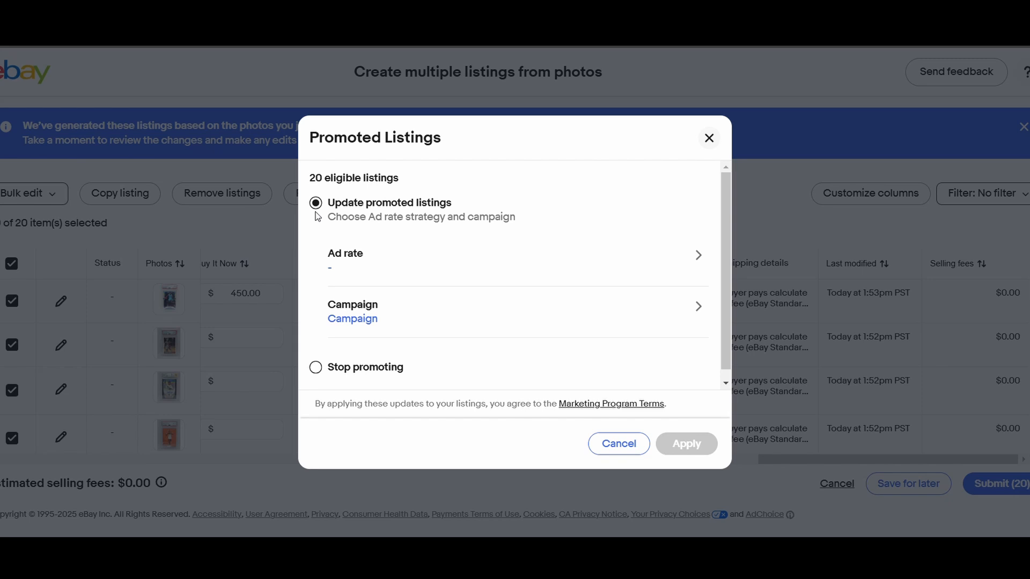
- Set a single fixed ad rate of 2.0% for the promoted listings, save it and apply it to all 20 listings
click(515, 270)
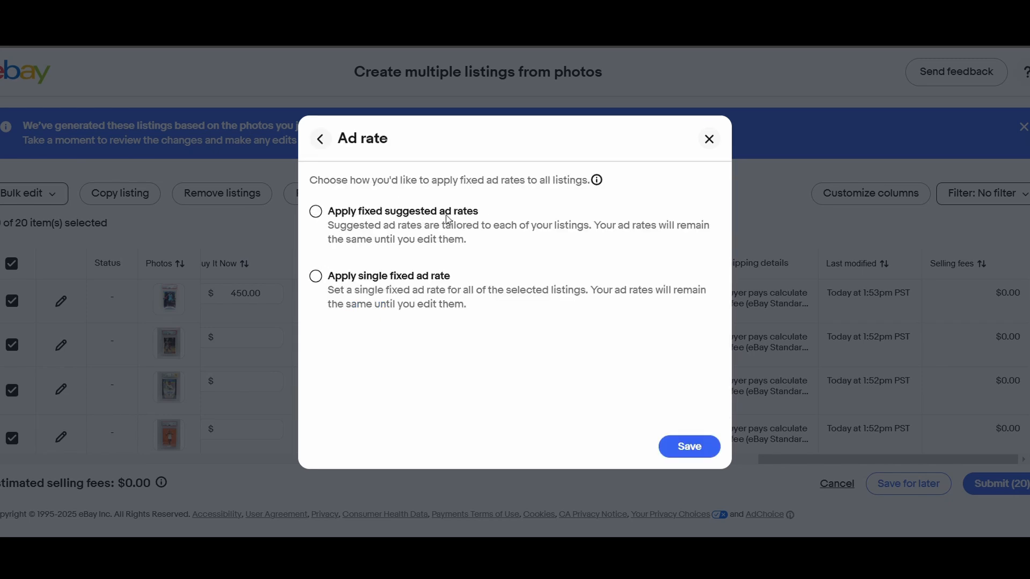
click(320, 275)
drag(357, 339, 271, 339)
text(22)
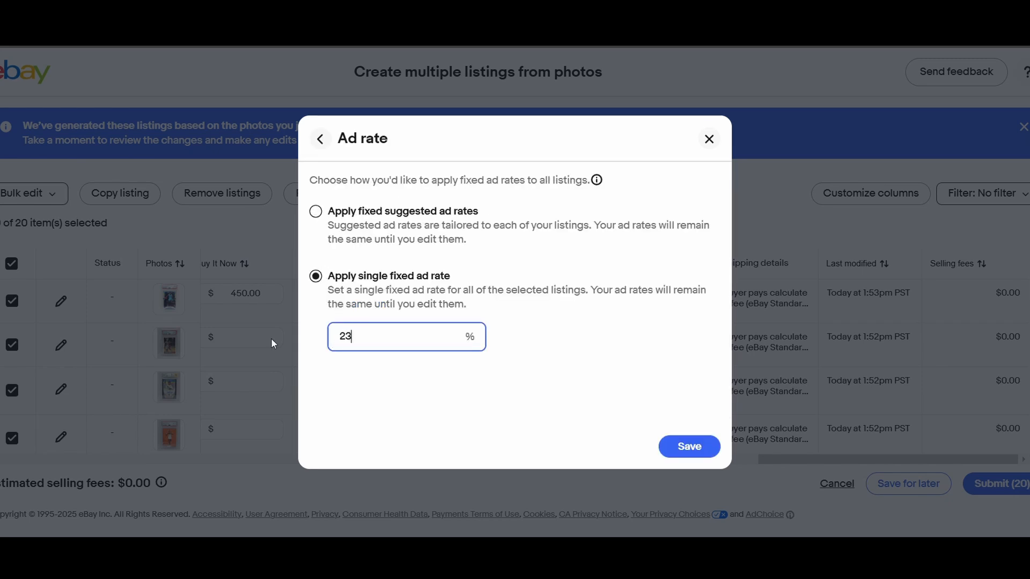
key(BackSpace)
click(510, 332)
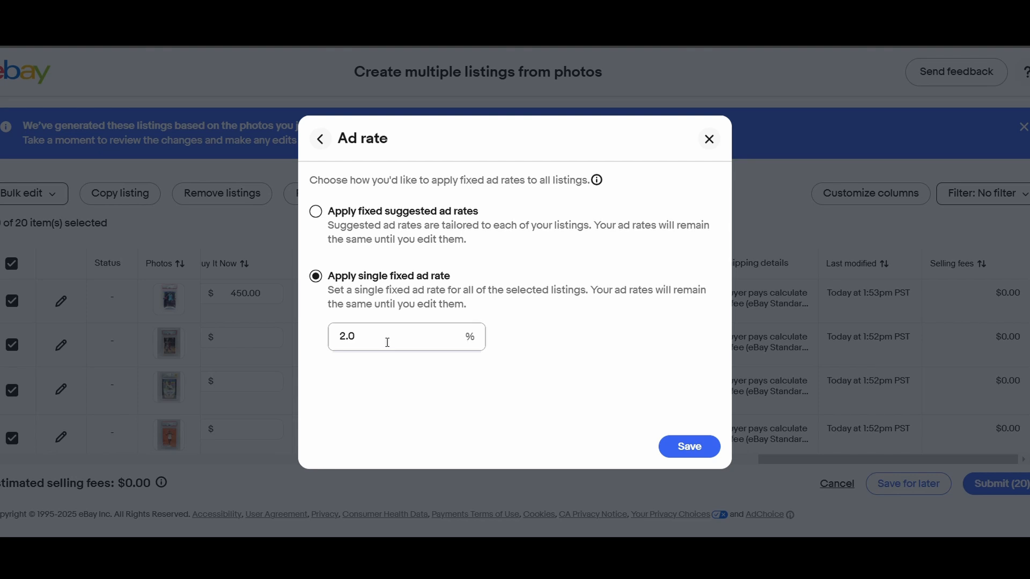
click(390, 340)
click(685, 448)
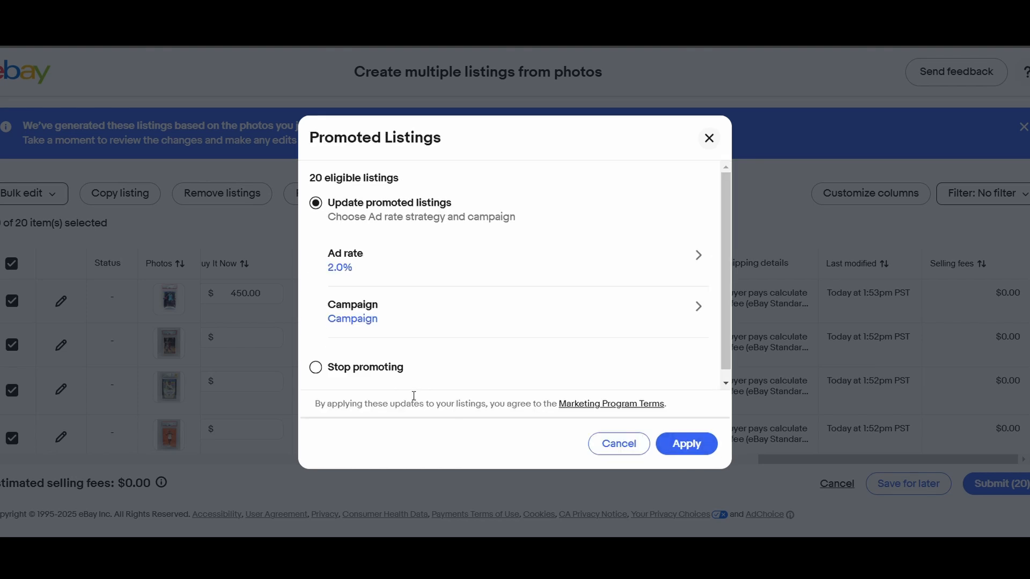
click(704, 444)
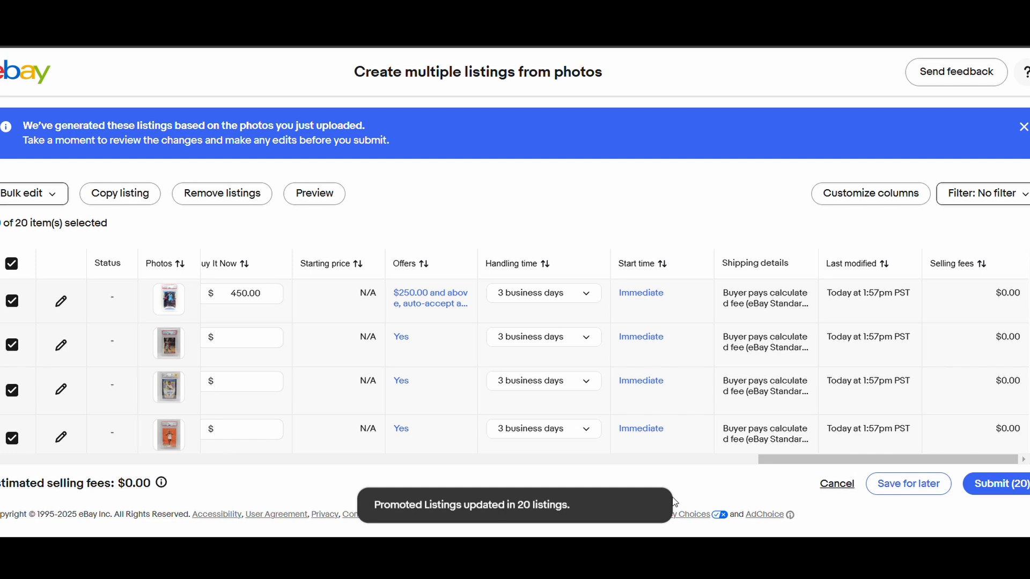
- Examine the Ja Morant listing's promotion ad rate, package and pricing sections on its edit page, and its shipping details in the listings table
drag(892, 462, 64, 472)
click(60, 301)
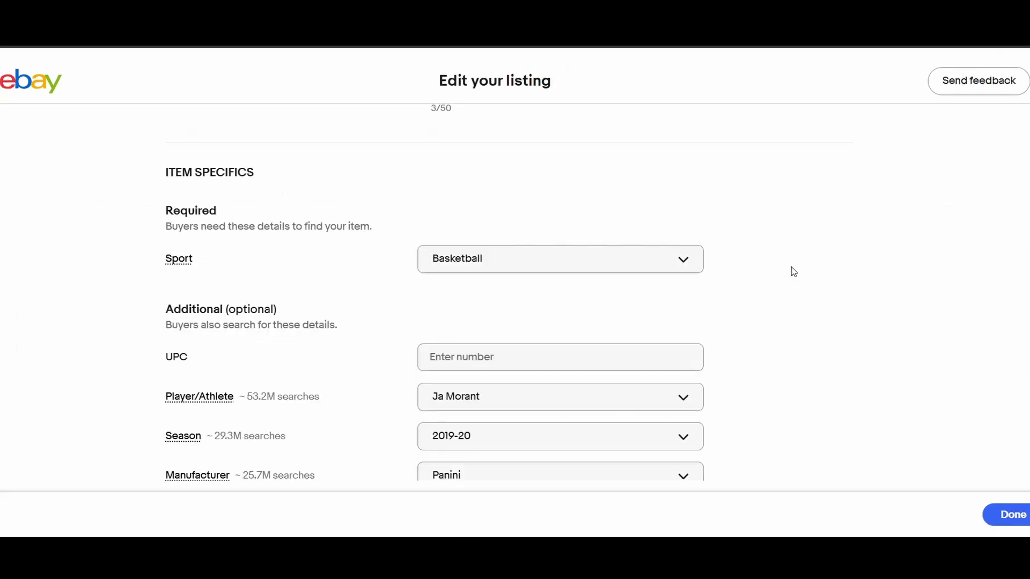
scroll(790, 272, down, 15)
scroll(793, 282, down, 12)
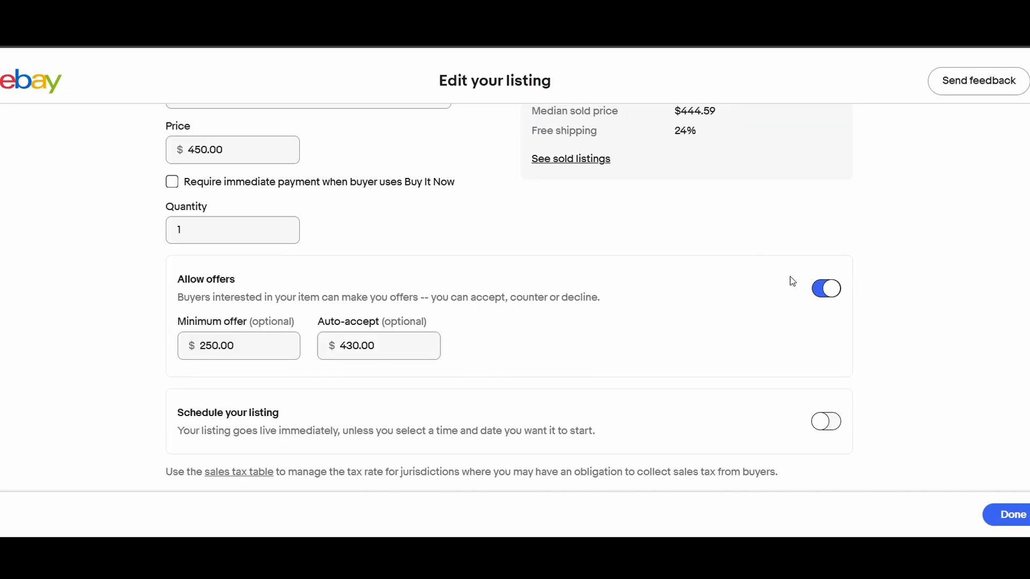
scroll(793, 281, down, 12)
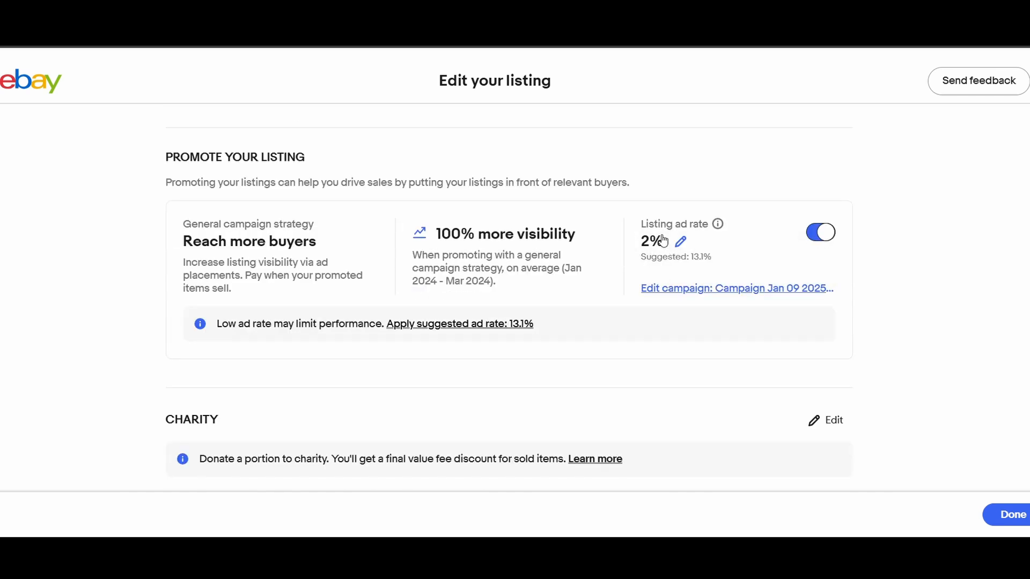
scroll(903, 244, down, 1)
scroll(903, 242, up, 10)
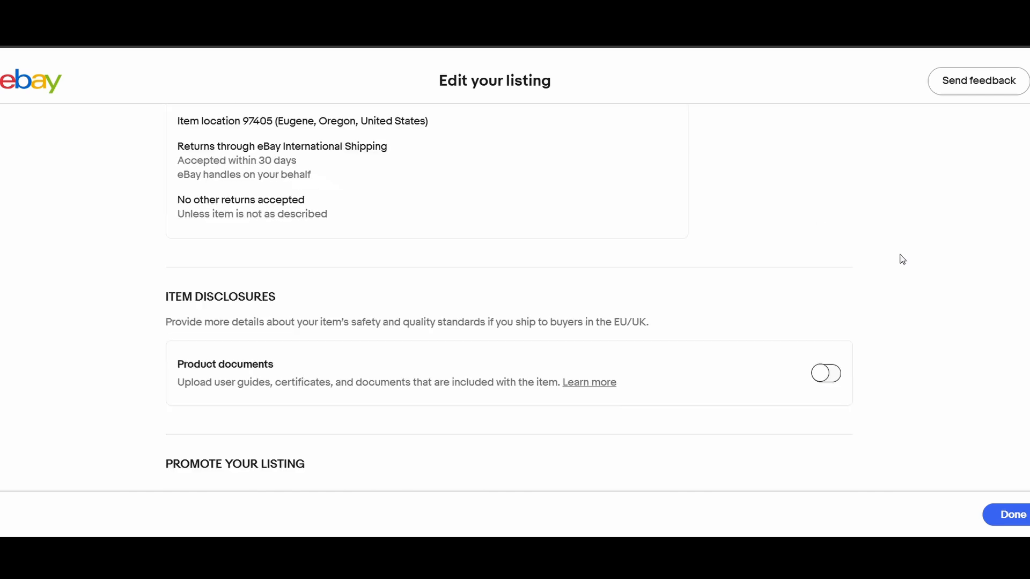
scroll(903, 267, up, 5)
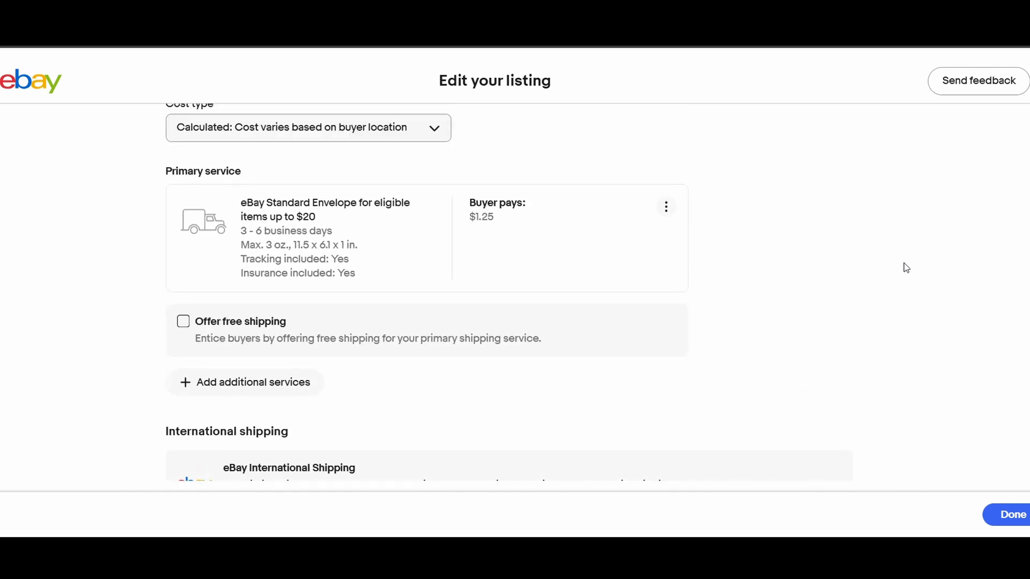
scroll(395, 295, up, 1)
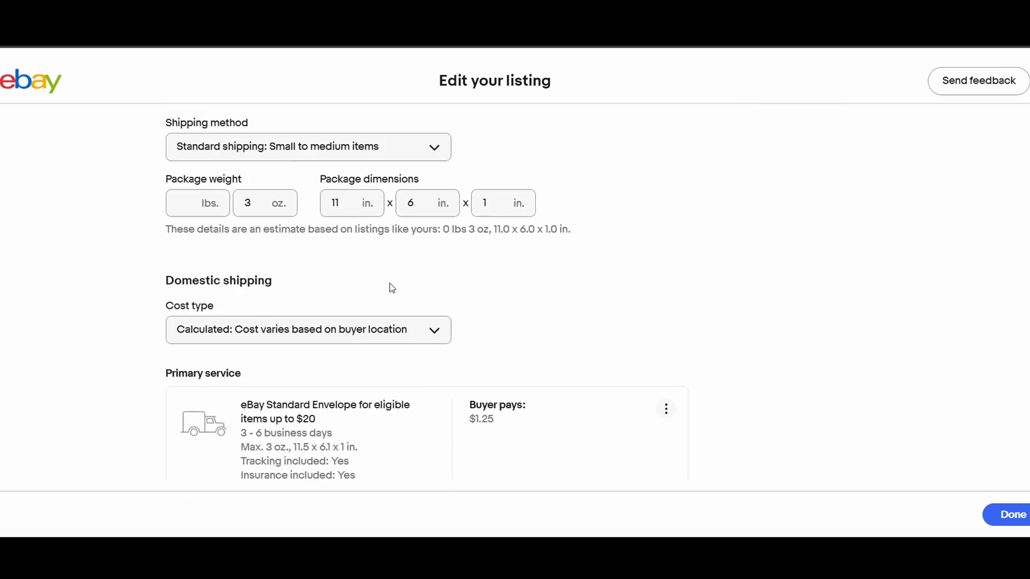
scroll(558, 303, up, 2)
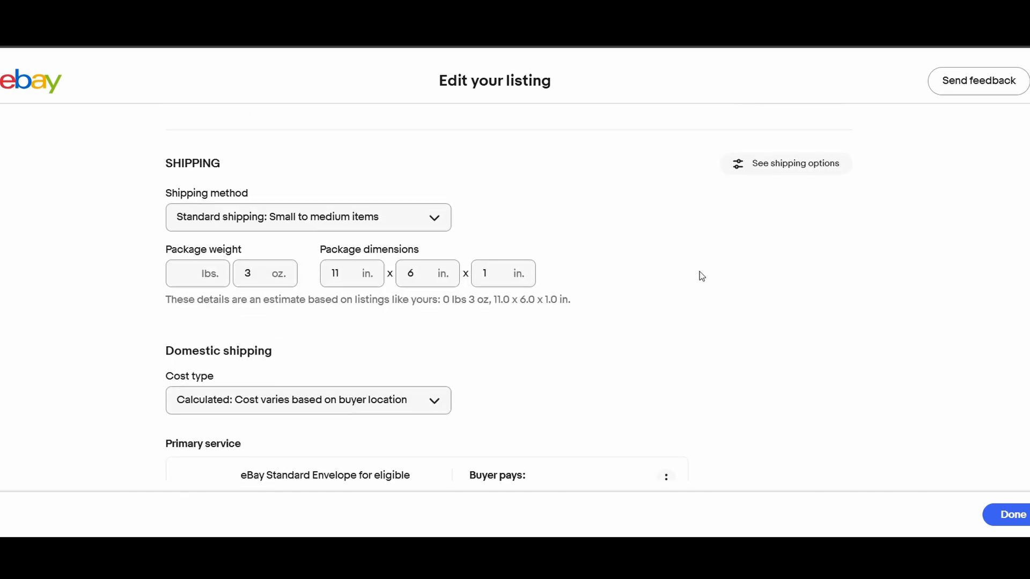
scroll(628, 309, up, 10)
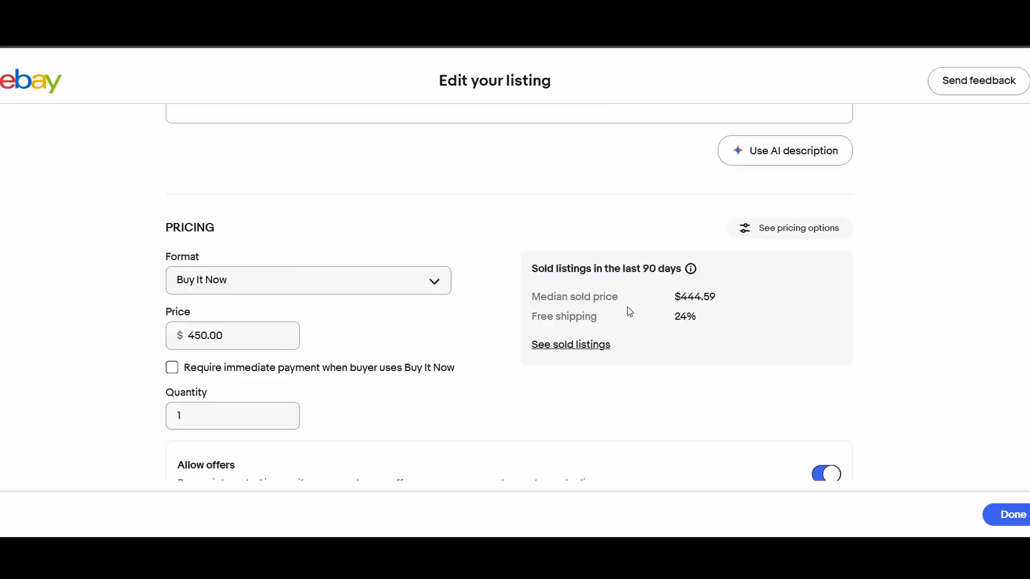
click(1011, 515)
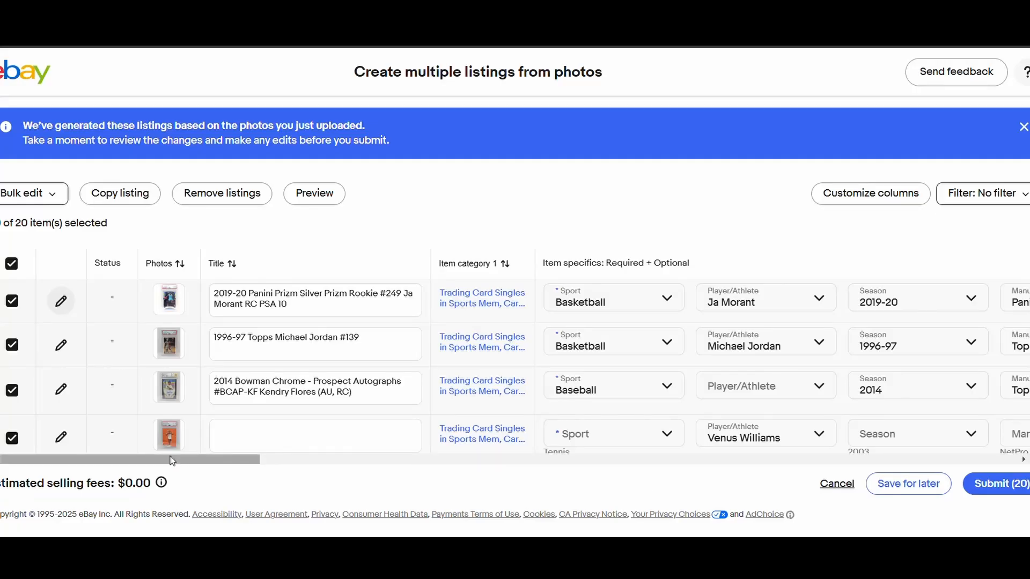
drag(173, 459, 927, 461)
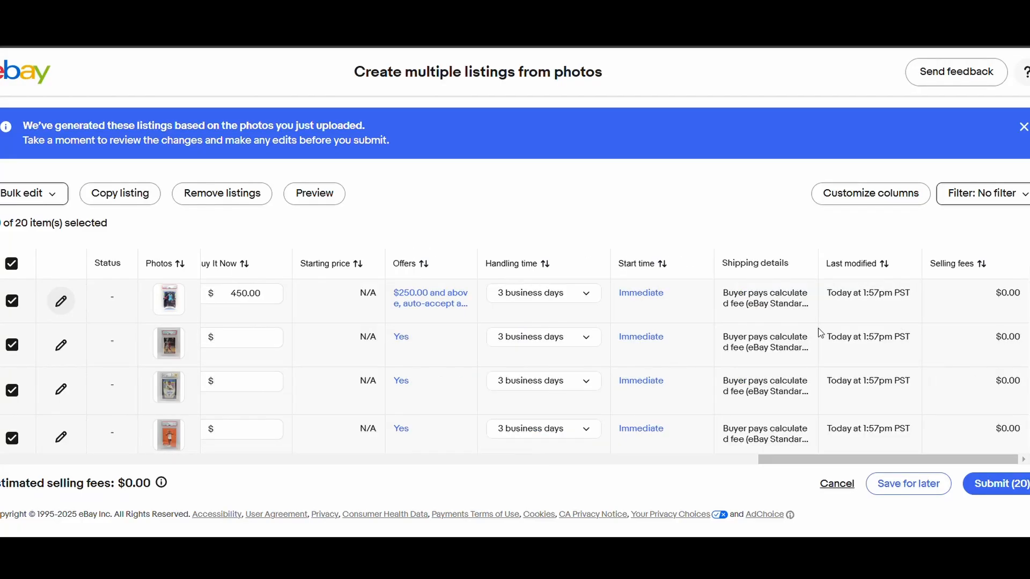
triple_click(747, 296)
click(755, 299)
triple_click(756, 298)
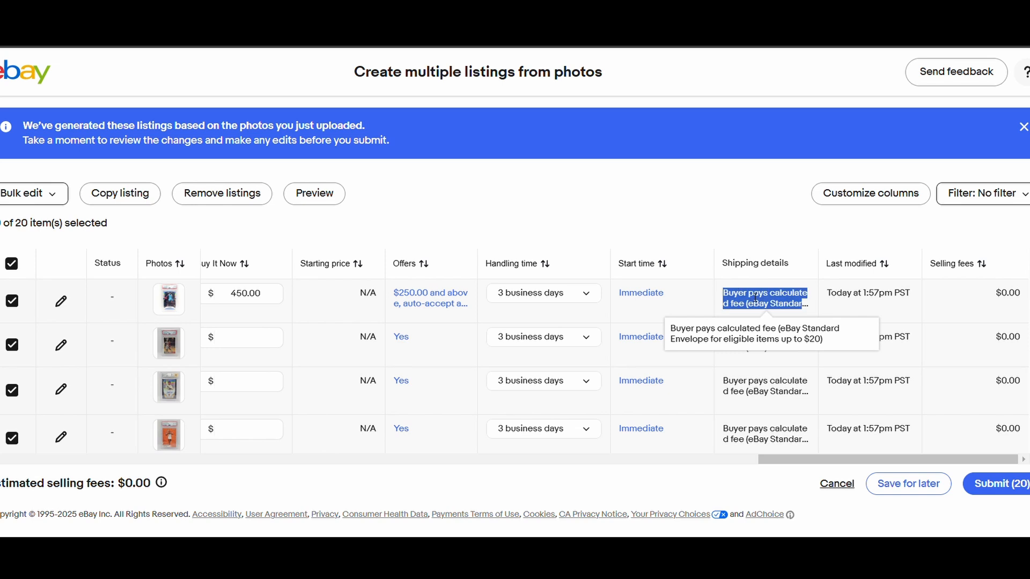
click(784, 316)
click(33, 193)
scroll(78, 329, down, 1)
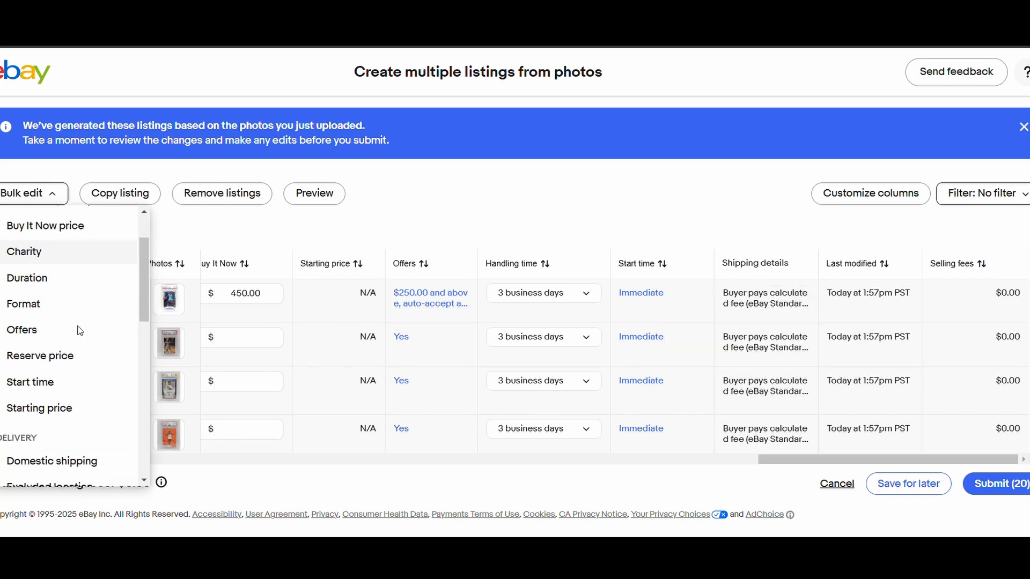
scroll(80, 390, down, 2)
scroll(80, 390, down, 1)
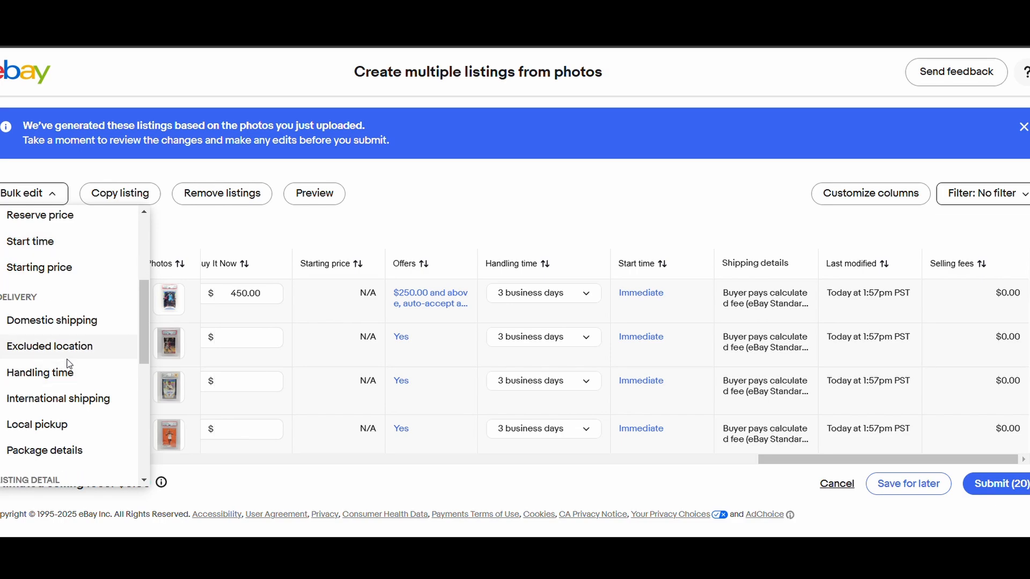
click(71, 324)
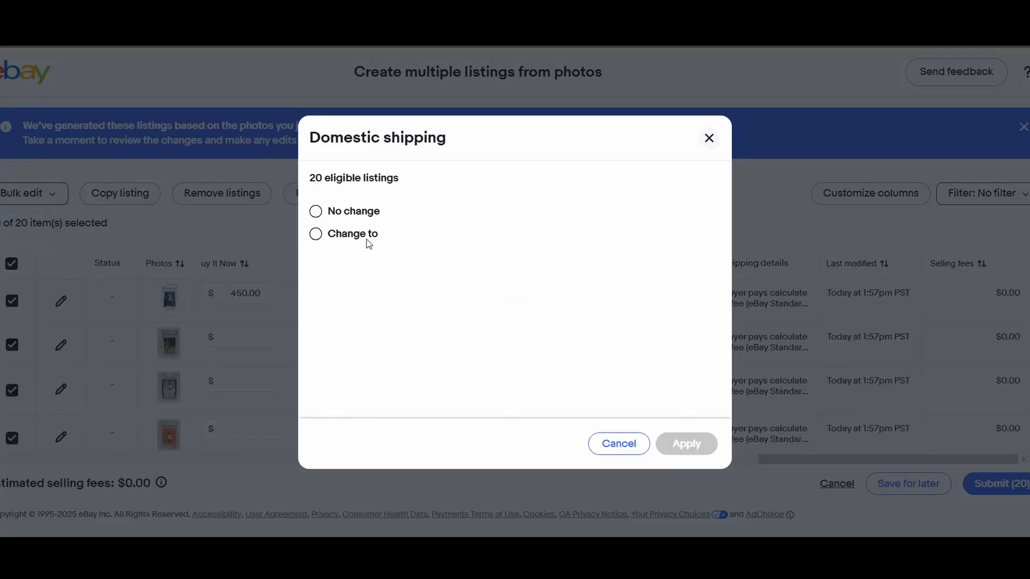
click(350, 238)
scroll(563, 295, down, 3)
scroll(561, 309, down, 1)
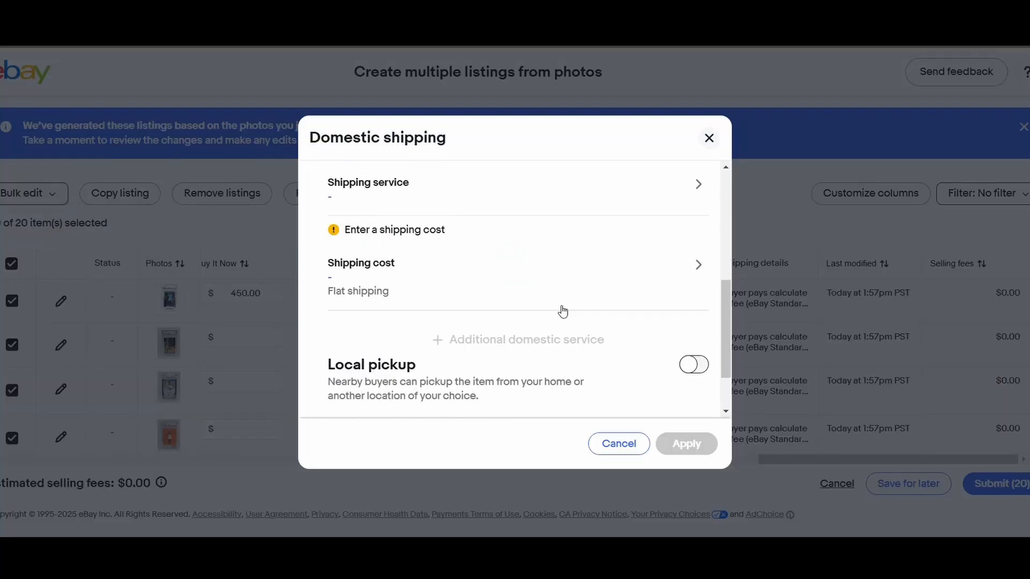
scroll(559, 310, up, 5)
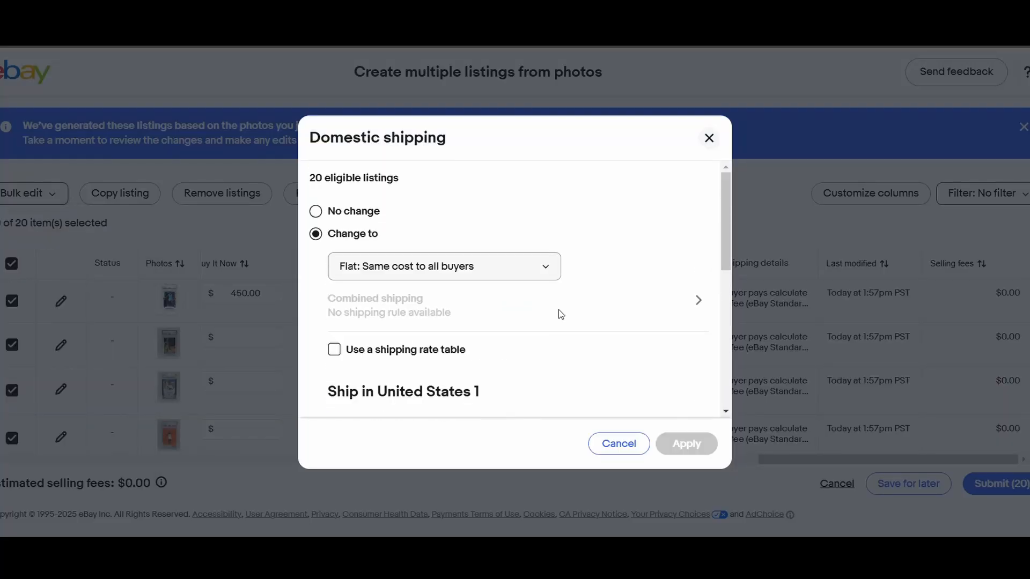
click(708, 138)
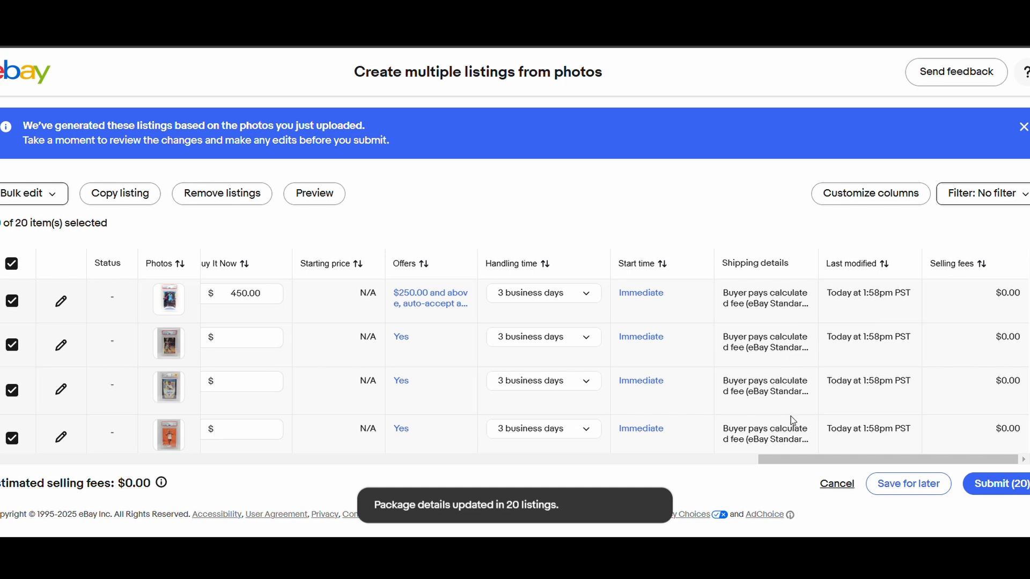
- Open the Ja Morant listing for editing and set the third package dimension in its shipping section to 1 in
drag(823, 460, 167, 515)
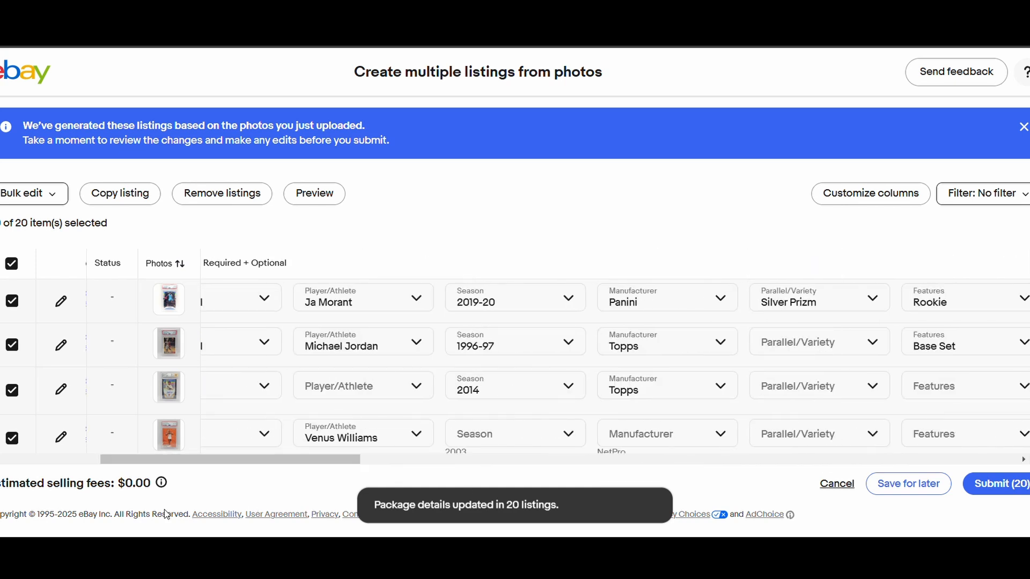
click(60, 301)
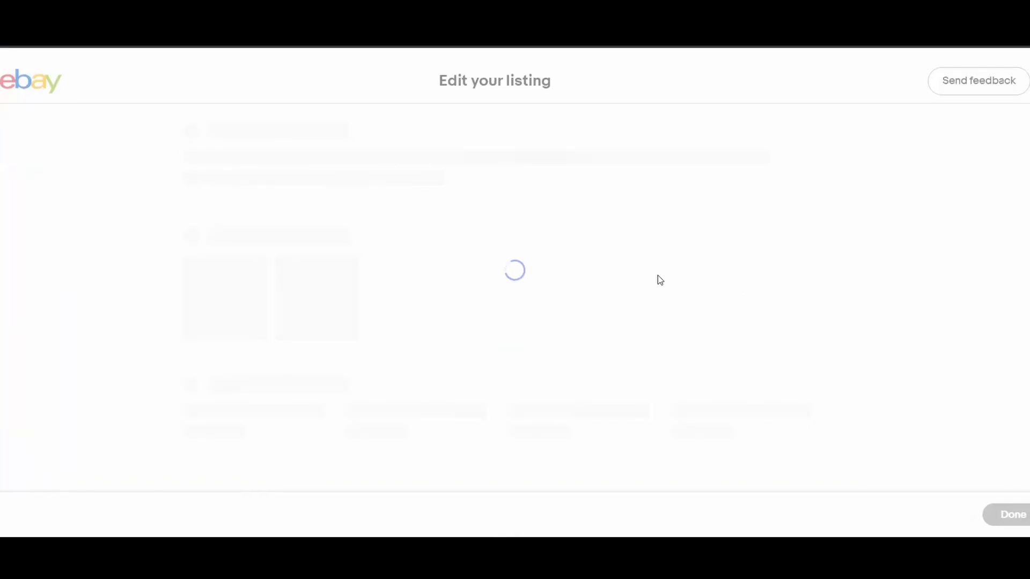
scroll(510, 263, down, 15)
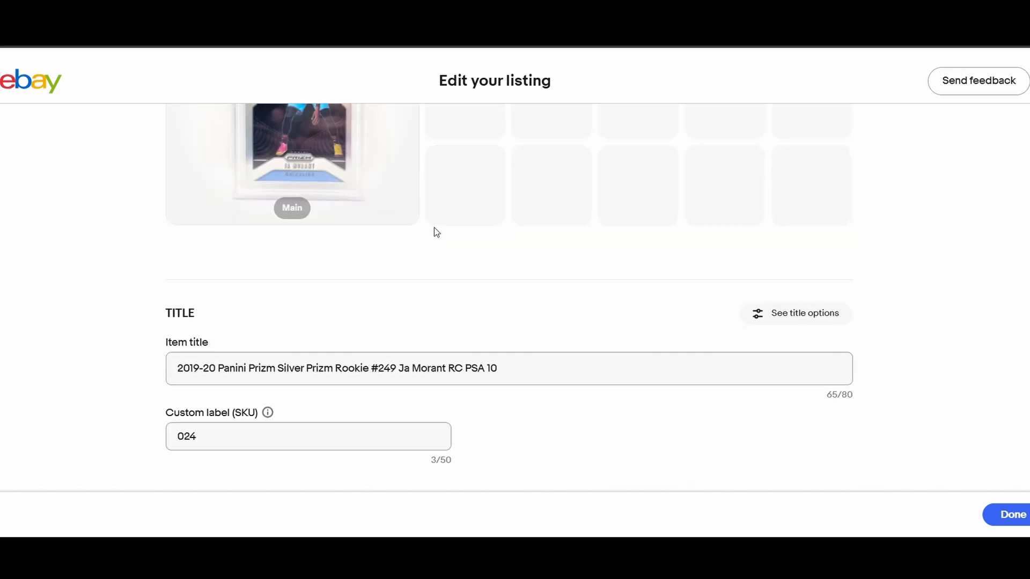
scroll(723, 296, down, 10)
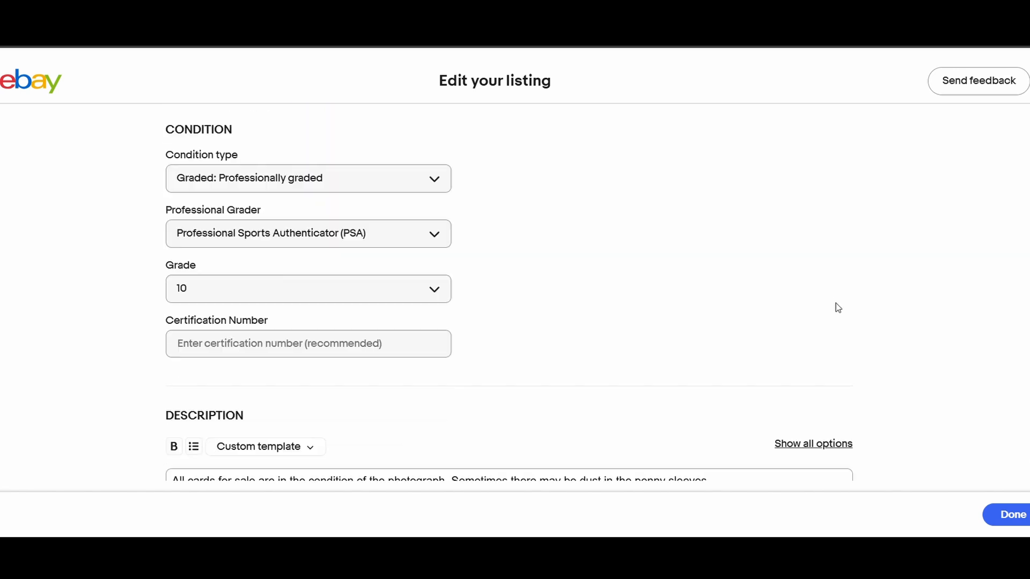
scroll(836, 304, up, 3)
scroll(837, 304, down, 4)
scroll(840, 307, down, 7)
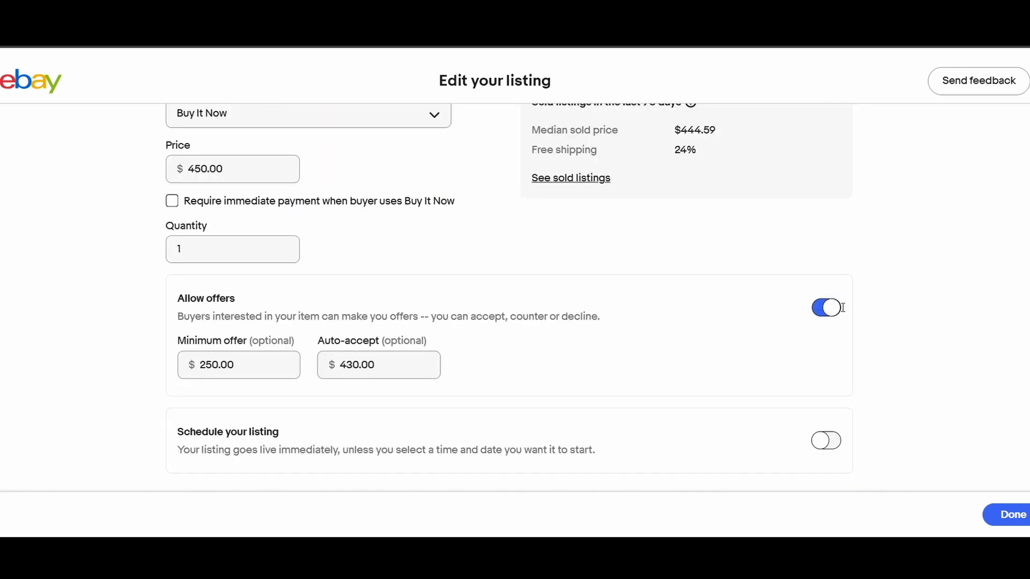
scroll(912, 349, up, 3)
scroll(1005, 398, down, 7)
scroll(1011, 401, down, 1)
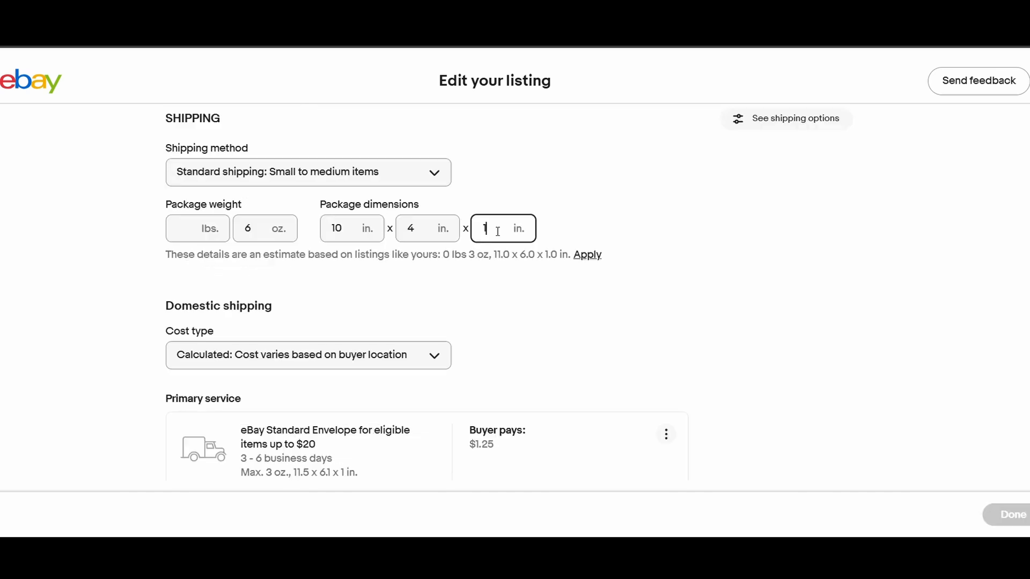
click(692, 250)
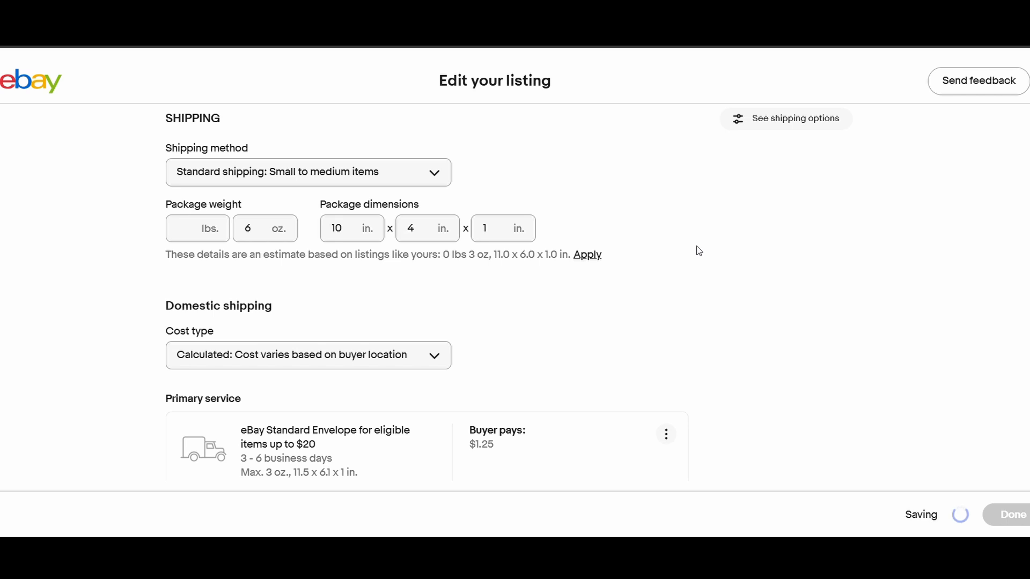
- Change the primary domestic shipping service of the Ja Morant listing to USPS Ground Advantage
scroll(659, 271, down, 4)
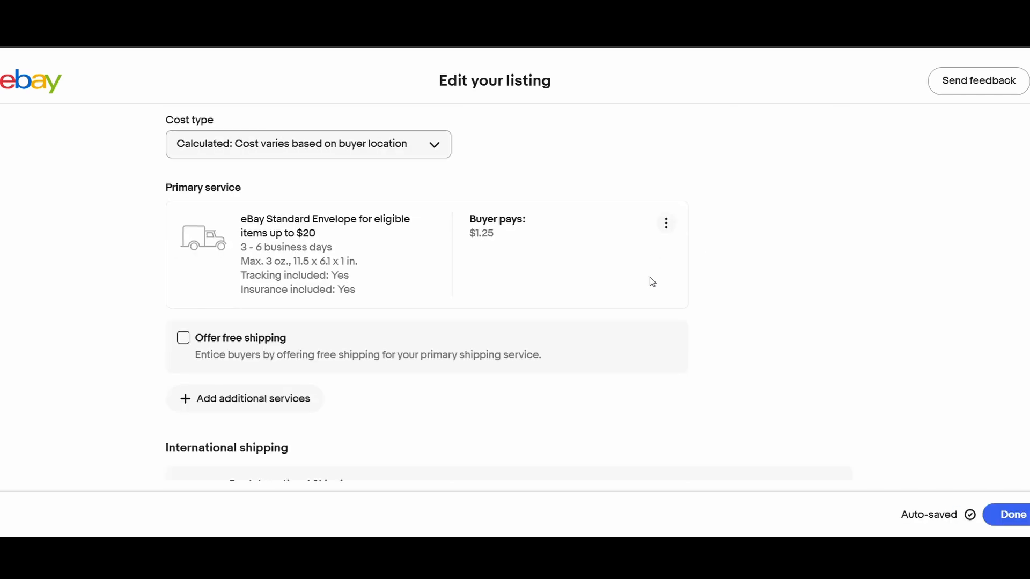
click(665, 223)
click(616, 276)
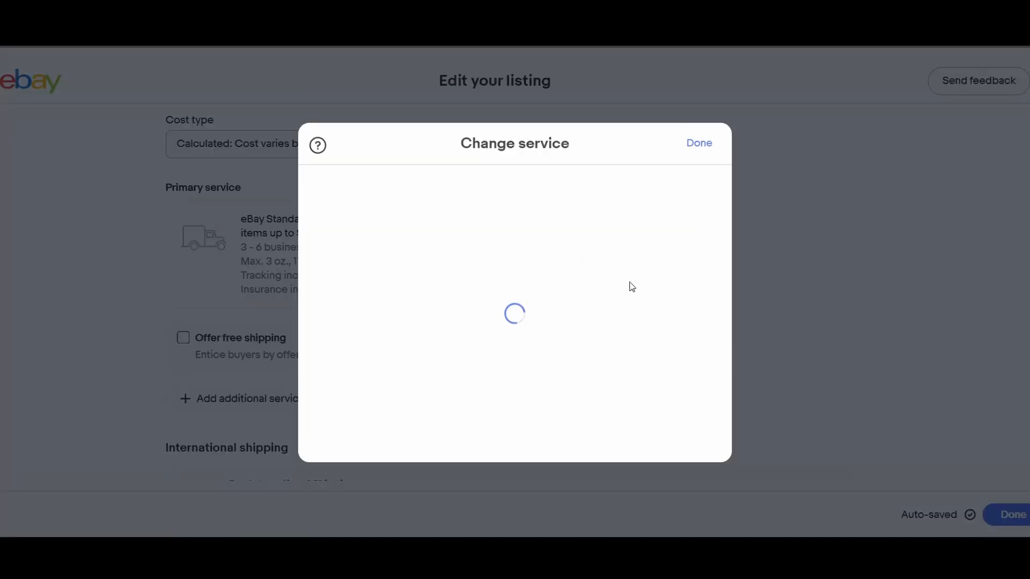
scroll(474, 274, down, 2)
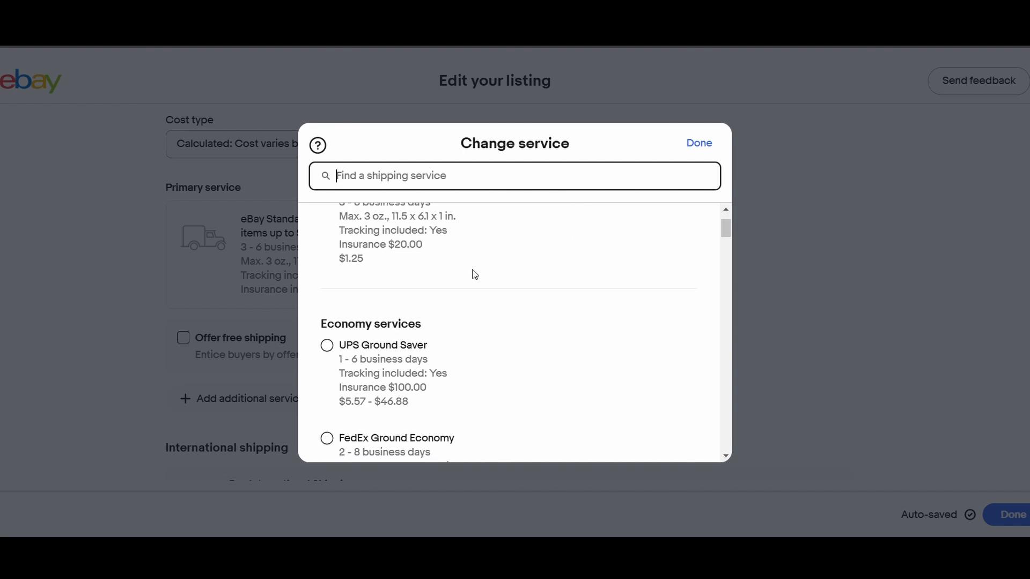
scroll(462, 279, down, 4)
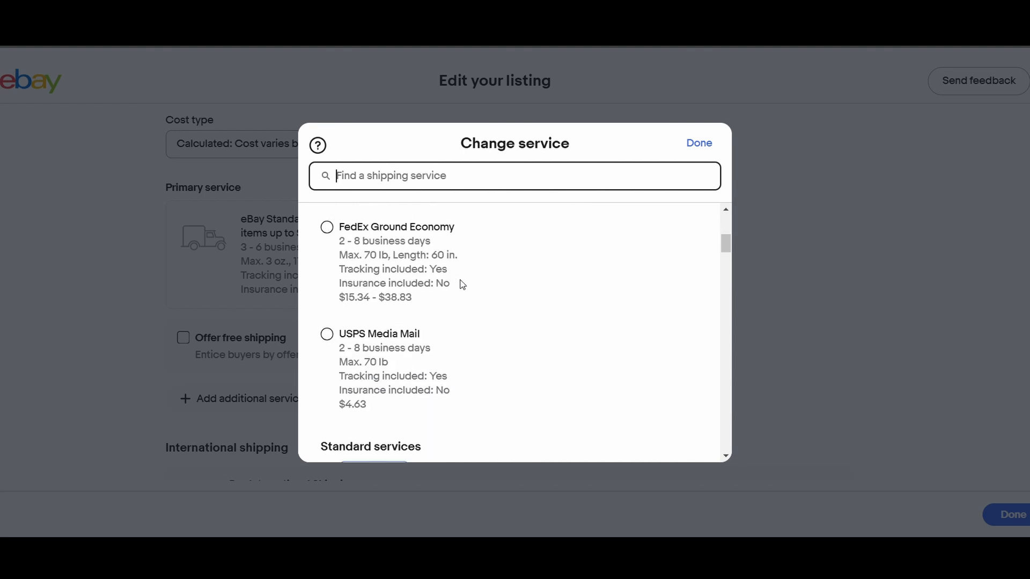
scroll(462, 284, down, 4)
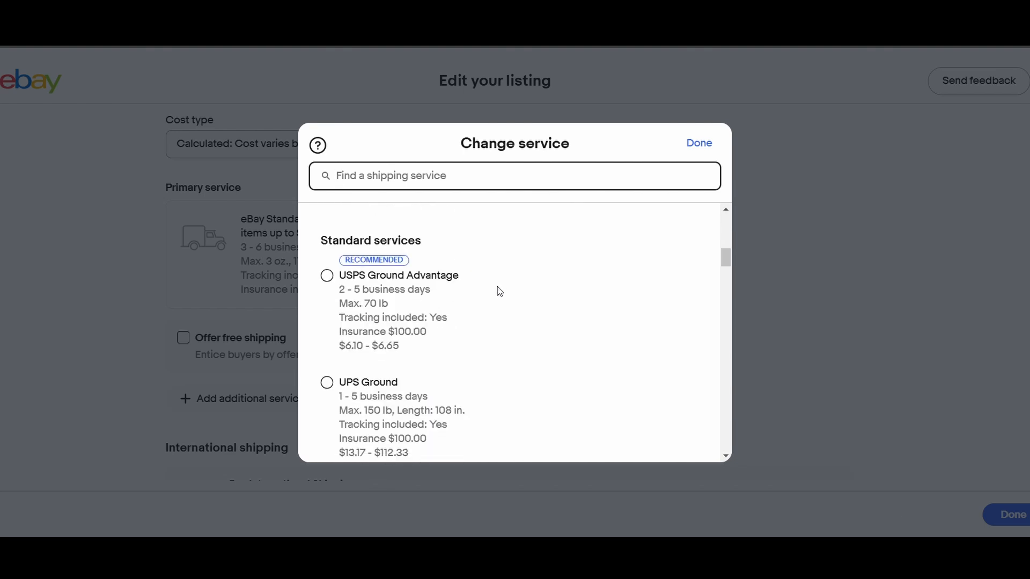
click(343, 279)
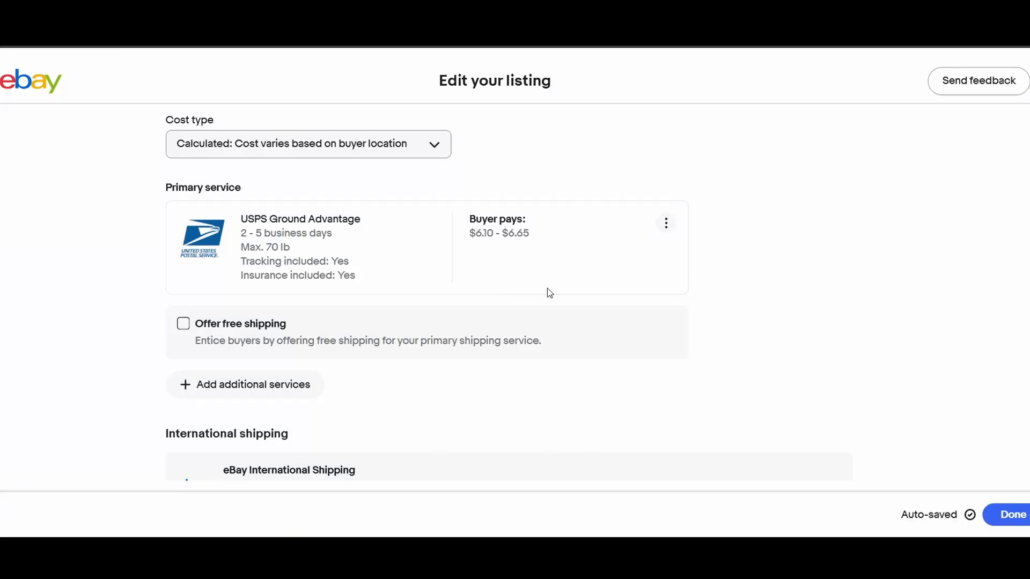
- Check the listing's shipping preferences, item disclosures and promotion settings, and finish editing the listing
scroll(752, 247, down, 3)
scroll(753, 251, down, 8)
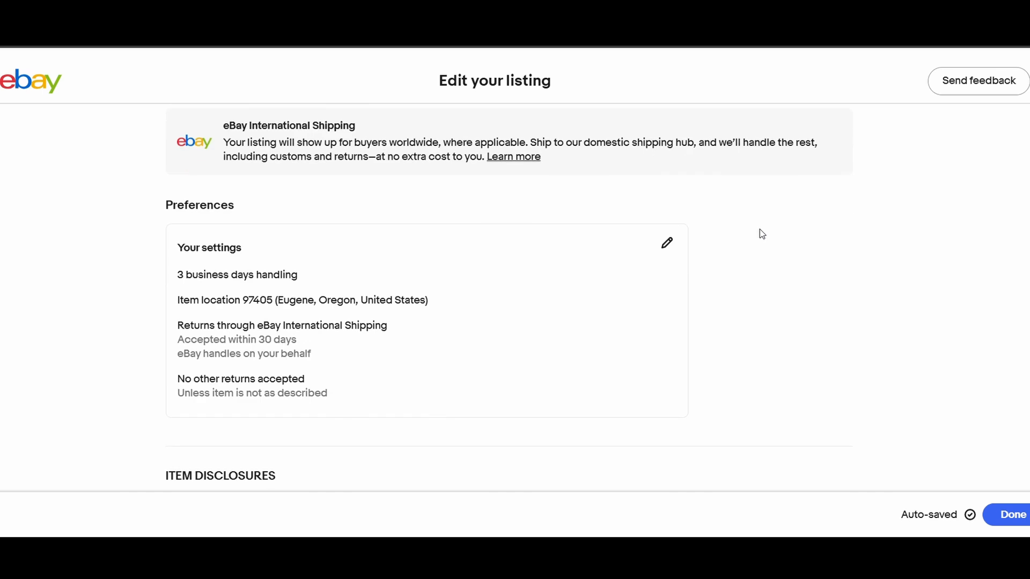
scroll(799, 241, down, 5)
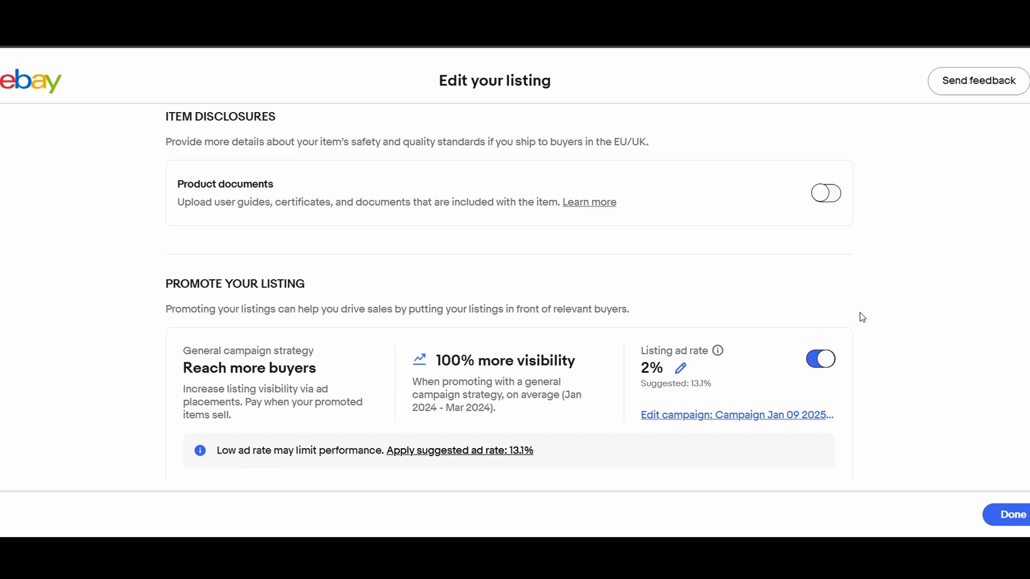
scroll(860, 317, down, 3)
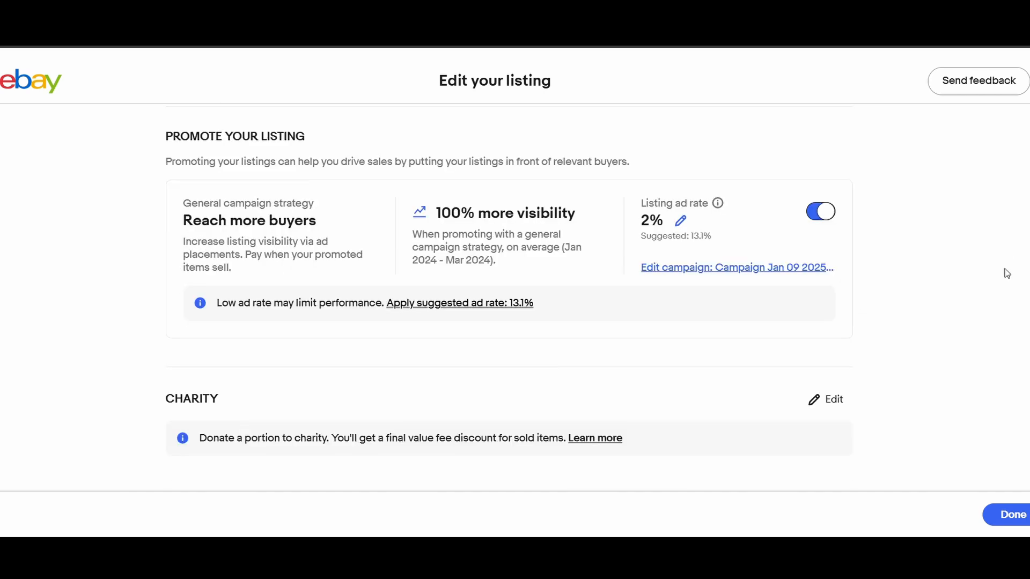
click(1001, 516)
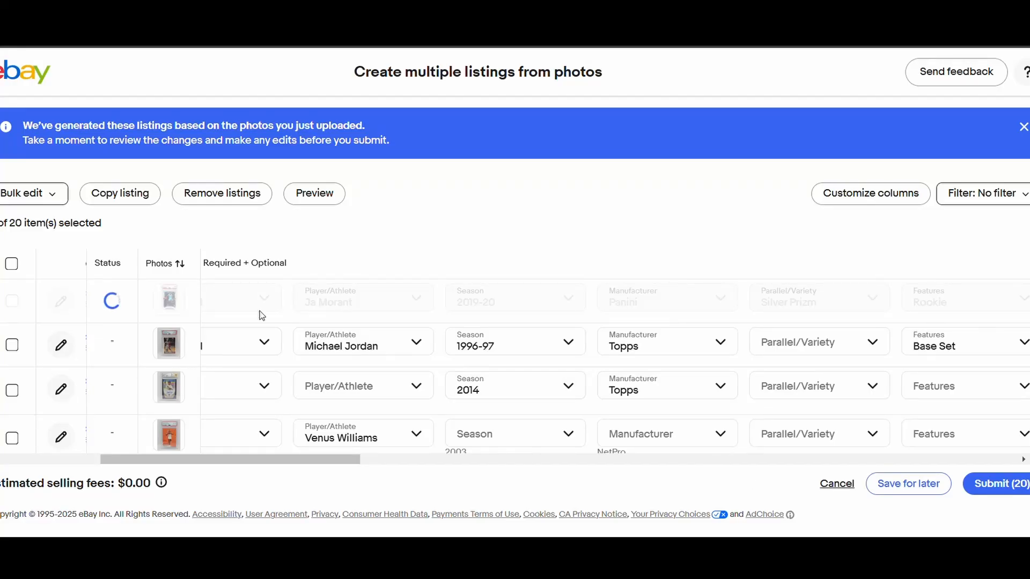
- Review the titles and item specifics in the listings table, and check the Ja Morant listing's shipping details
drag(262, 459, 73, 424)
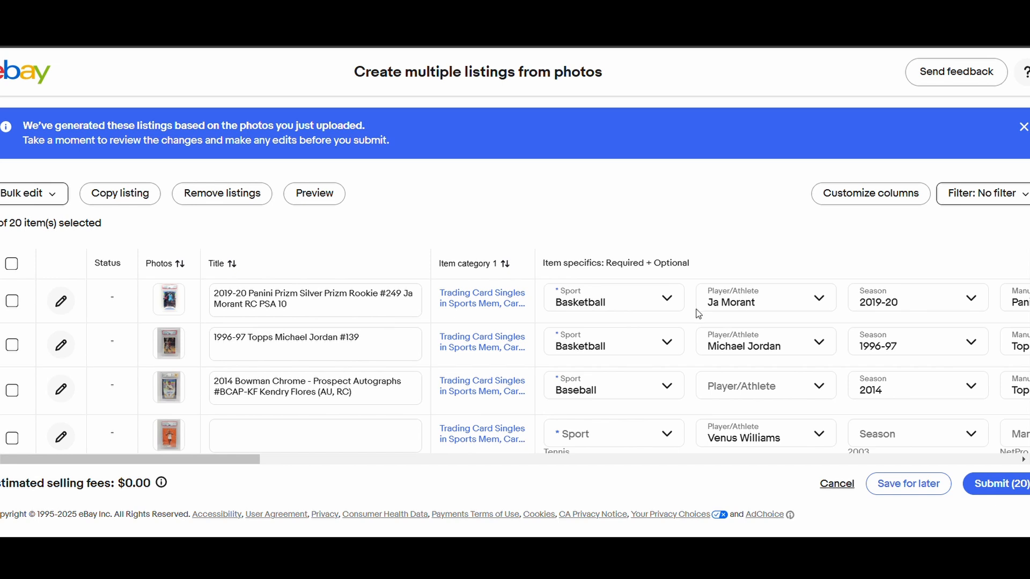
drag(241, 459, 237, 489)
scroll(402, 342, down, 3)
scroll(402, 341, down, 3)
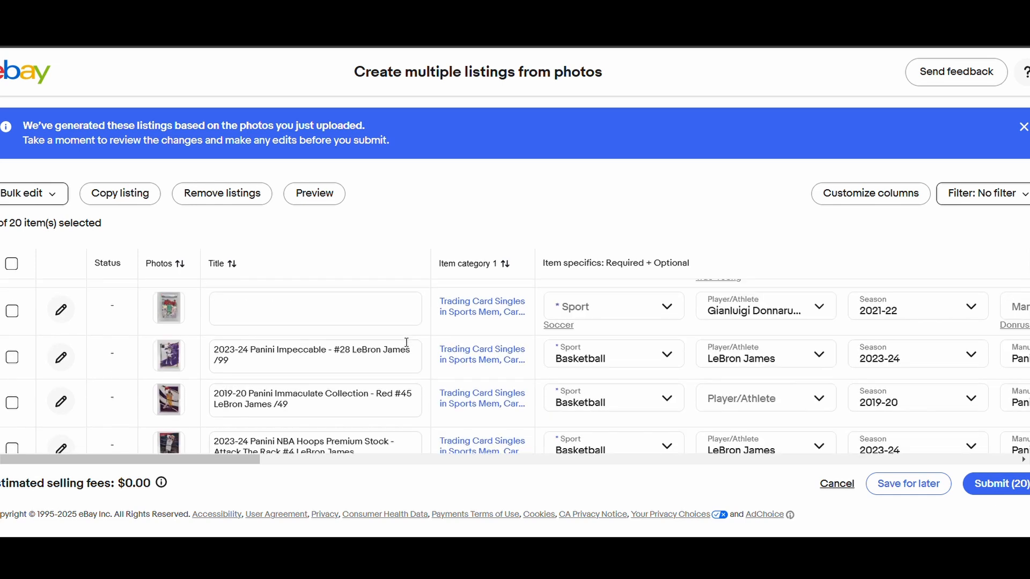
scroll(406, 342, up, 3)
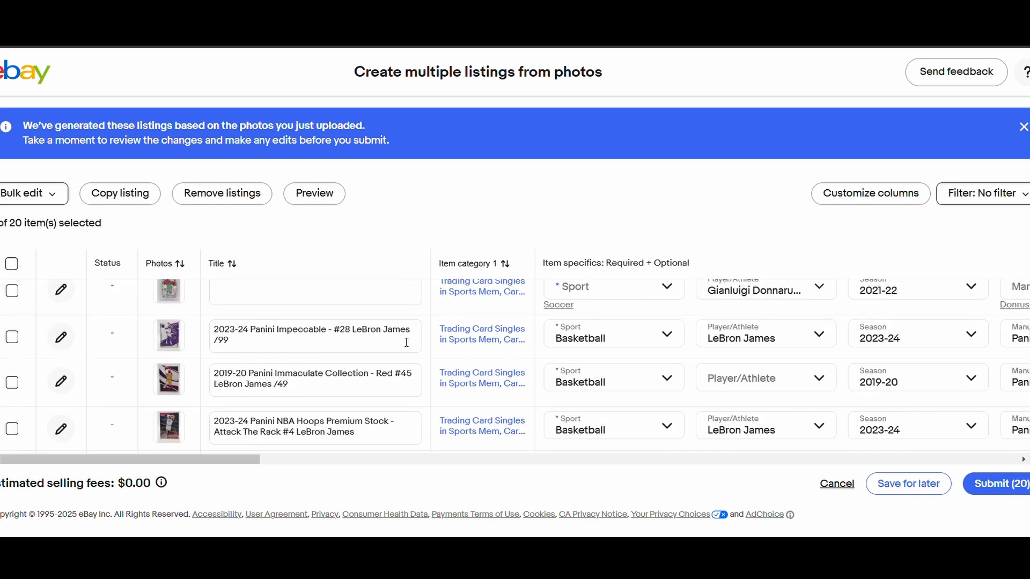
drag(231, 459, 1002, 465)
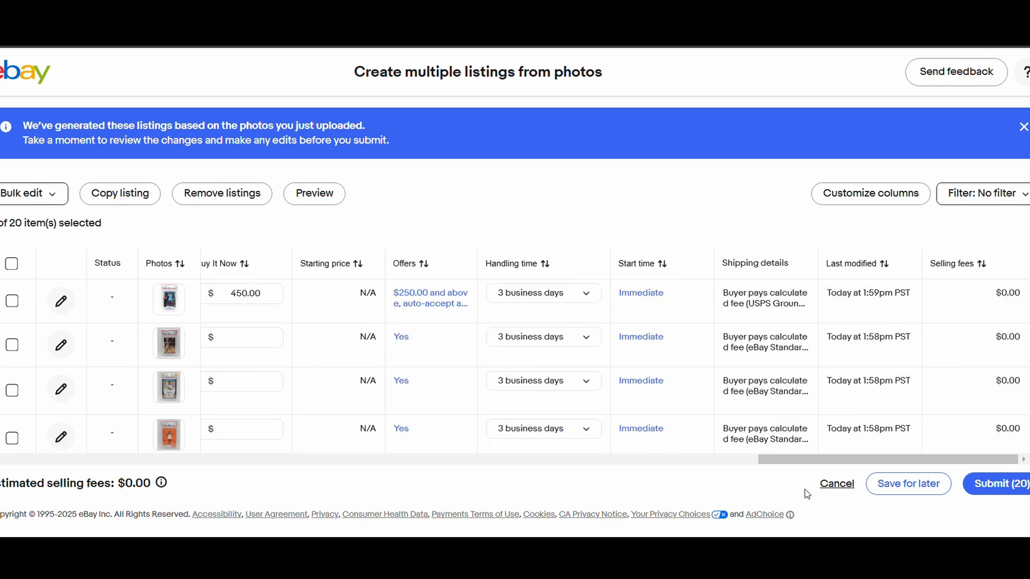
triple_click(765, 304)
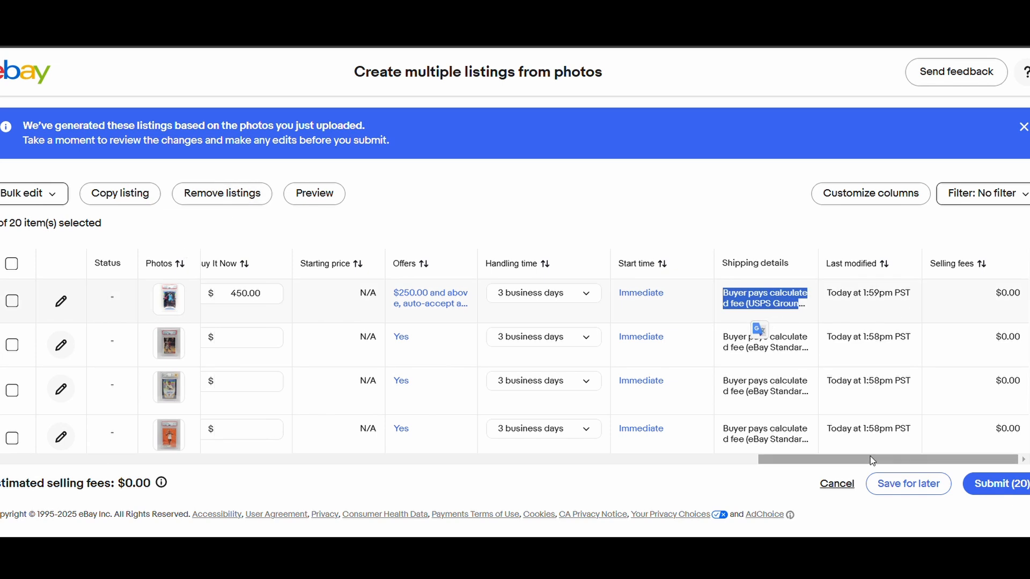
- Examine the prices, offers, handling times and shipping details of the remaining listings, along with their titles and item specifics
drag(873, 461, 159, 453)
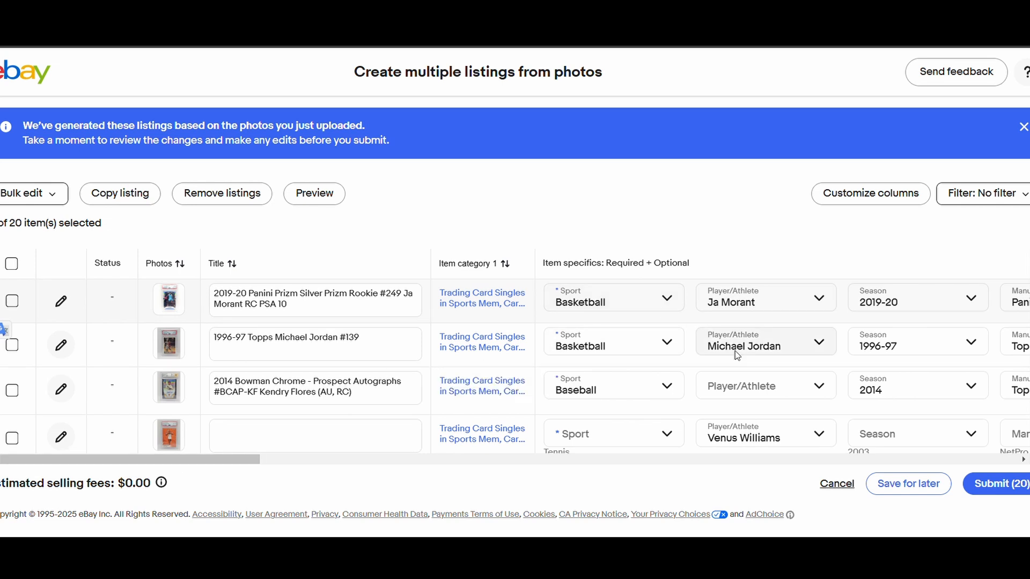
click(486, 457)
drag(488, 453, 975, 457)
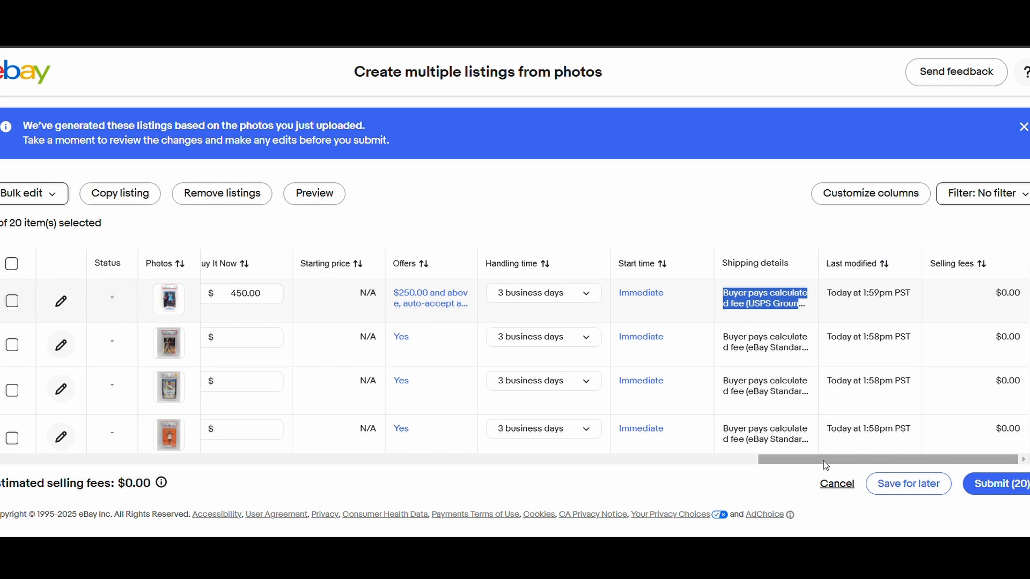
scroll(939, 408, down, 3)
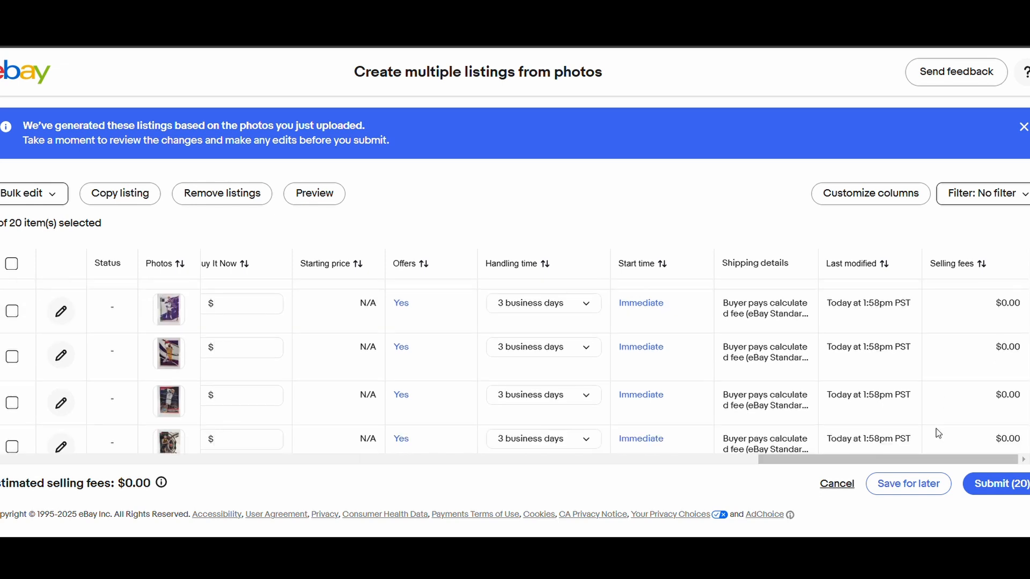
scroll(907, 437, down, 2)
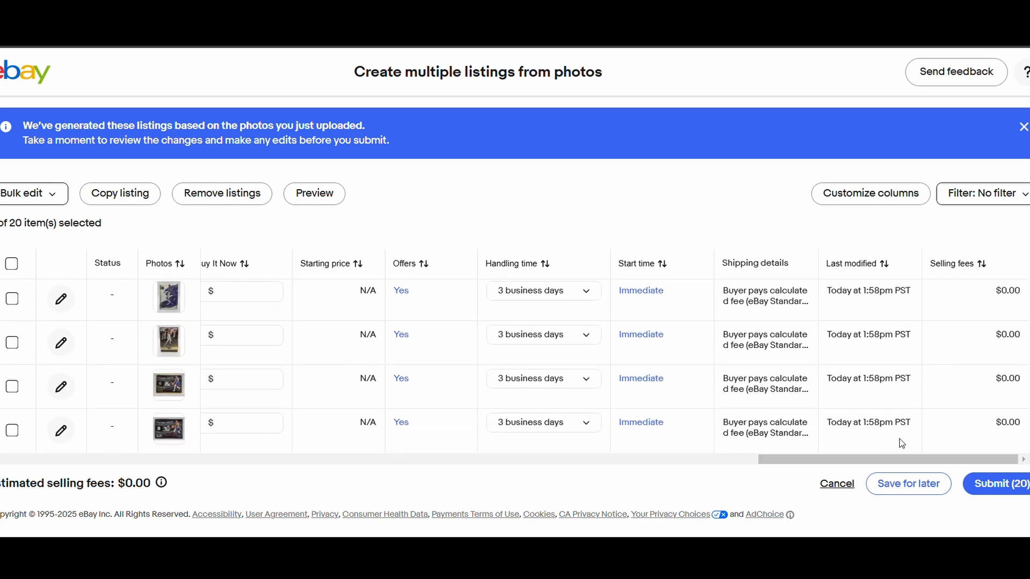
drag(902, 462, 140, 461)
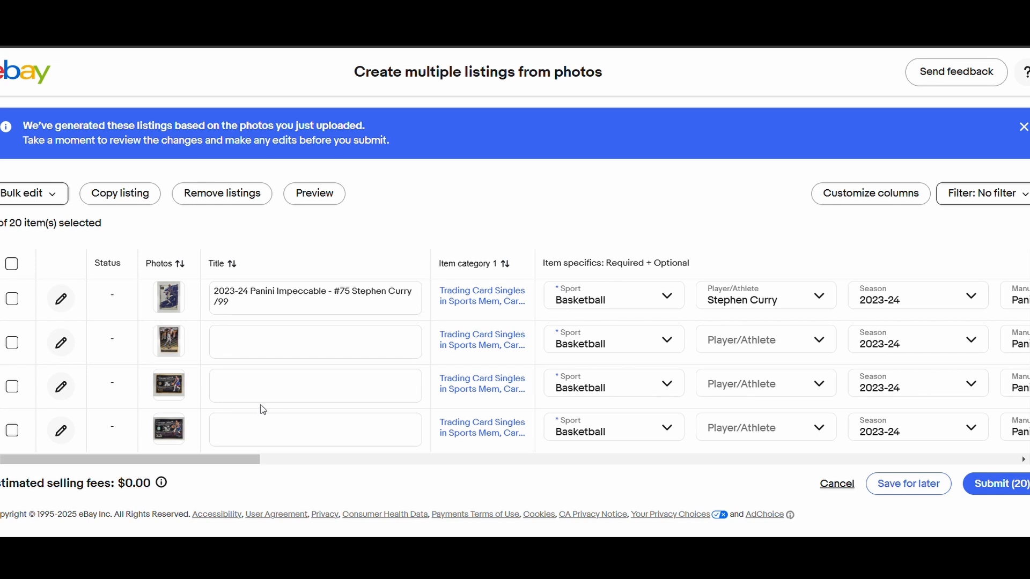
scroll(260, 409, down, 10)
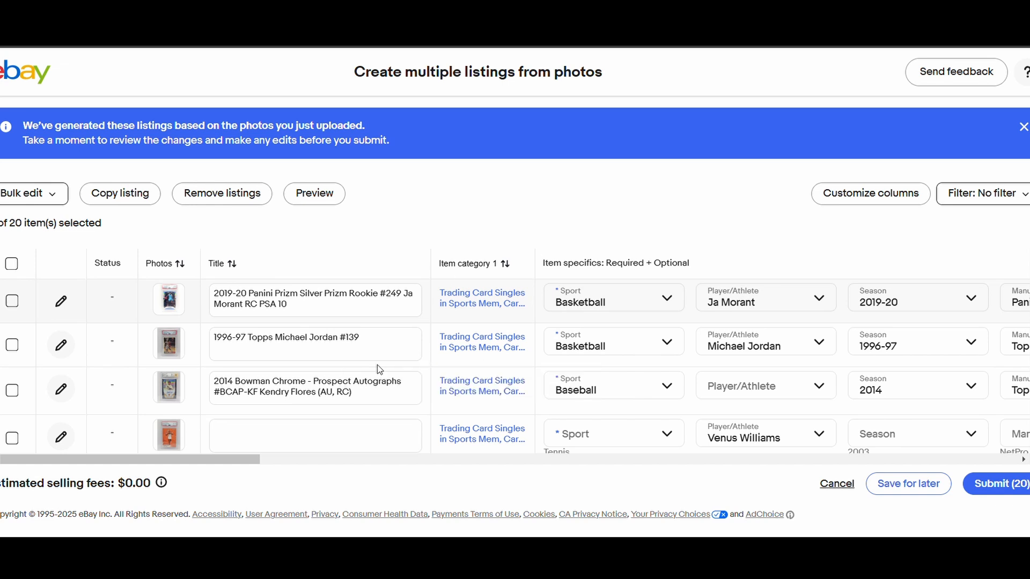
scroll(378, 364, down, 1)
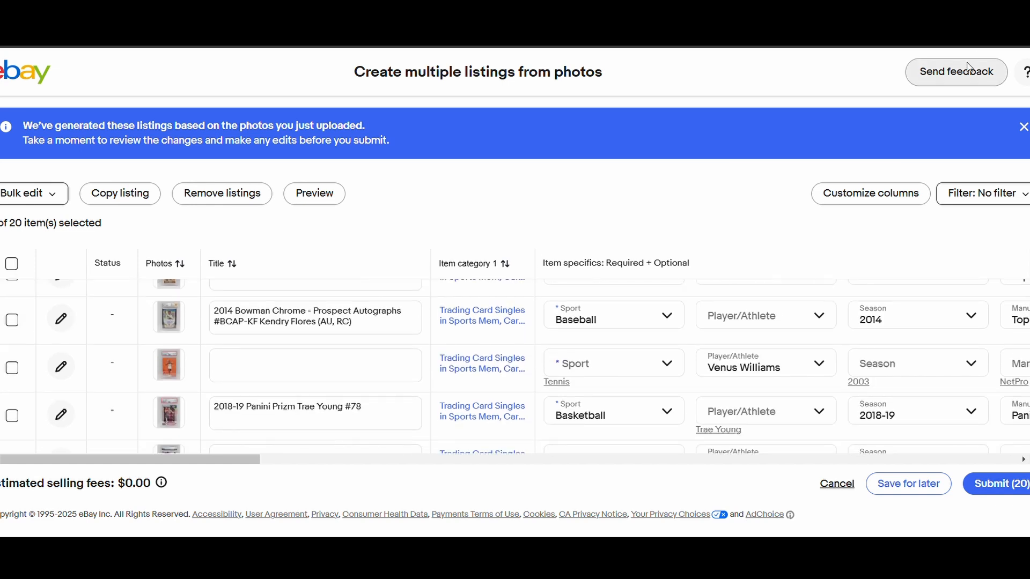